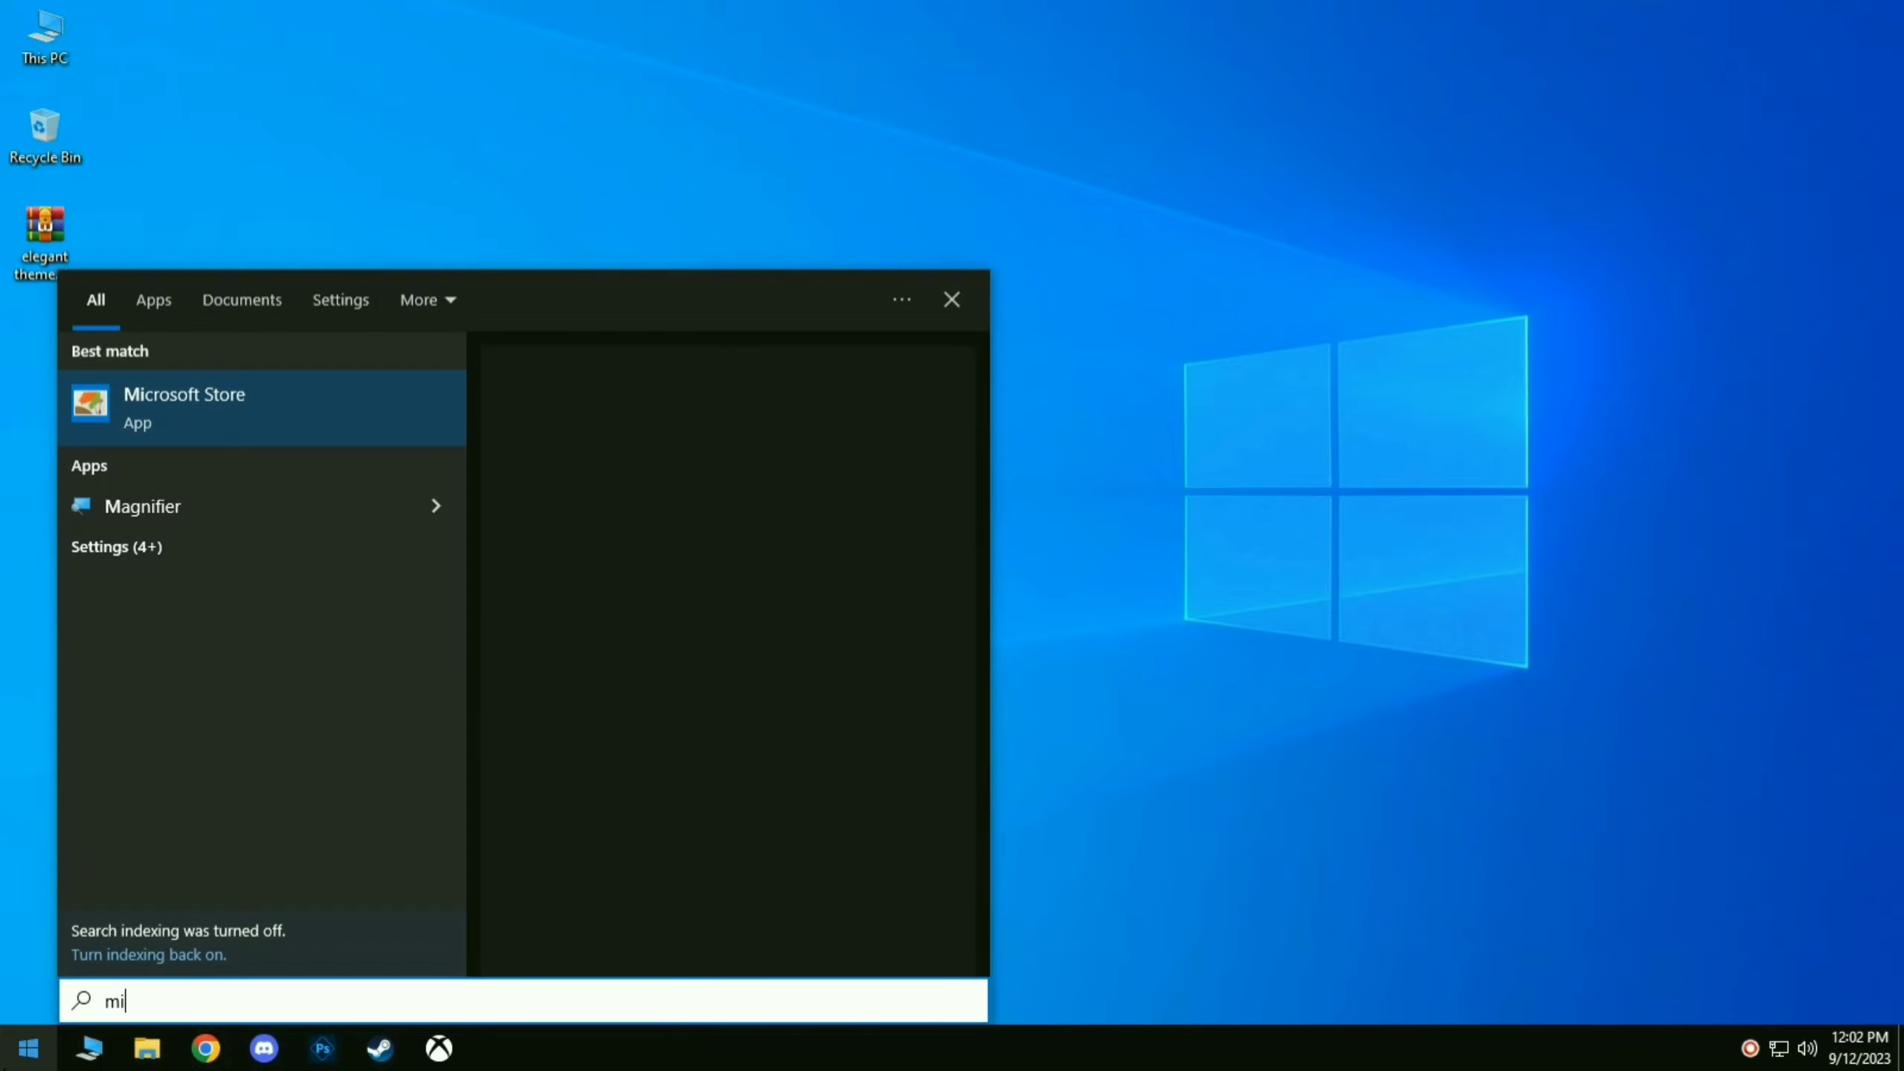
Find TranslucentTB in the Microsoft Store and get the free app
{"action": "type", "text": "sto"}
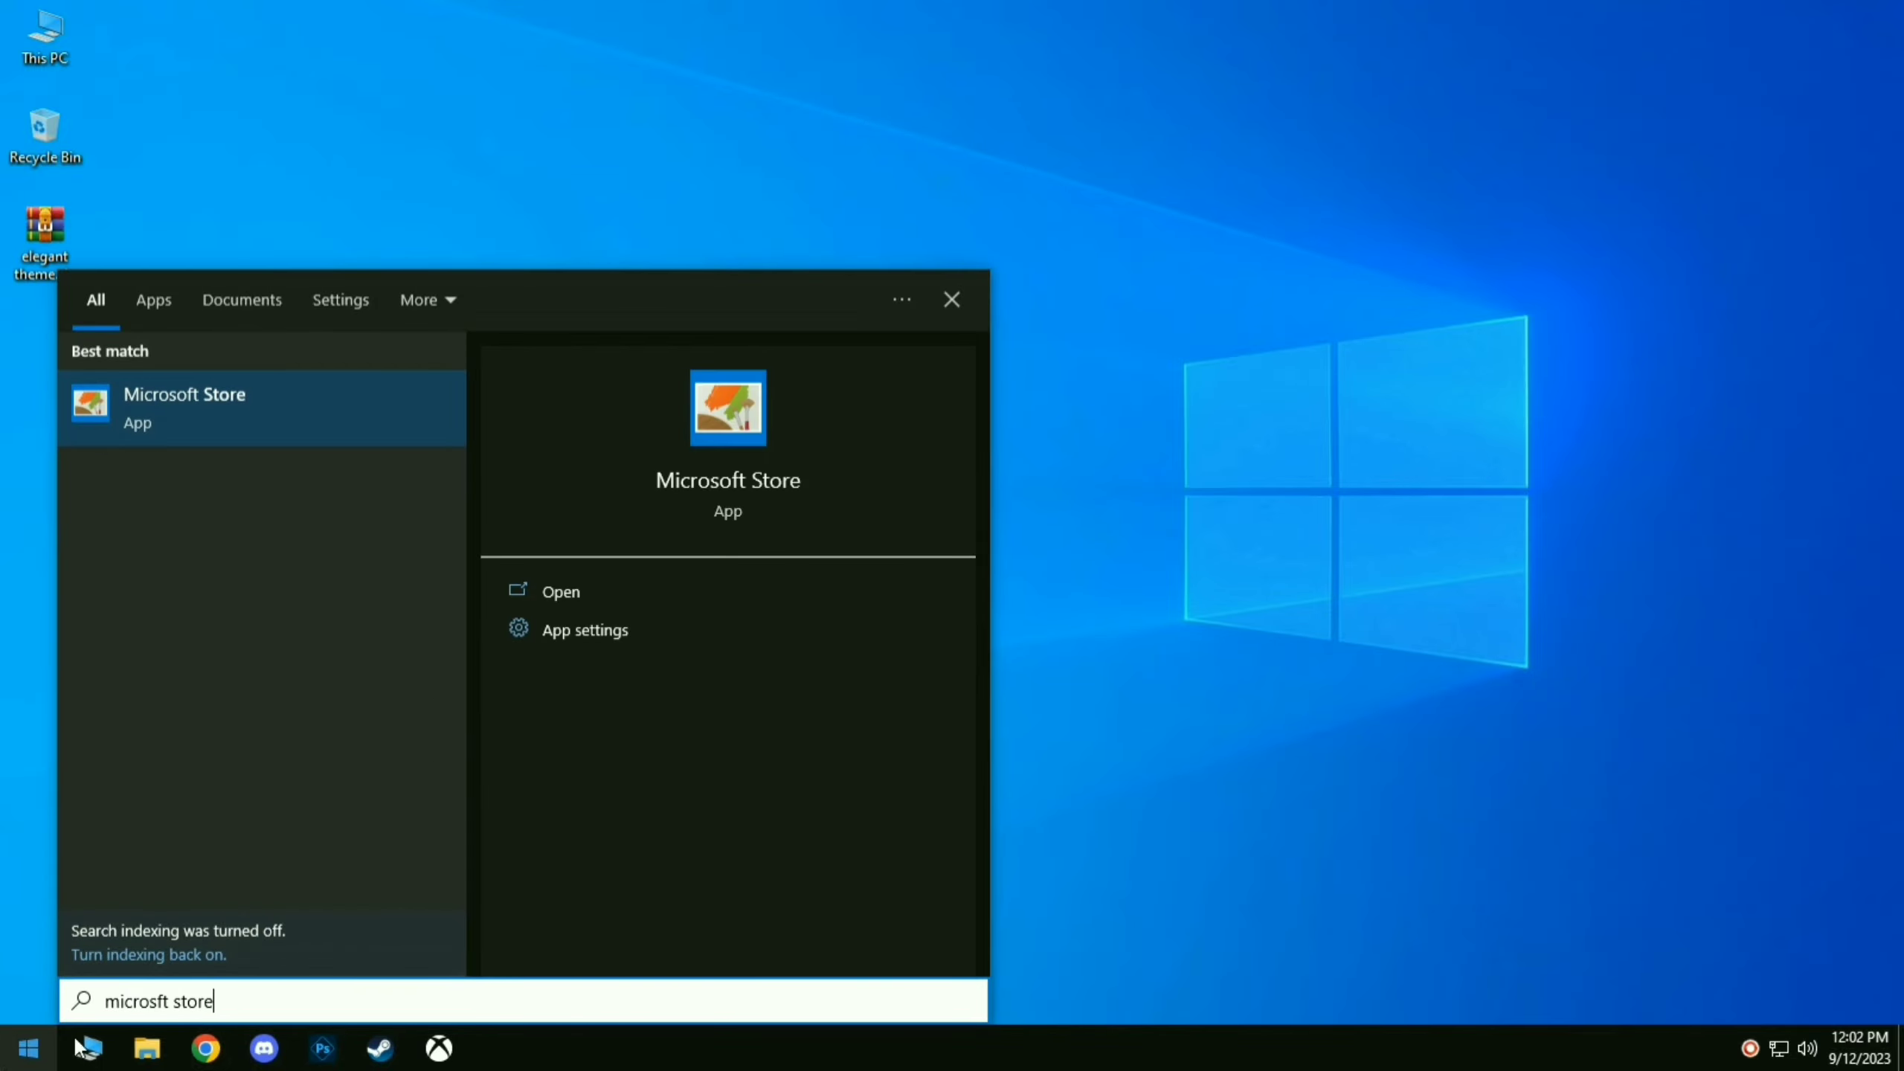
{"action": "left_click", "coordinate": [255, 434]}
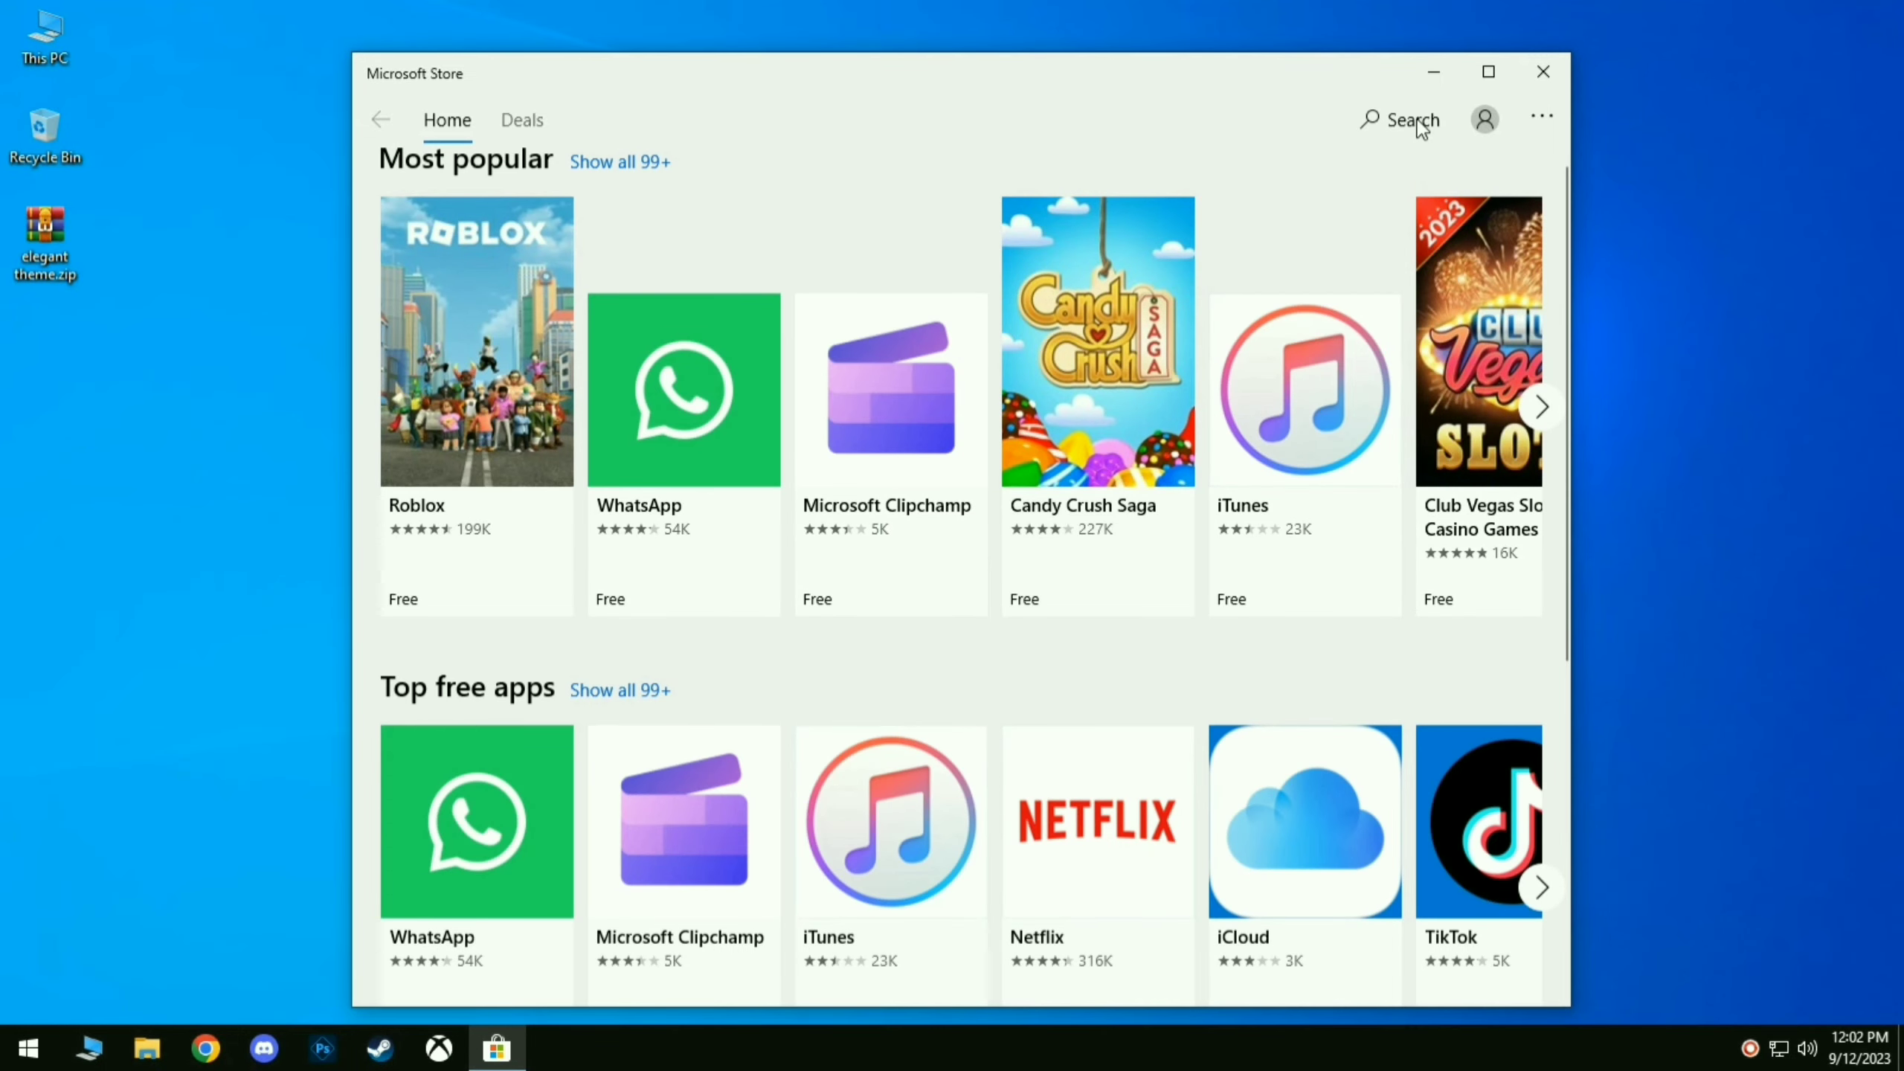
{"action": "left_click", "coordinate": [1406, 118]}
{"action": "type", "text": "t"}
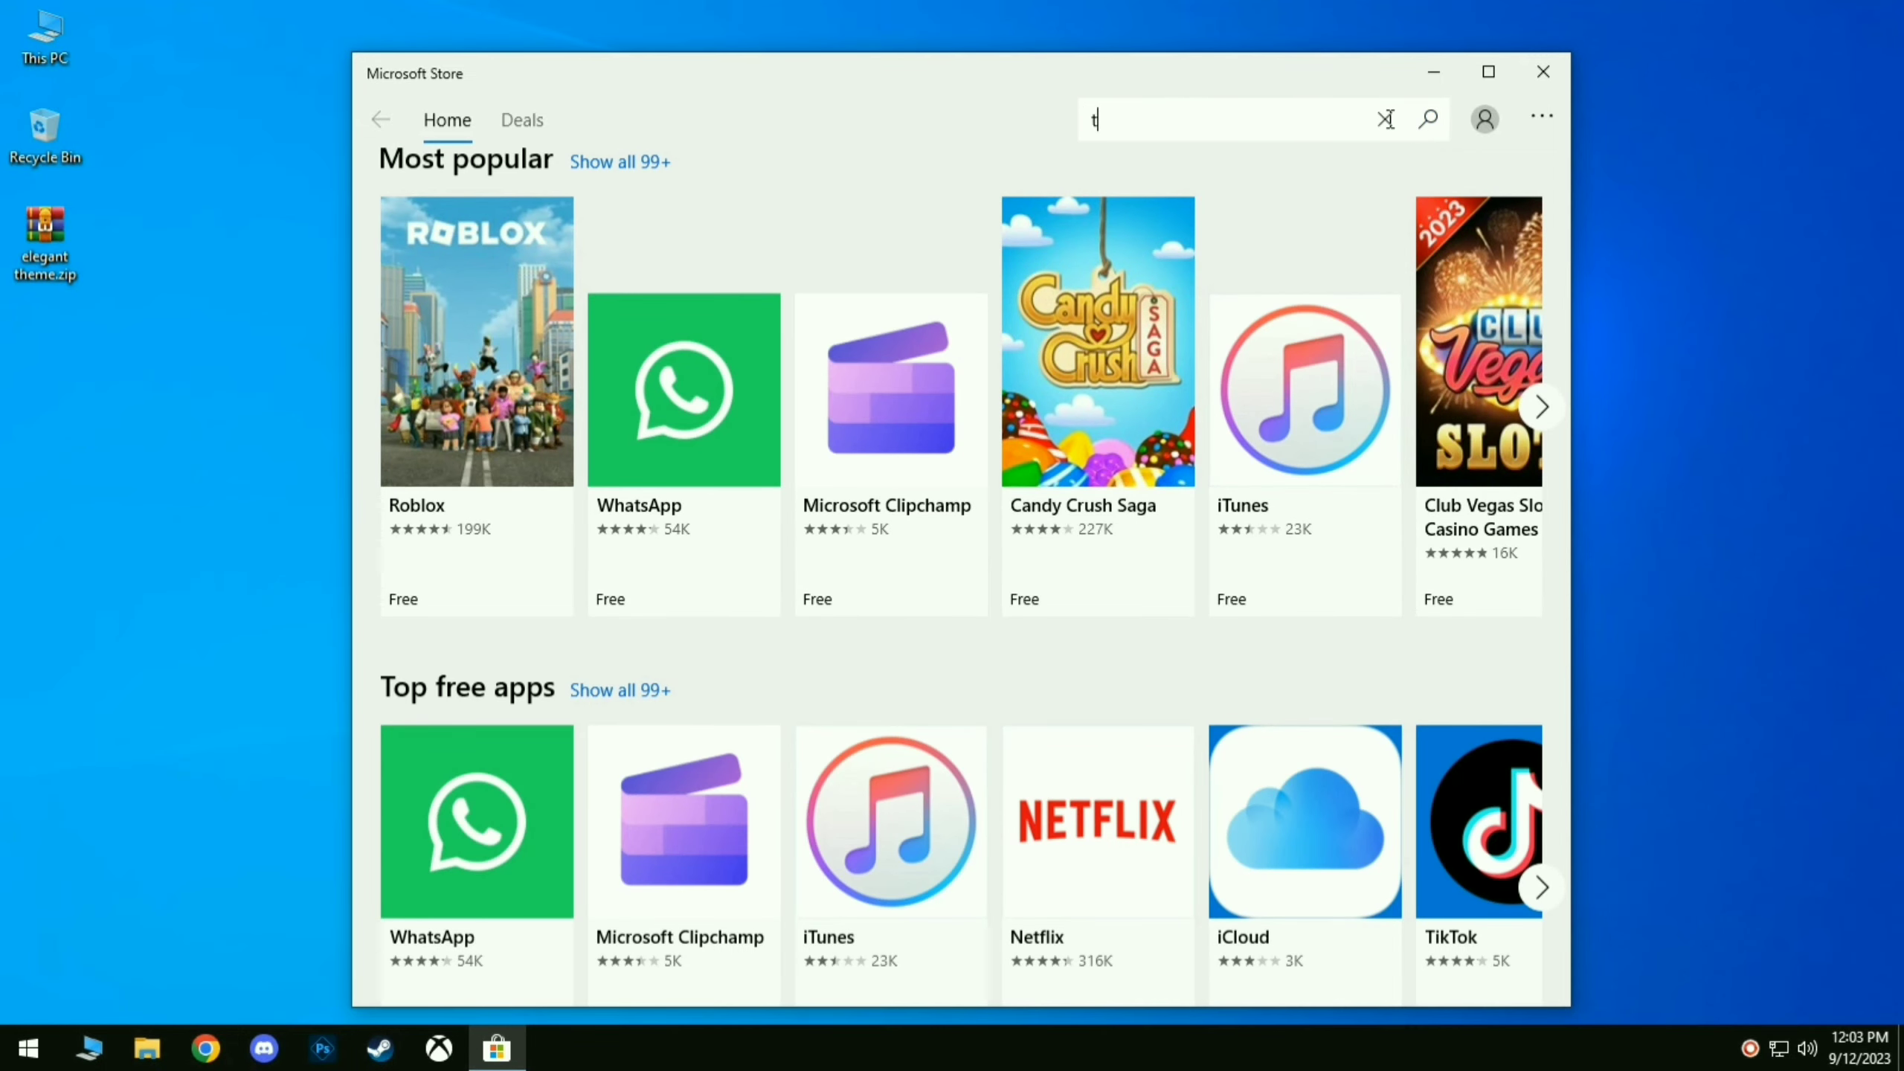
{"action": "type", "text": "raslucent"}
{"action": "left_click", "coordinate": [1308, 223]}
{"action": "type", "text": "n"}
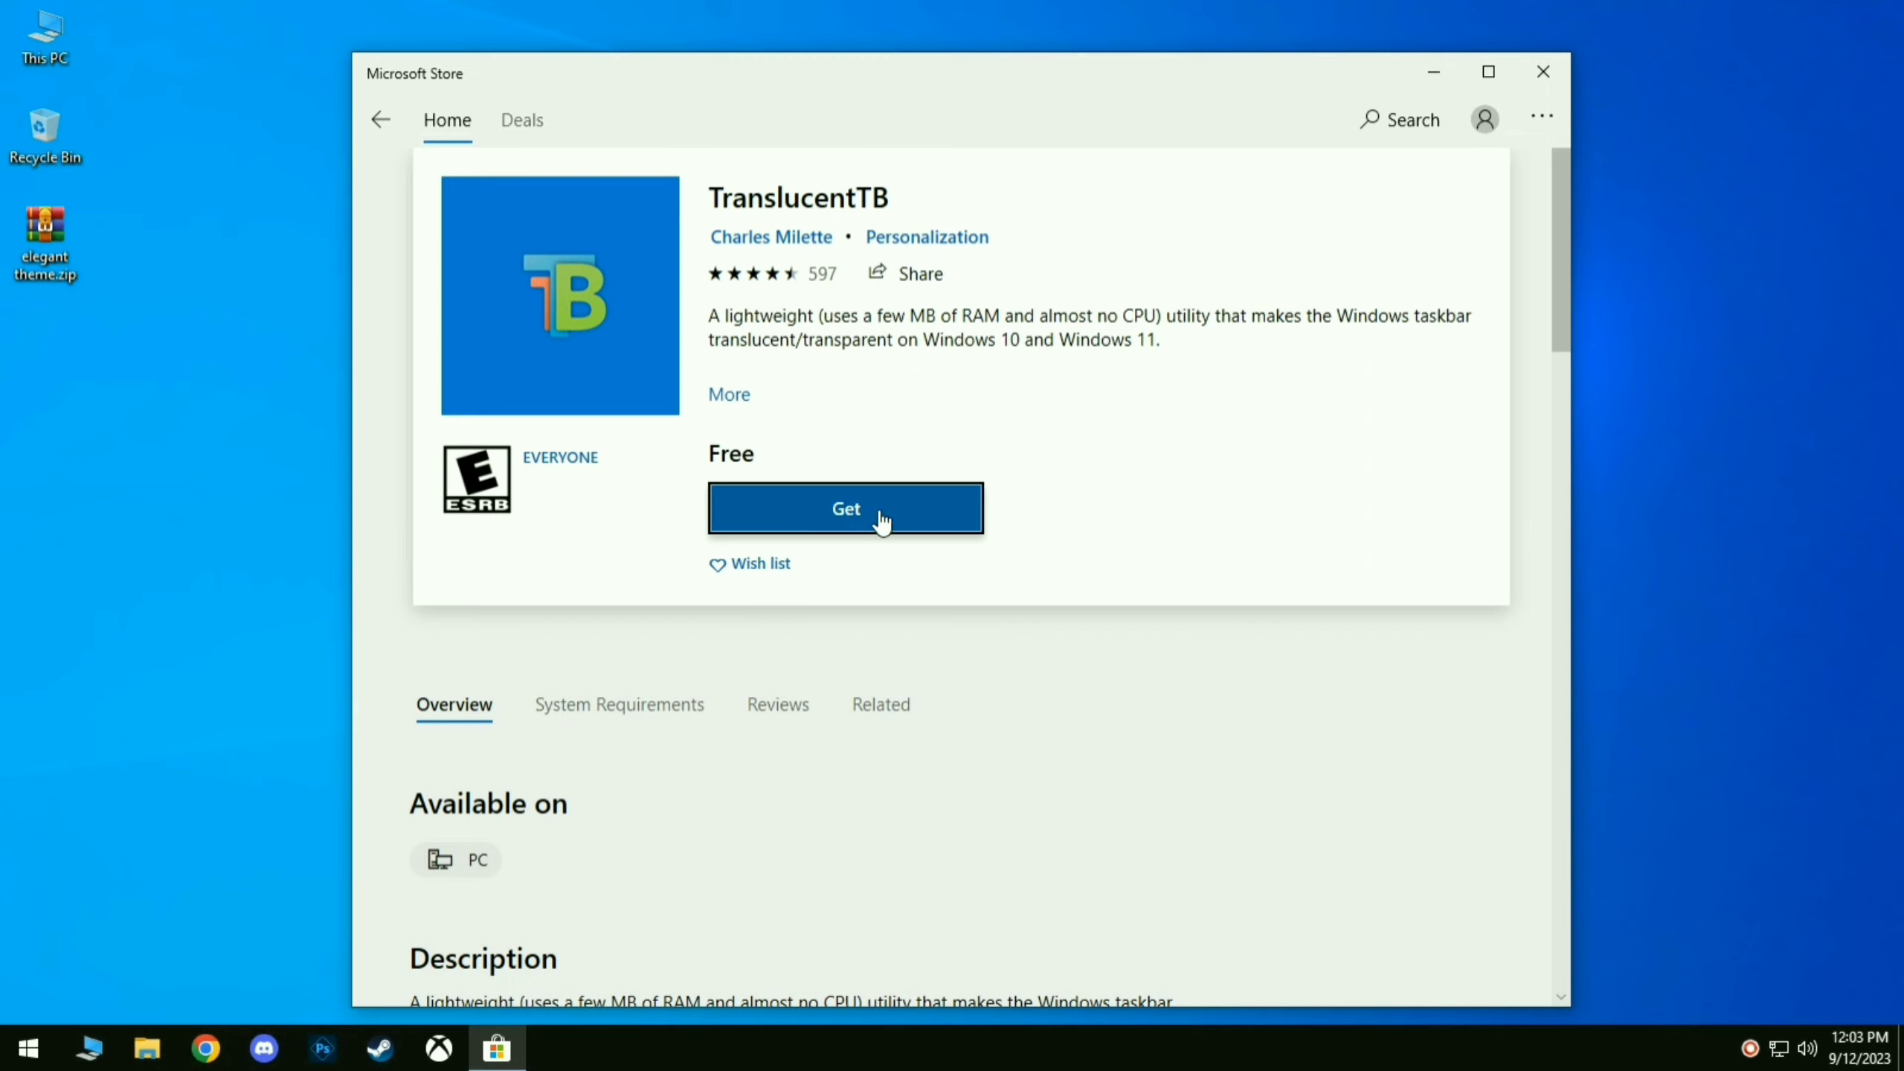
{"action": "left_click", "coordinate": [922, 519]}
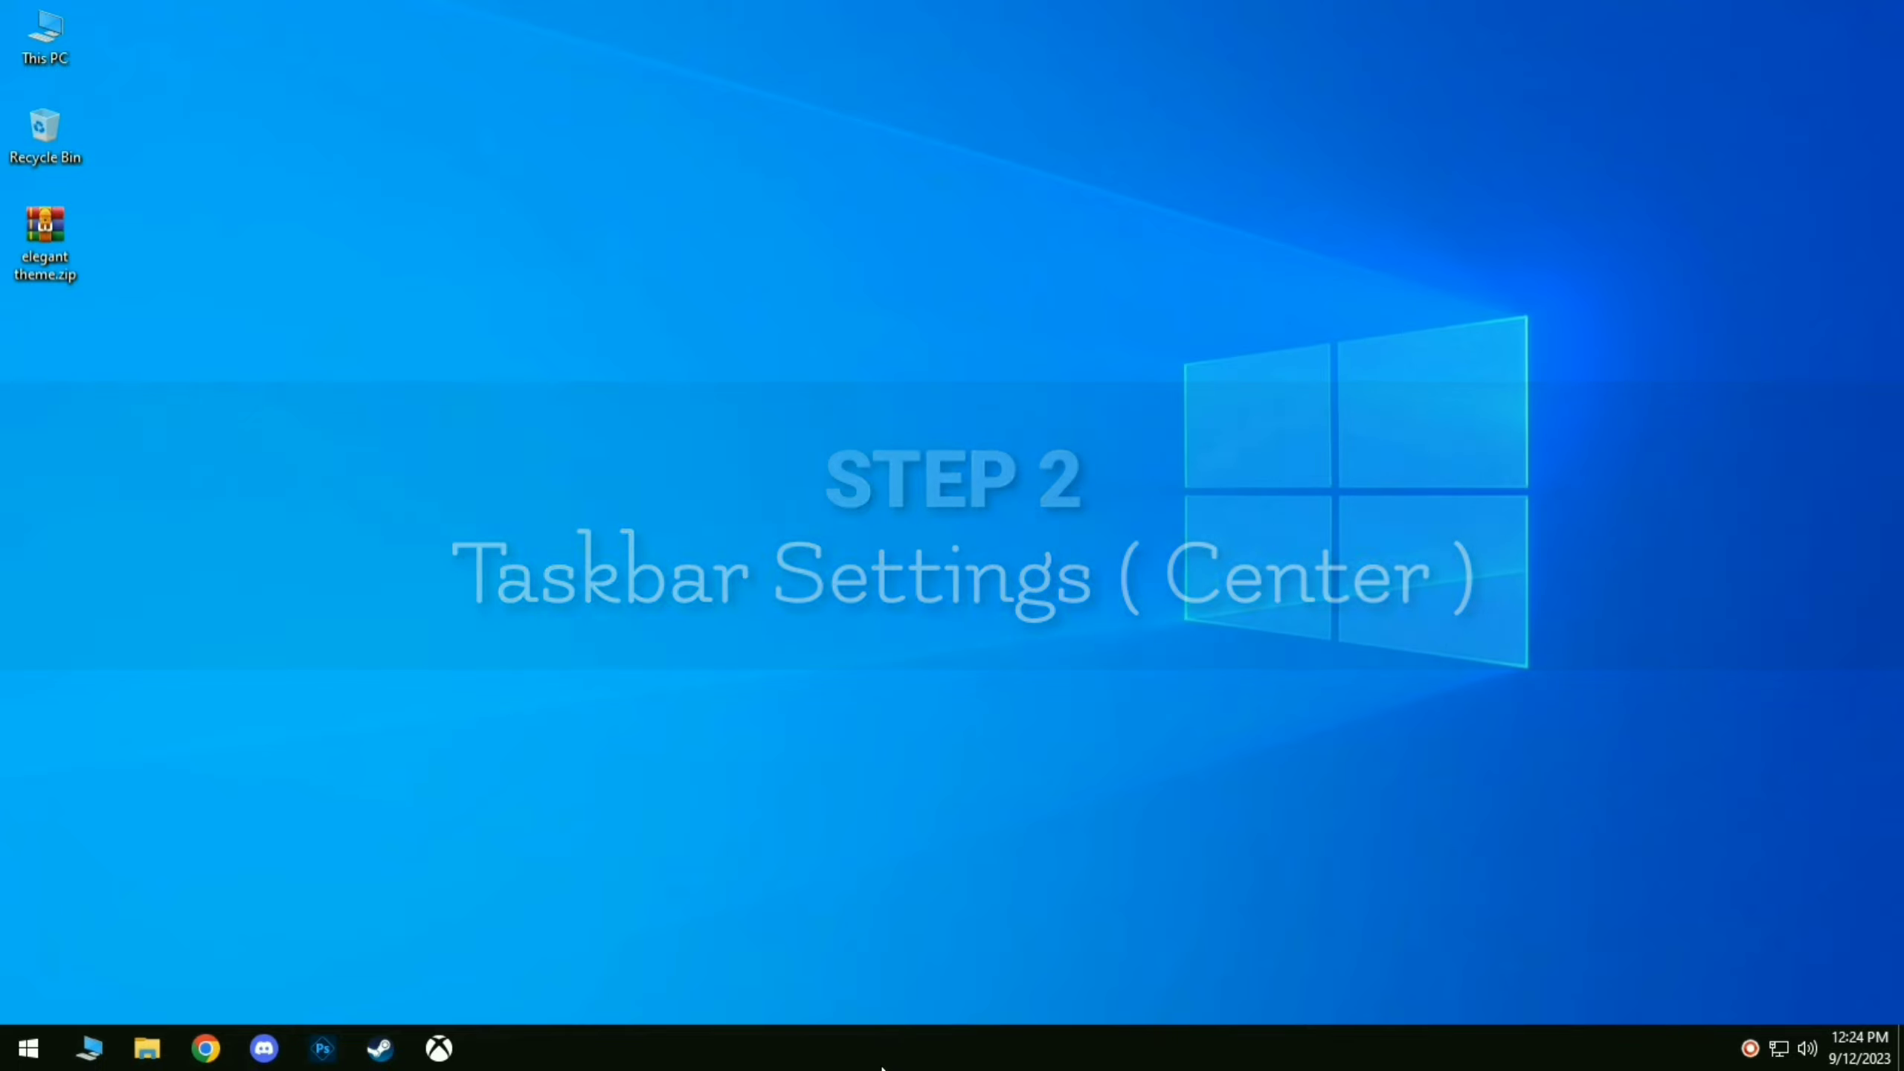
{"action": "right_click", "coordinate": [885, 1044]}
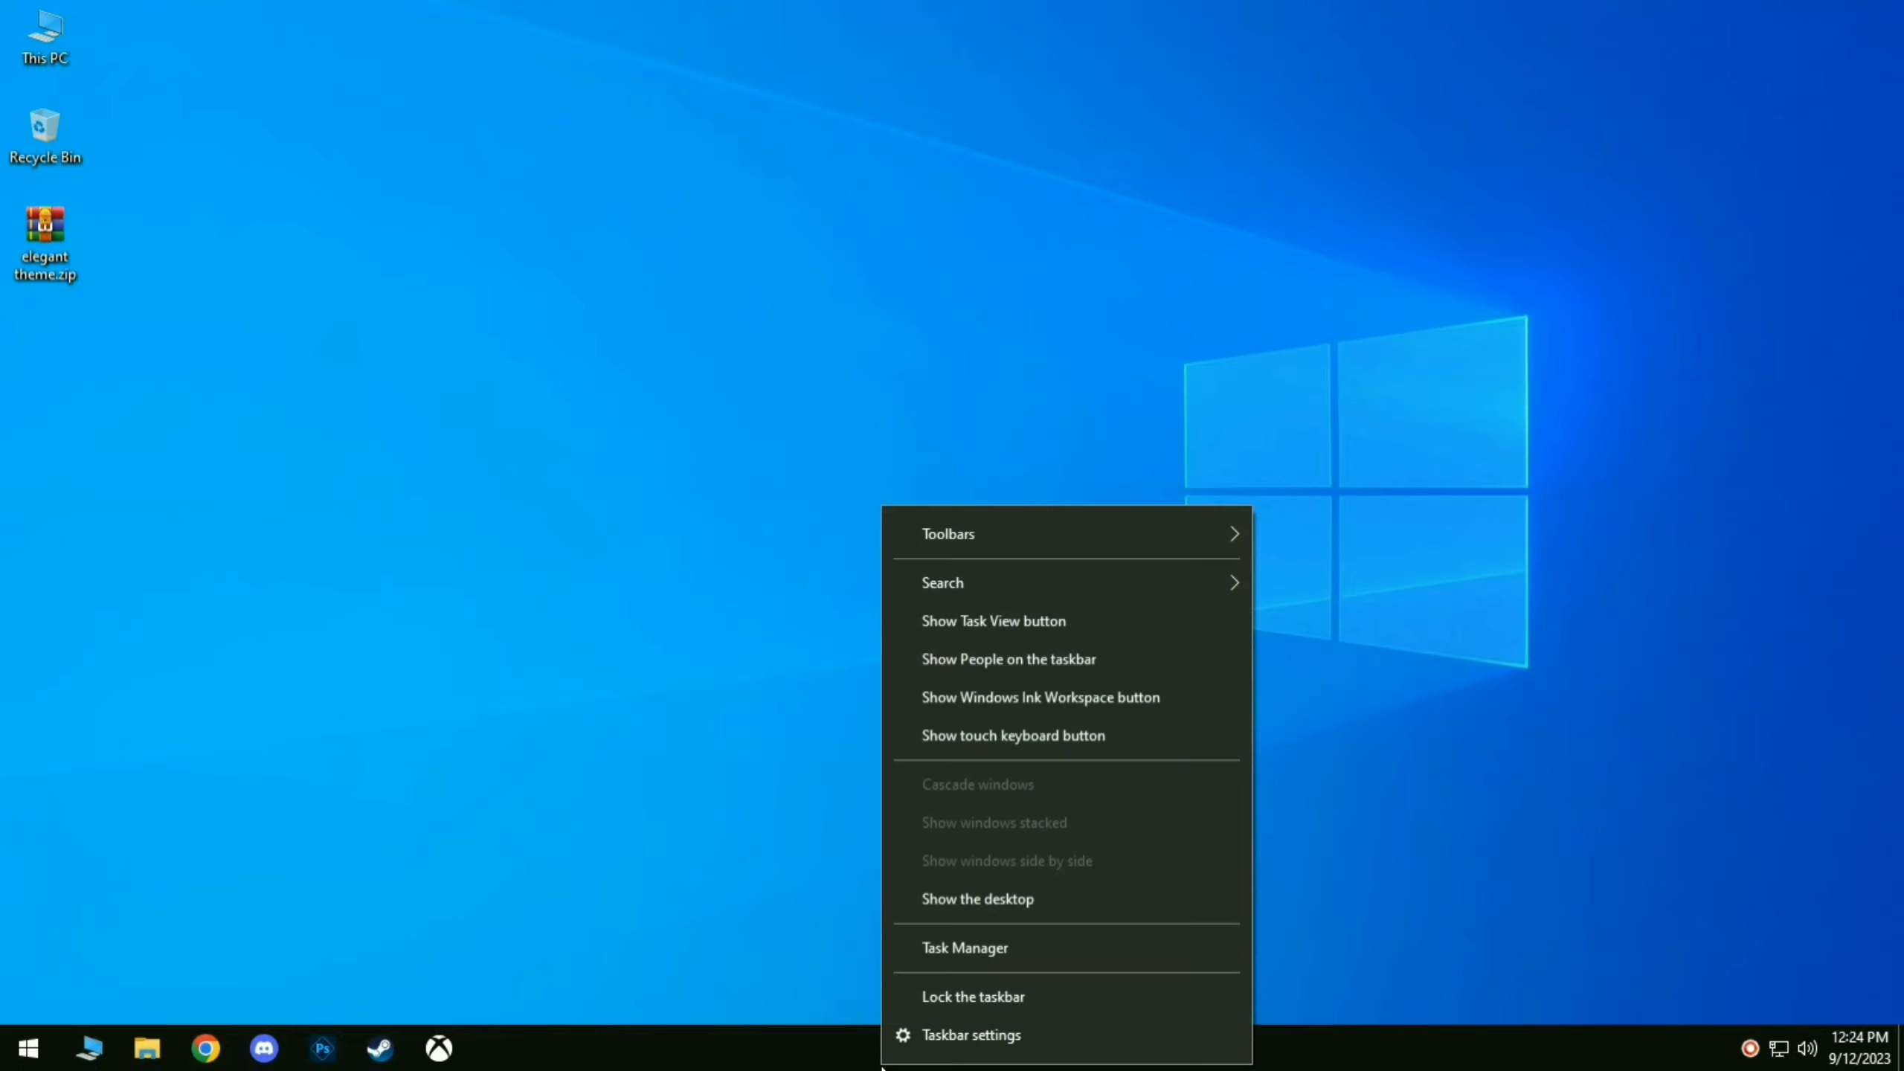
{"action": "left_click", "coordinate": [1032, 1006]}
{"action": "right_click", "coordinate": [962, 1066]}
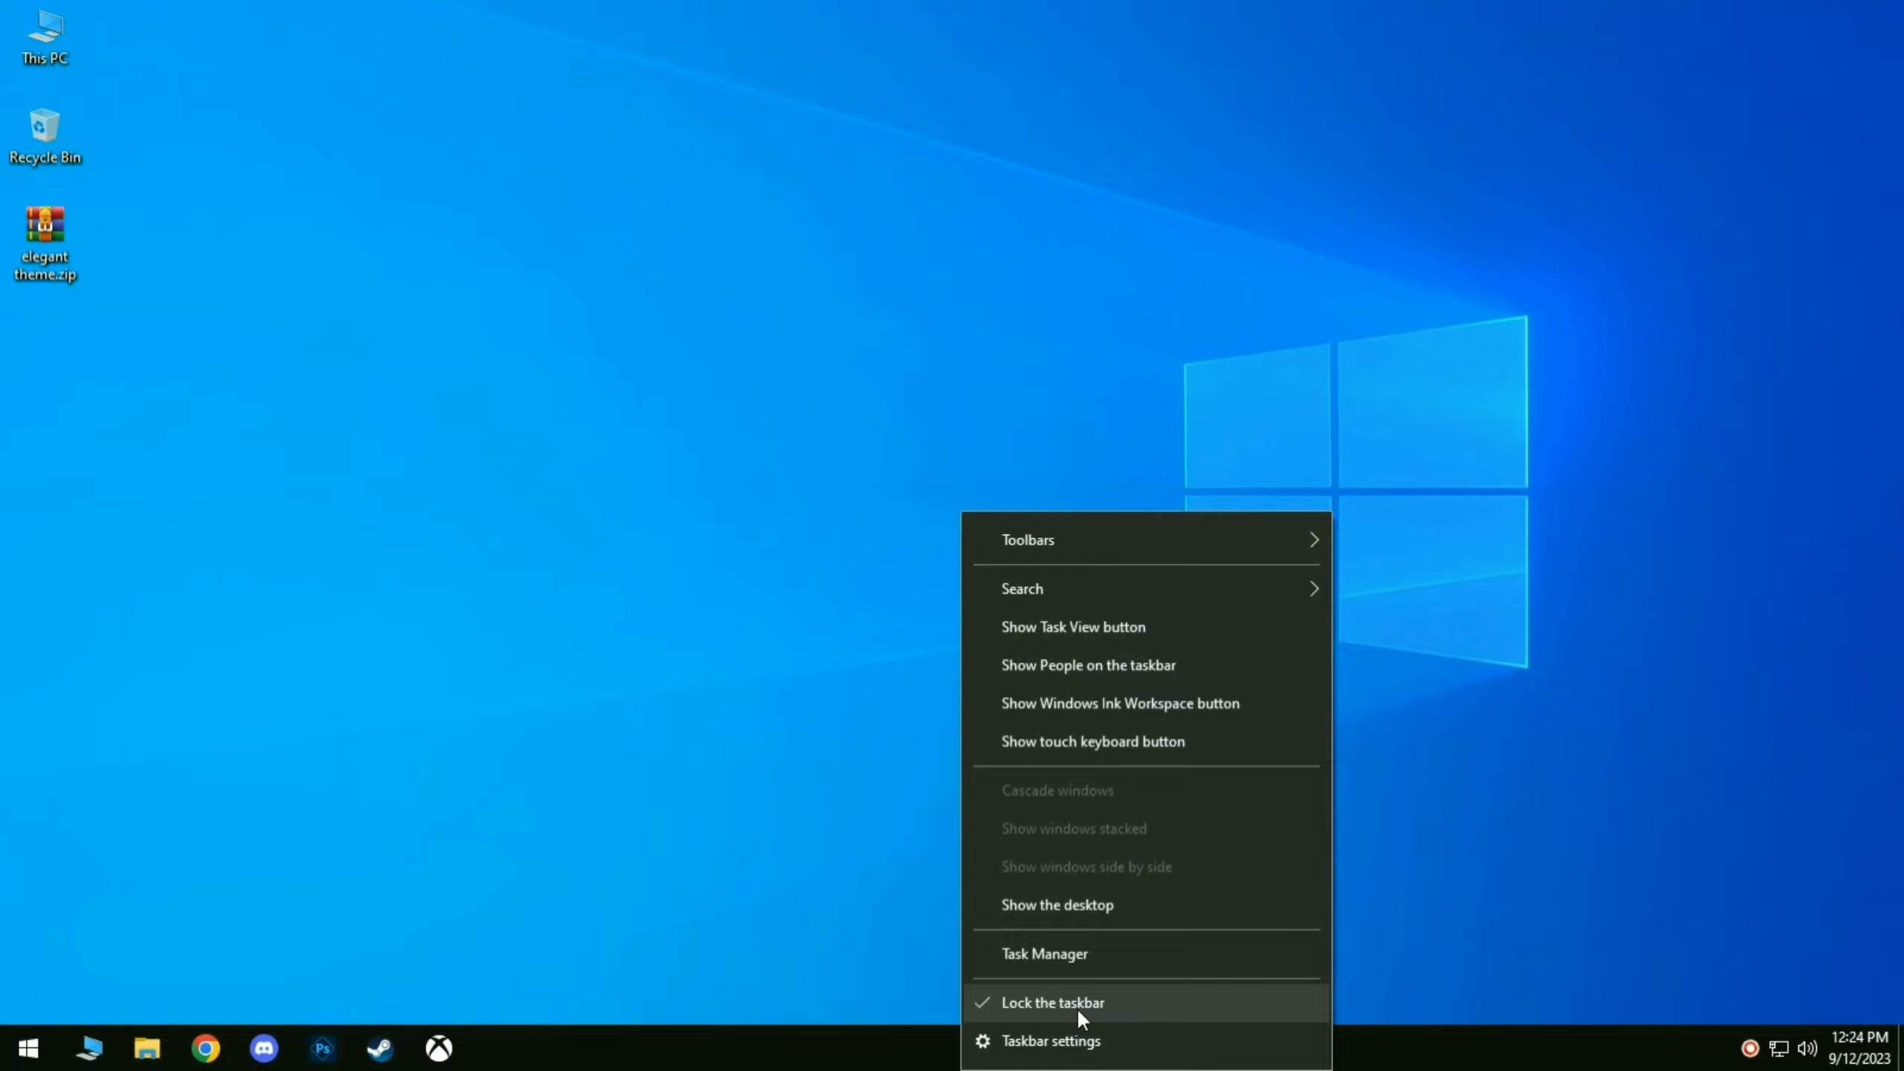
{"action": "left_click", "coordinate": [988, 1003]}
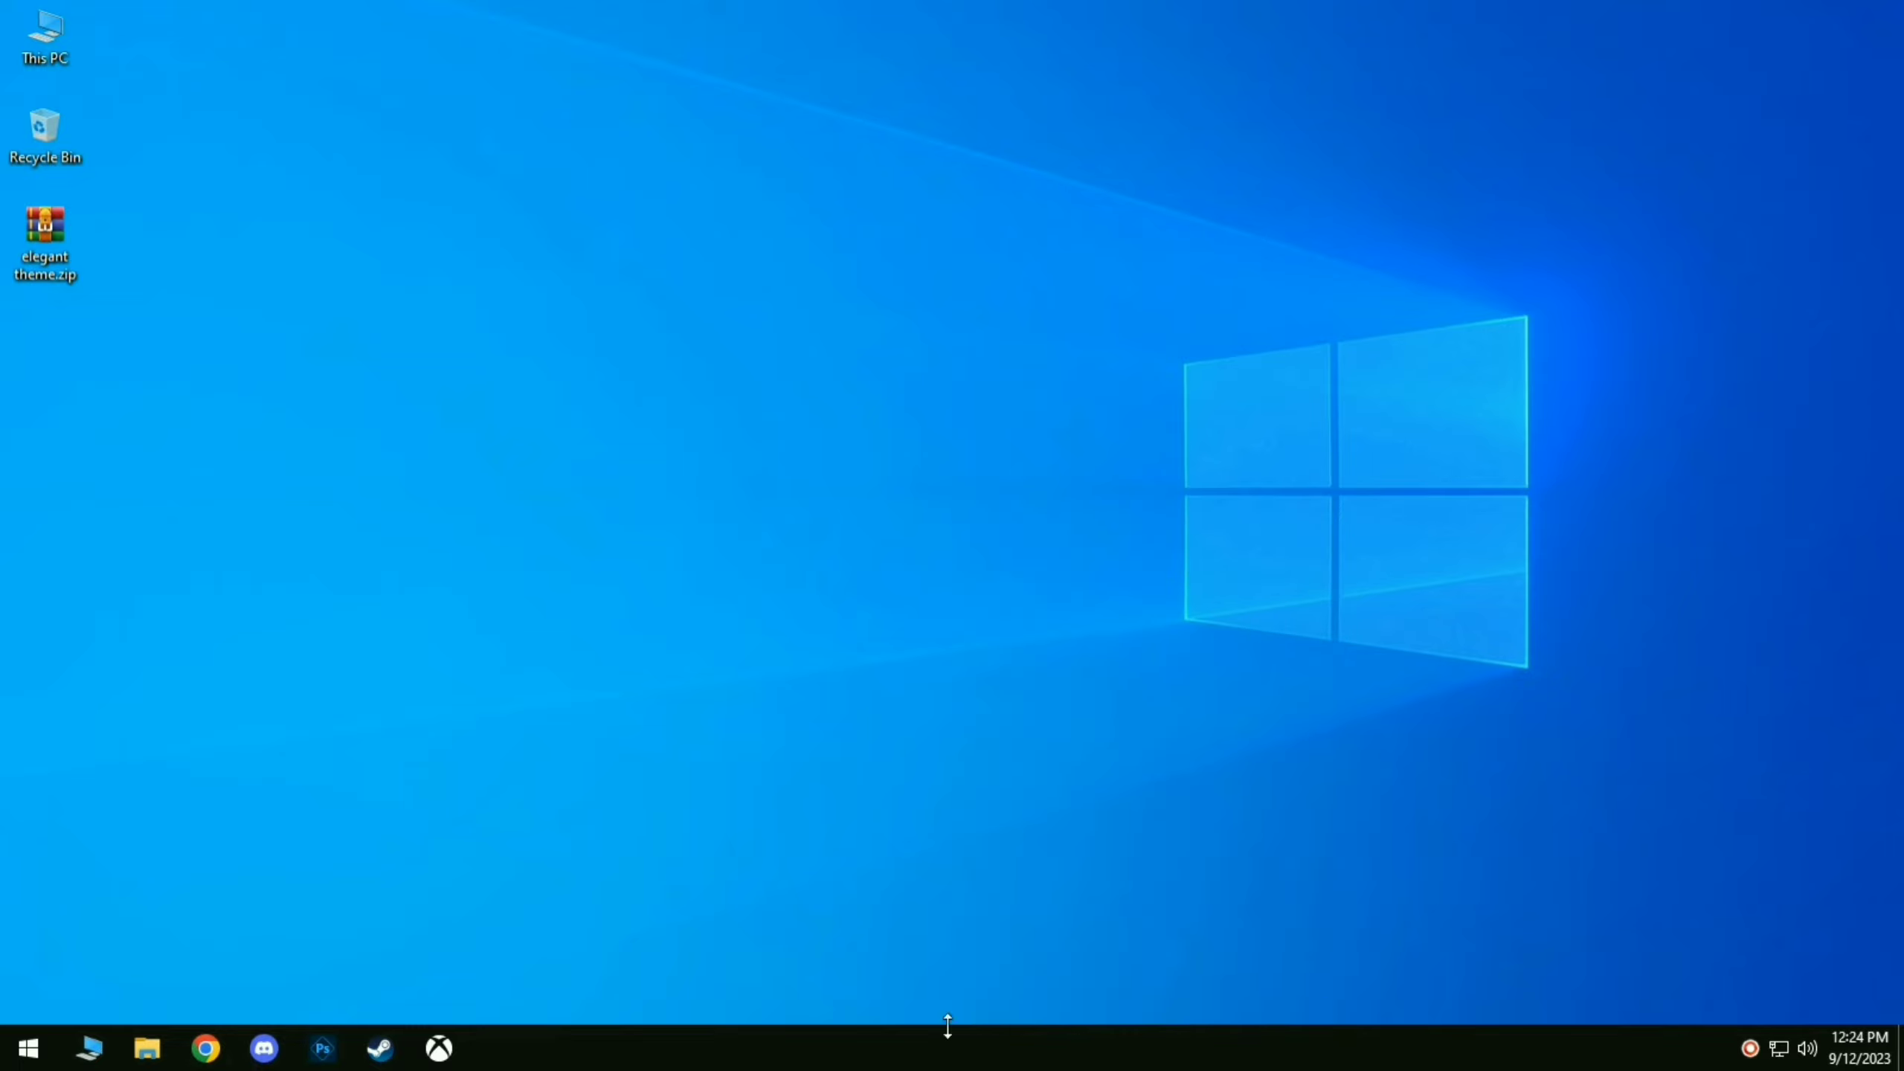
Center the taskbar's app icons by adding the Links toolbar and placing it beside the Start button as a spacer
{"action": "right_click", "coordinate": [919, 1027]}
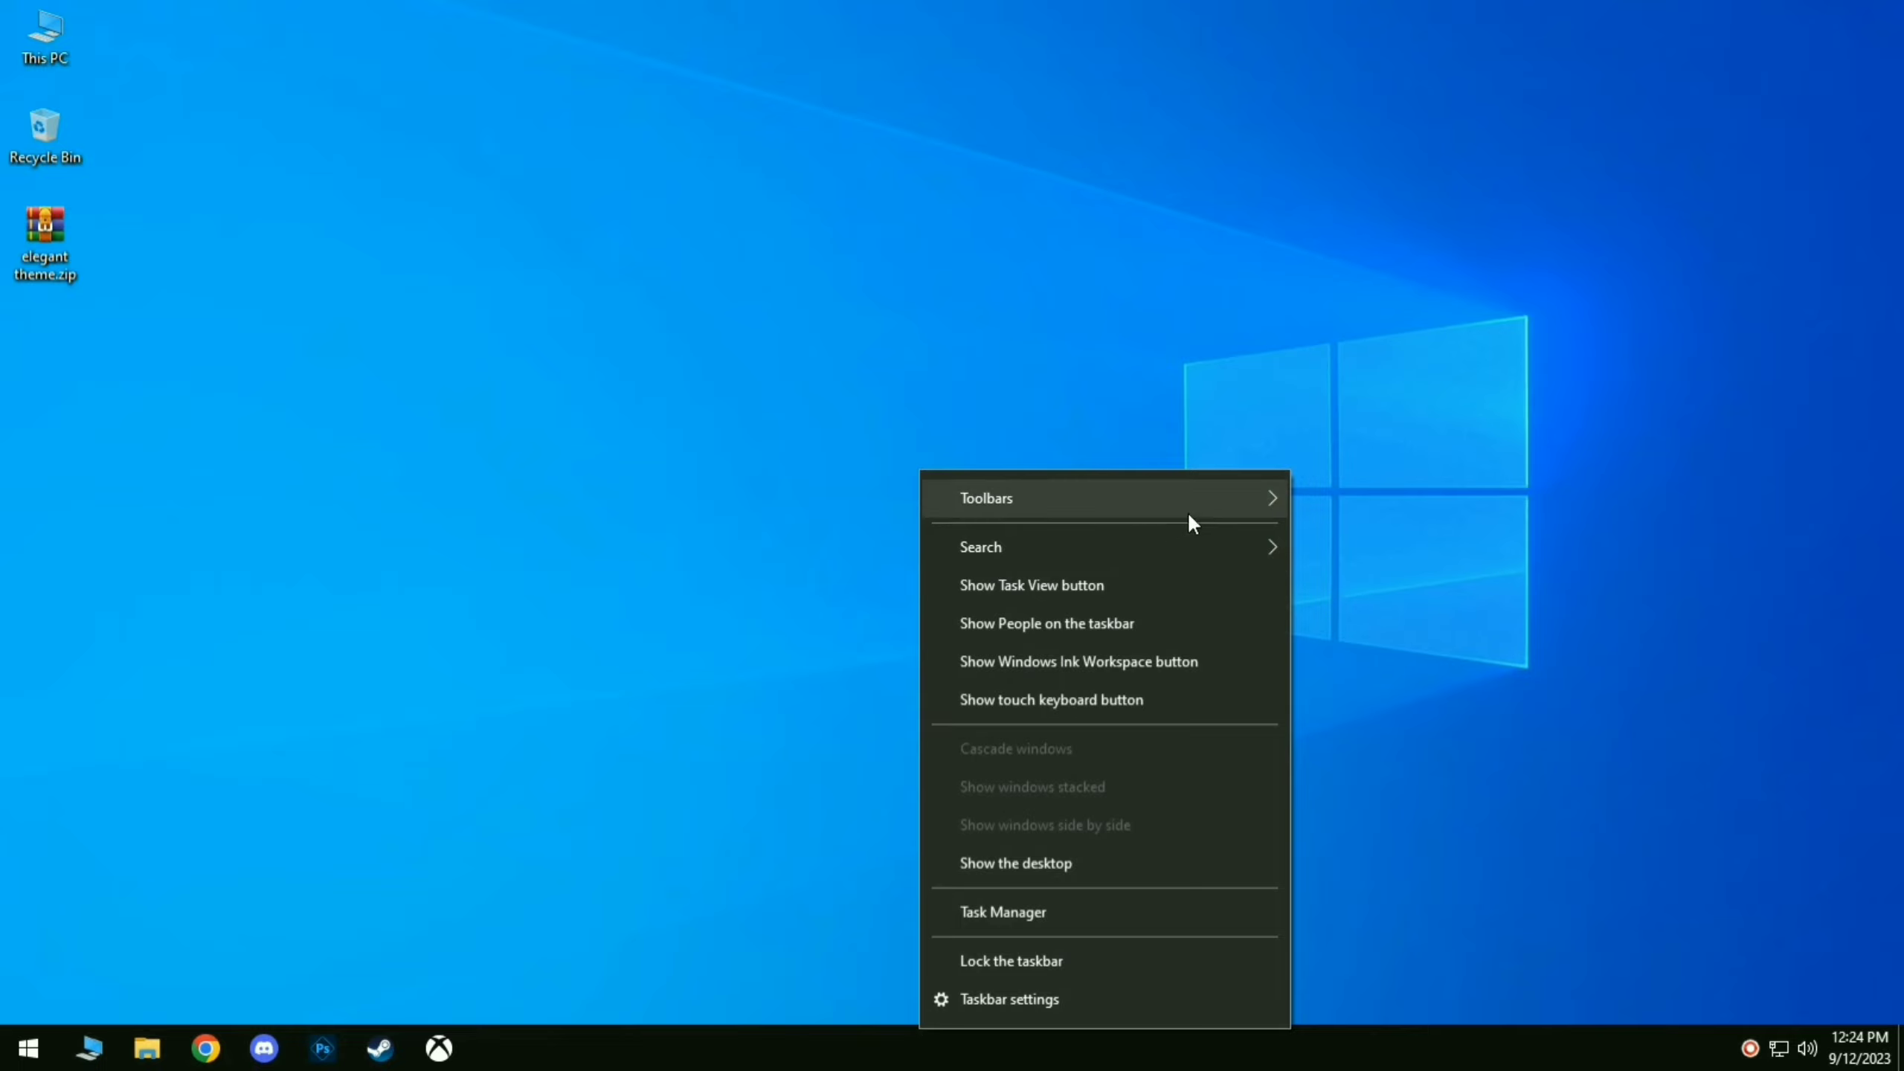
{"action": "mouse_move", "coordinate": [1186, 506]}
{"action": "left_click", "coordinate": [1358, 536]}
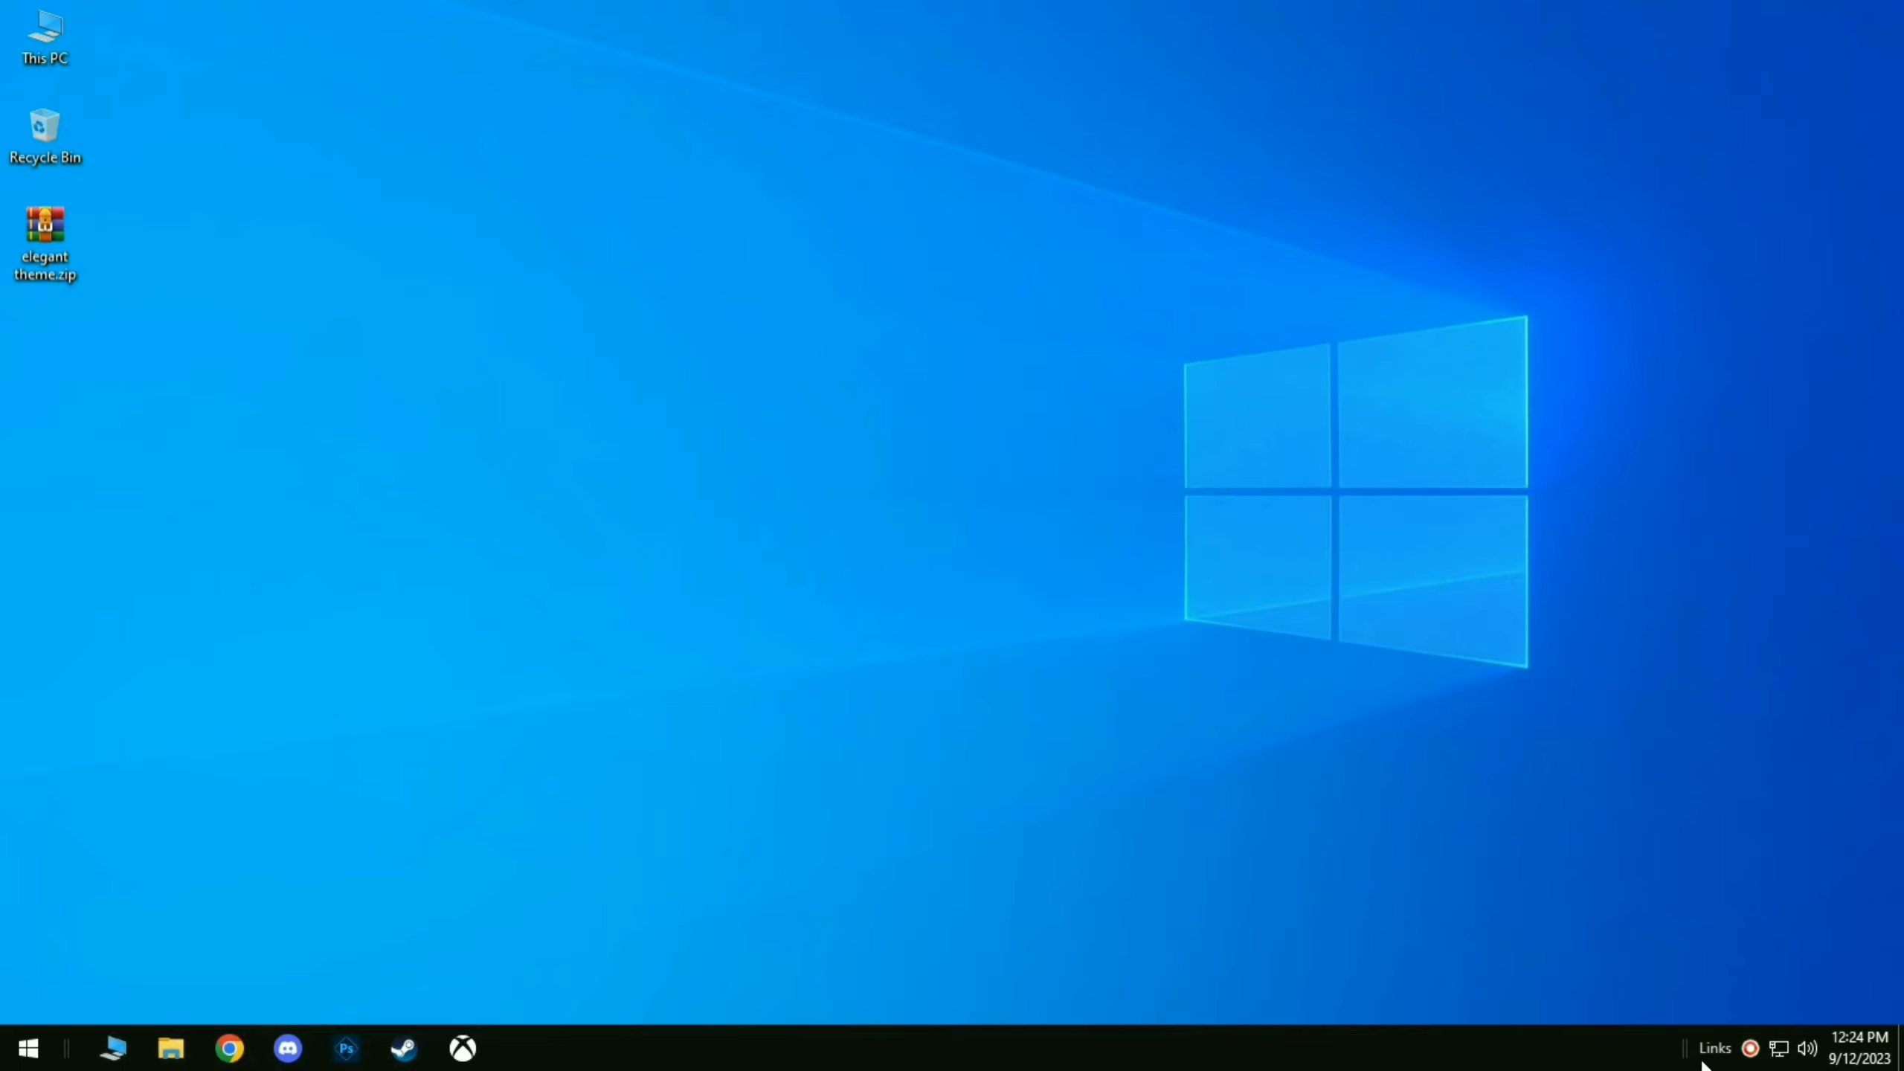
{"action": "left_click_drag", "start_coordinate": [1685, 1046], "coordinate": [42, 1053]}
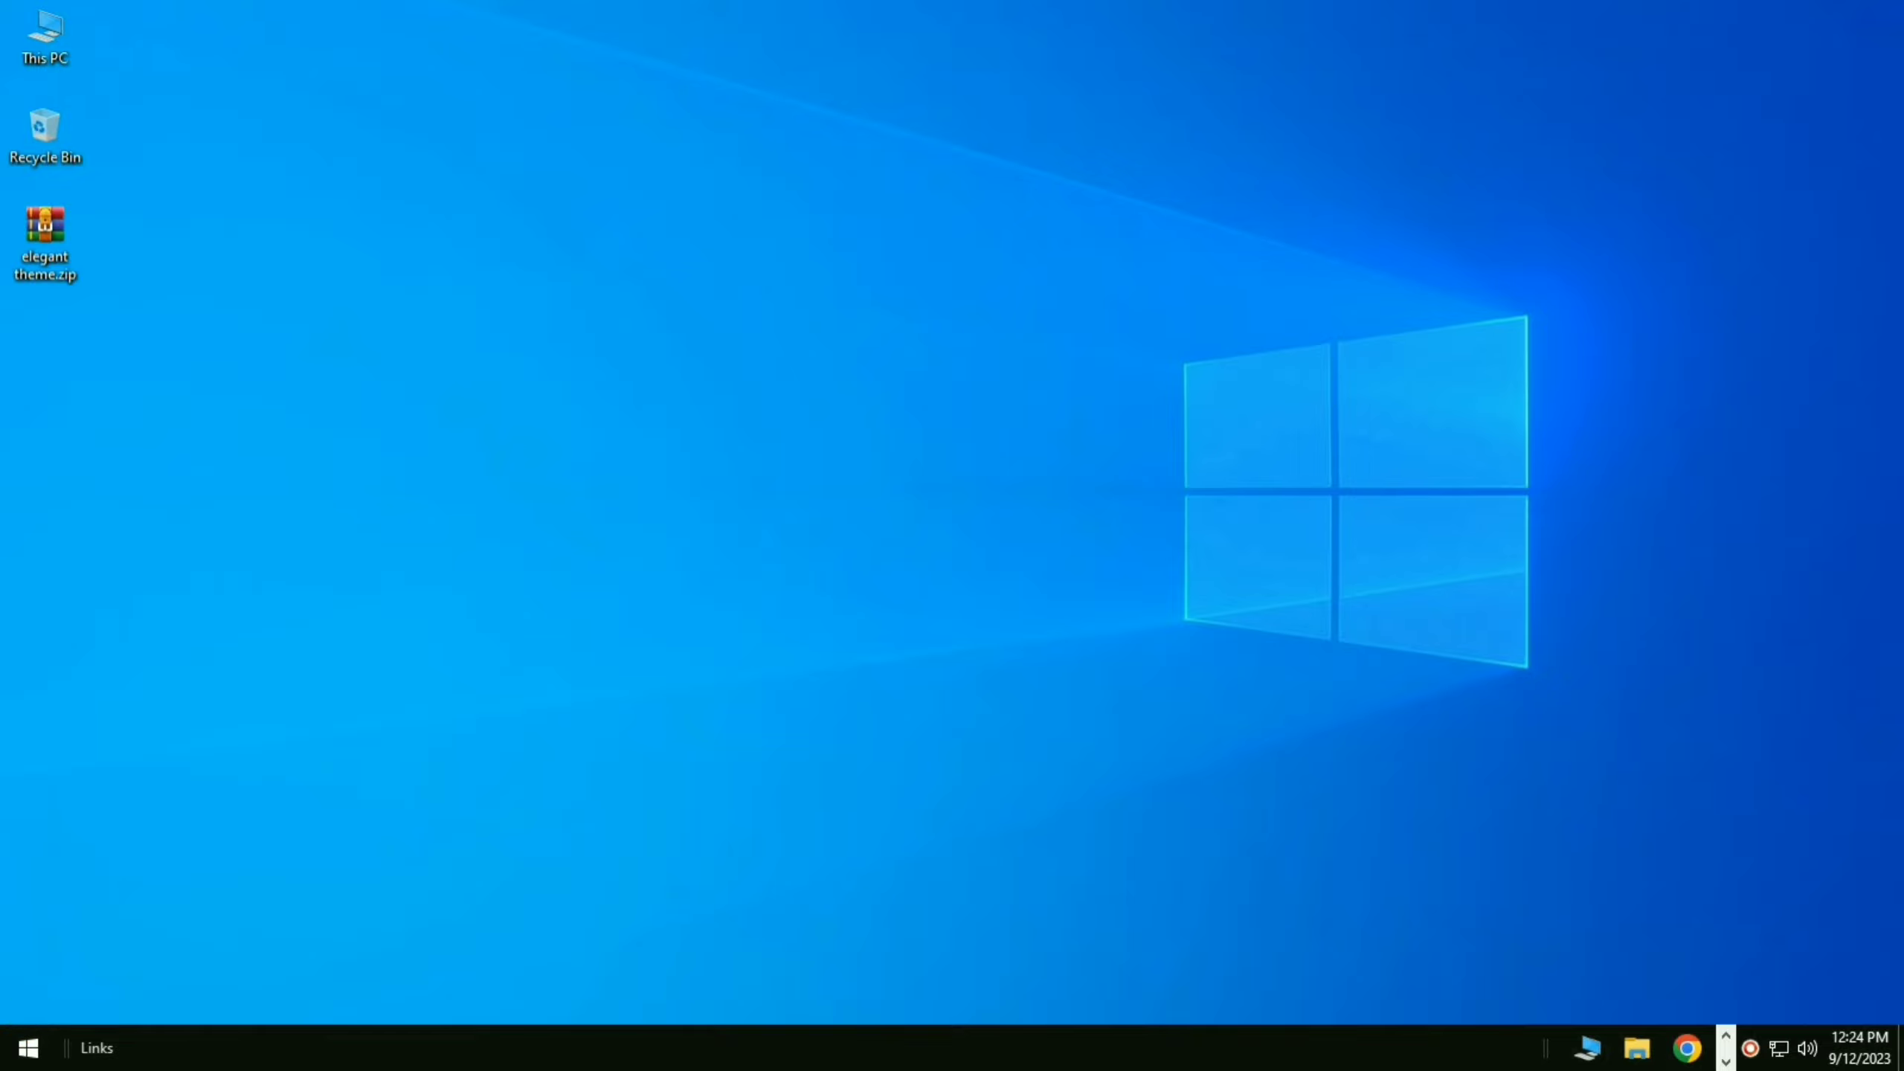
{"action": "left_click_drag", "start_coordinate": [1545, 1048], "coordinate": [733, 1046]}
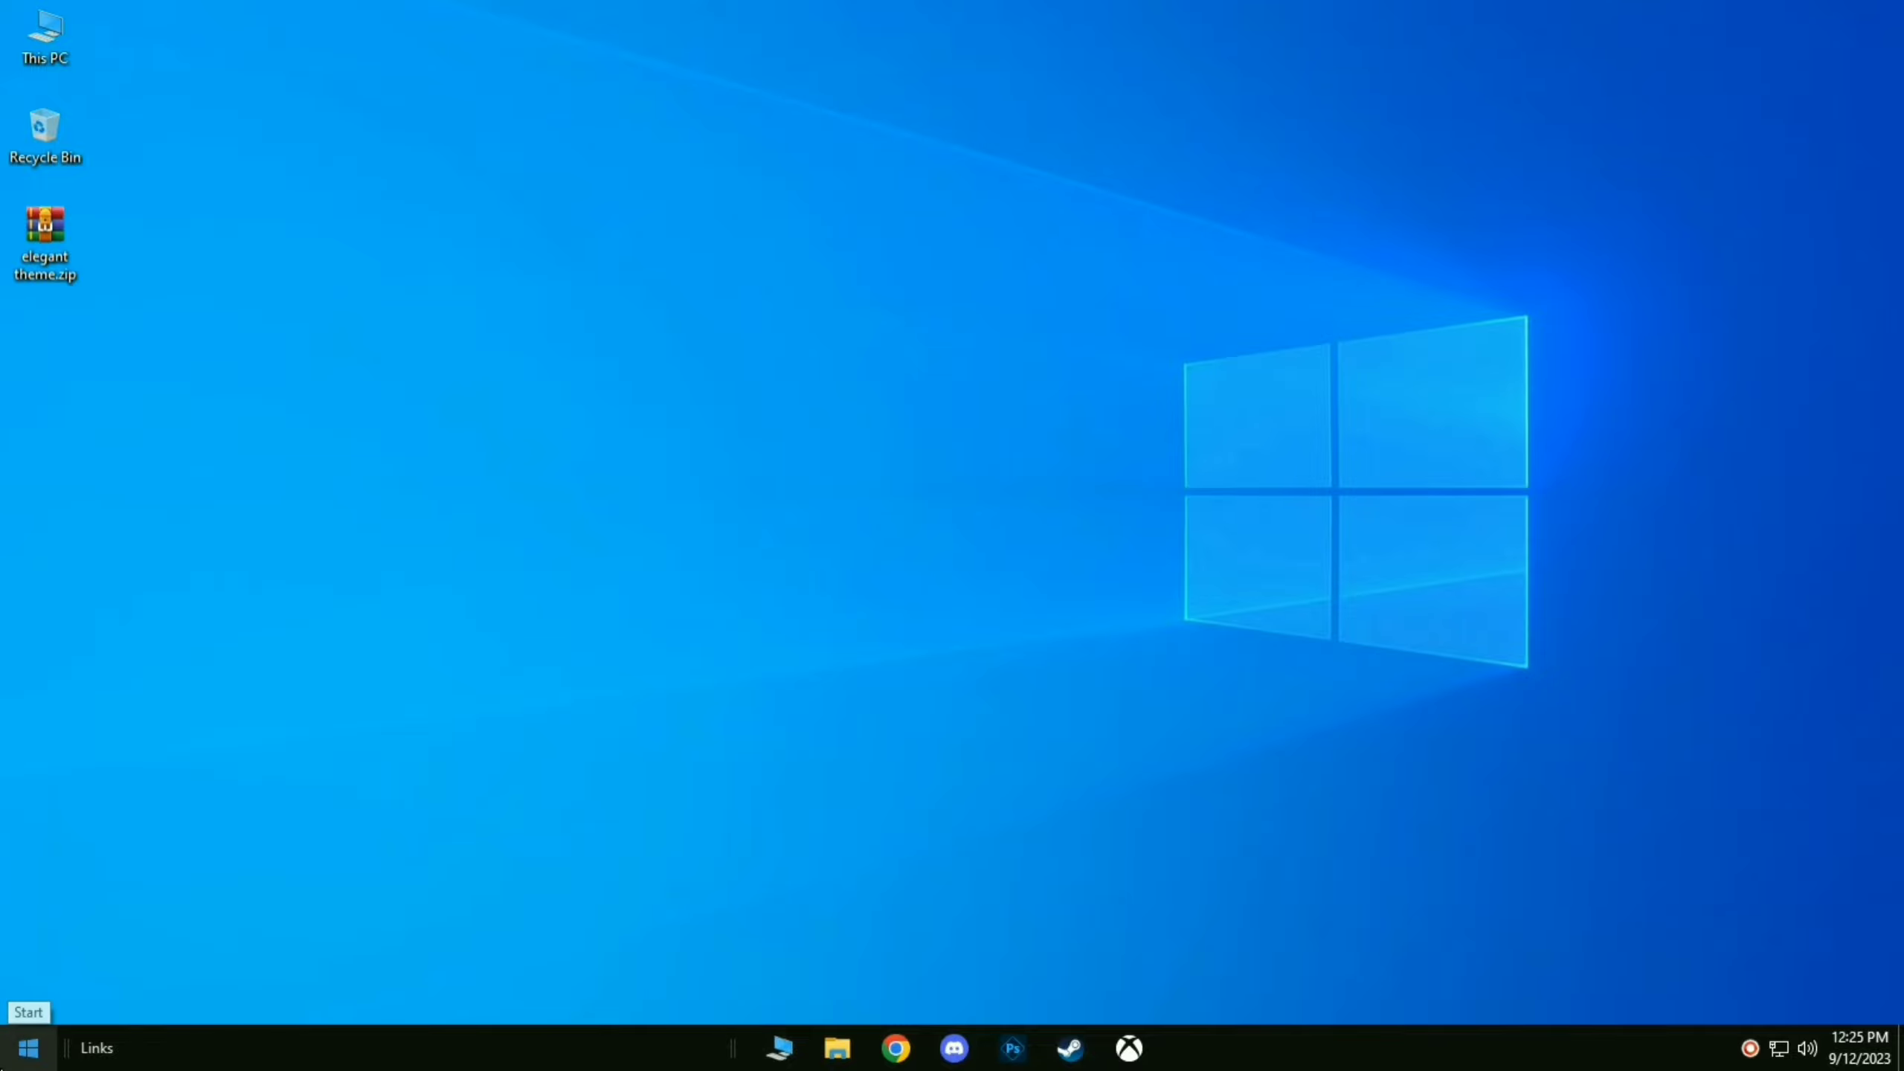
Find the installed TranslucentTB app through Windows search and launch it
{"action": "left_click", "coordinate": [29, 1048]}
{"action": "type", "text": "trra"}
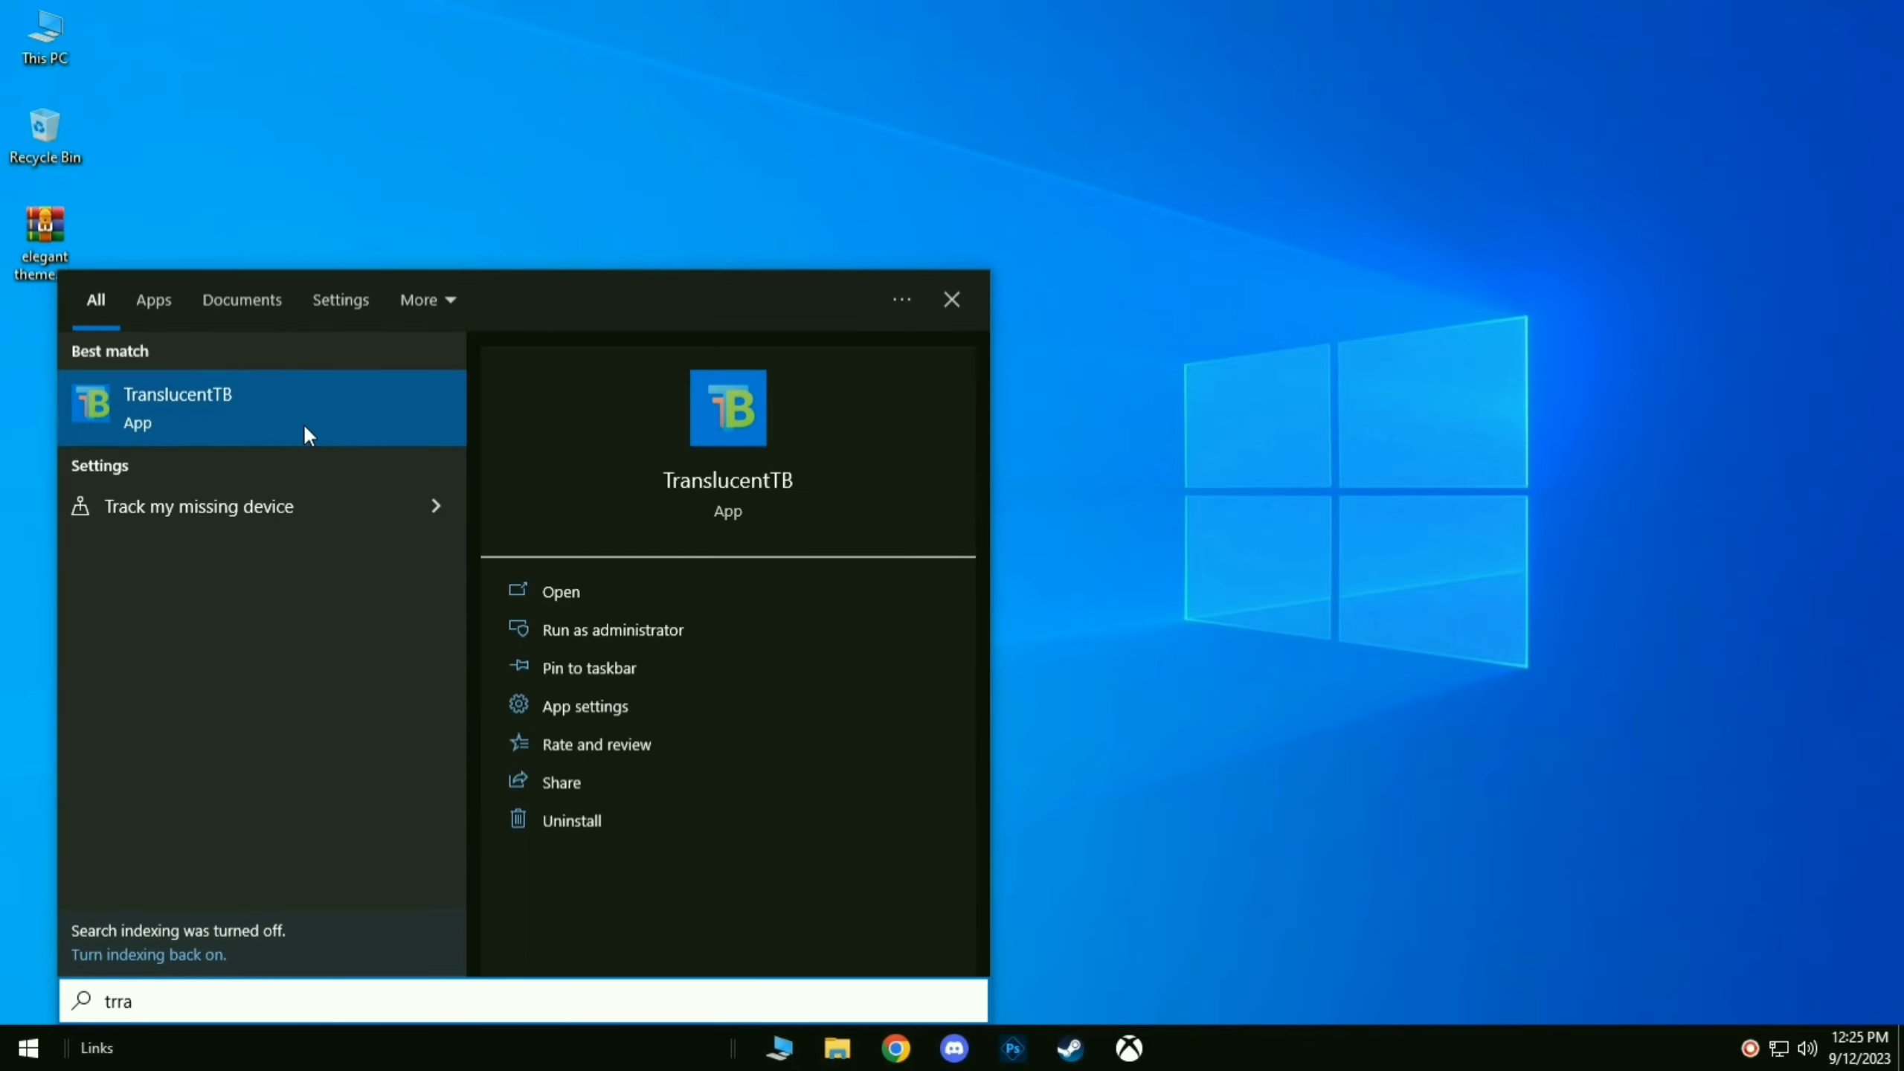
{"action": "left_click", "coordinate": [344, 432]}
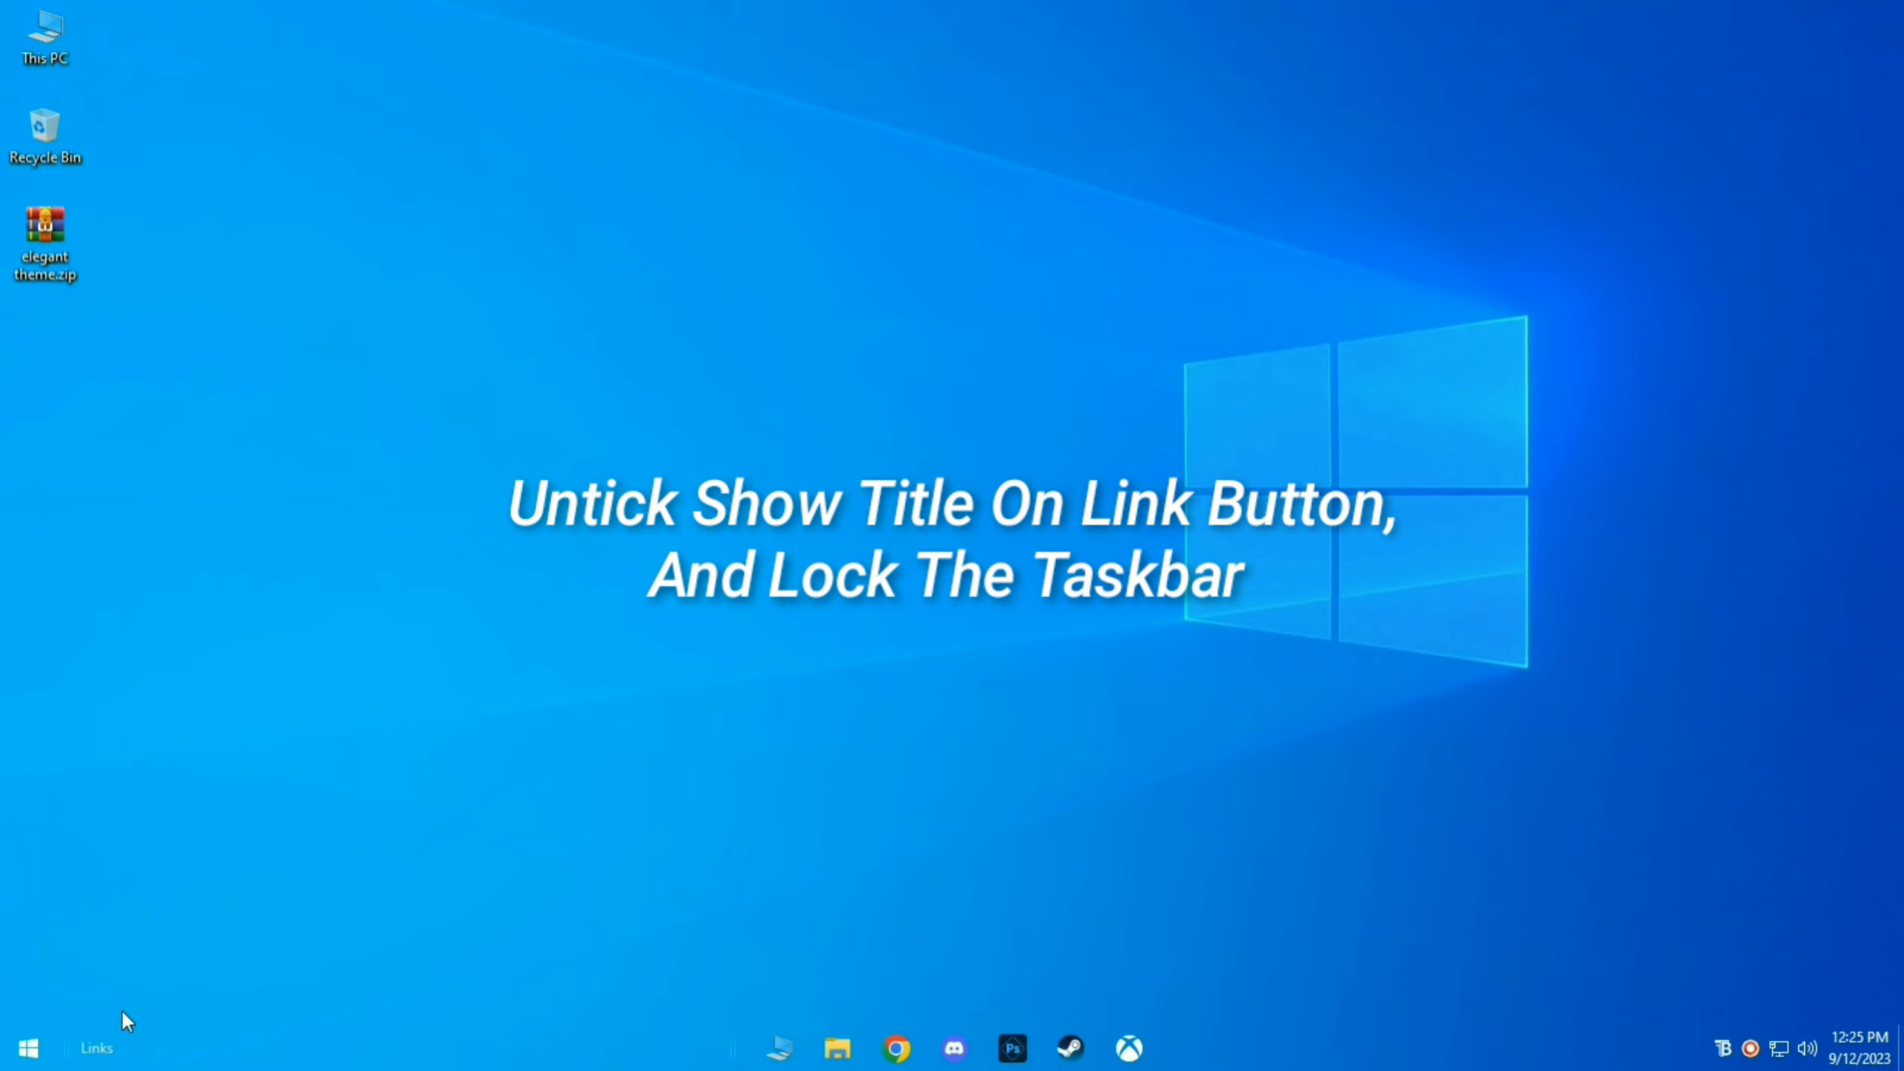
Hide the title of the Links toolbar and lock the taskbar
{"action": "right_click", "coordinate": [95, 1049]}
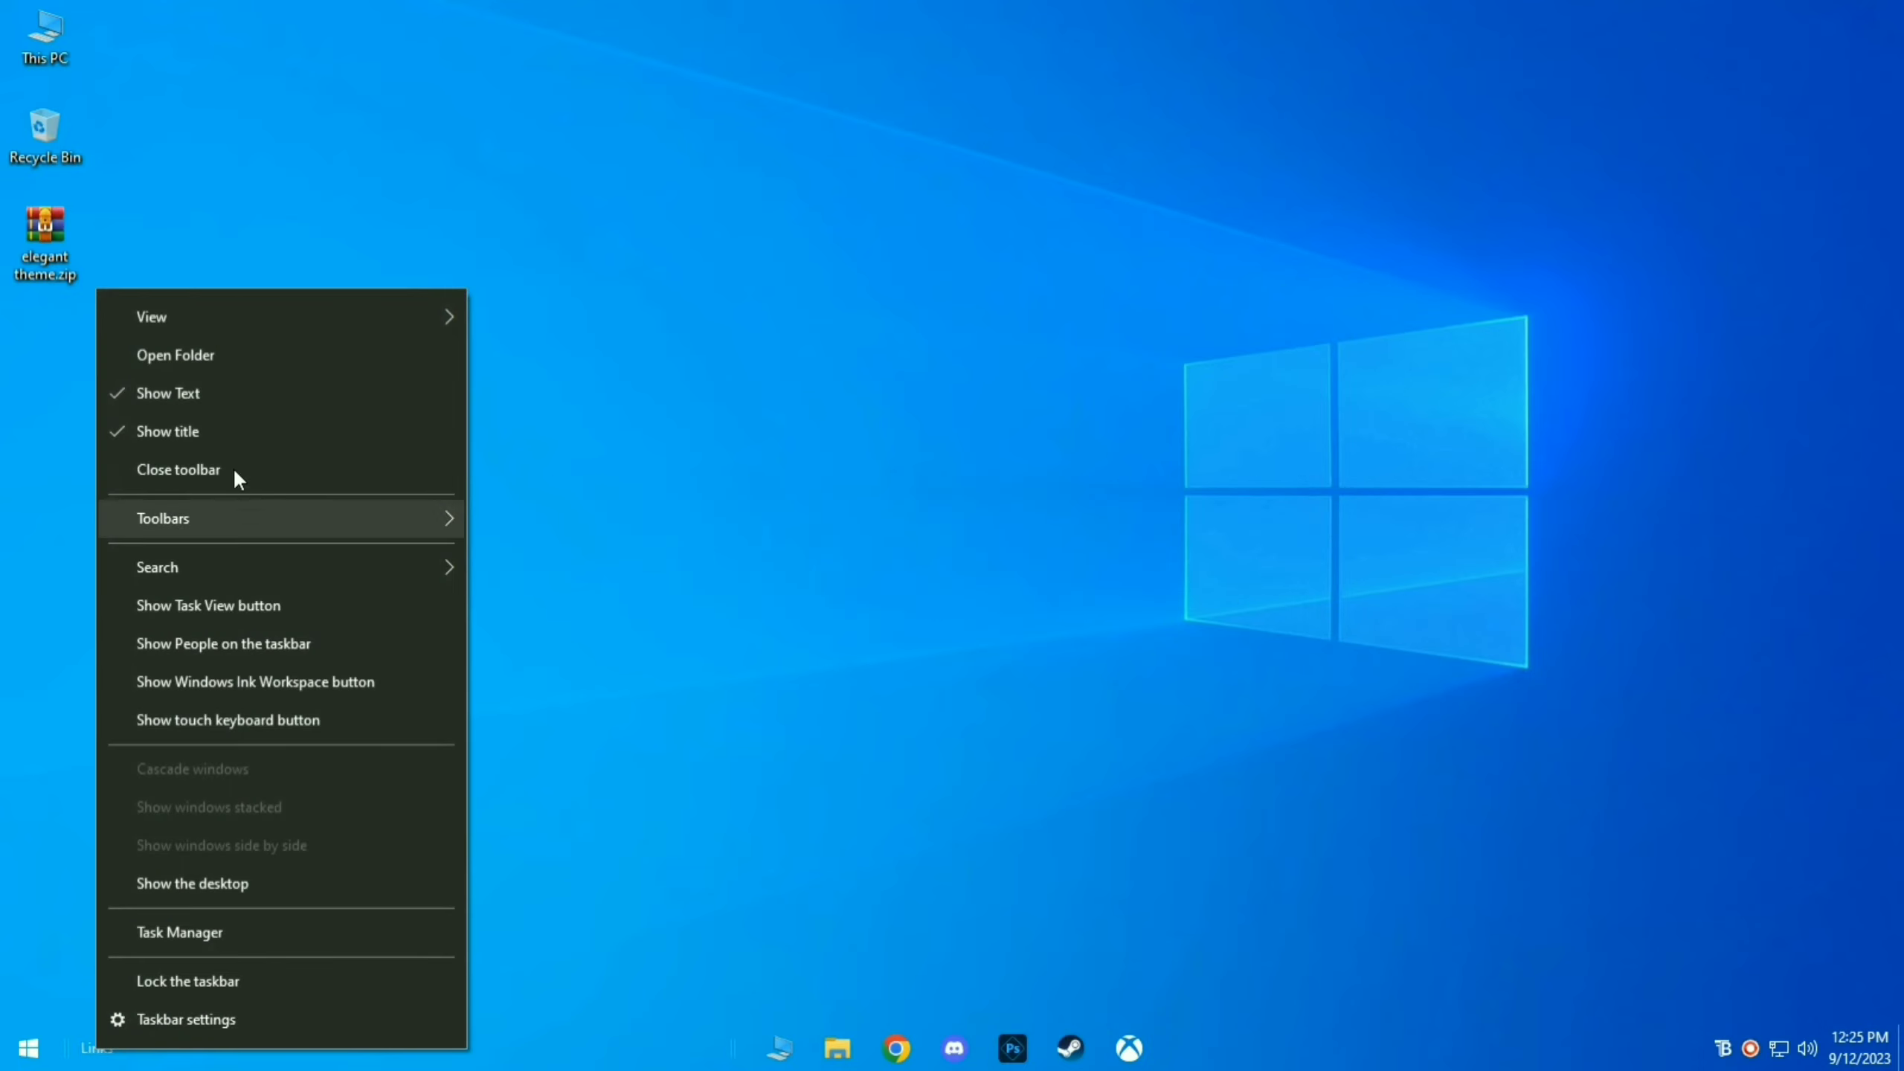
{"action": "left_click", "coordinate": [267, 441]}
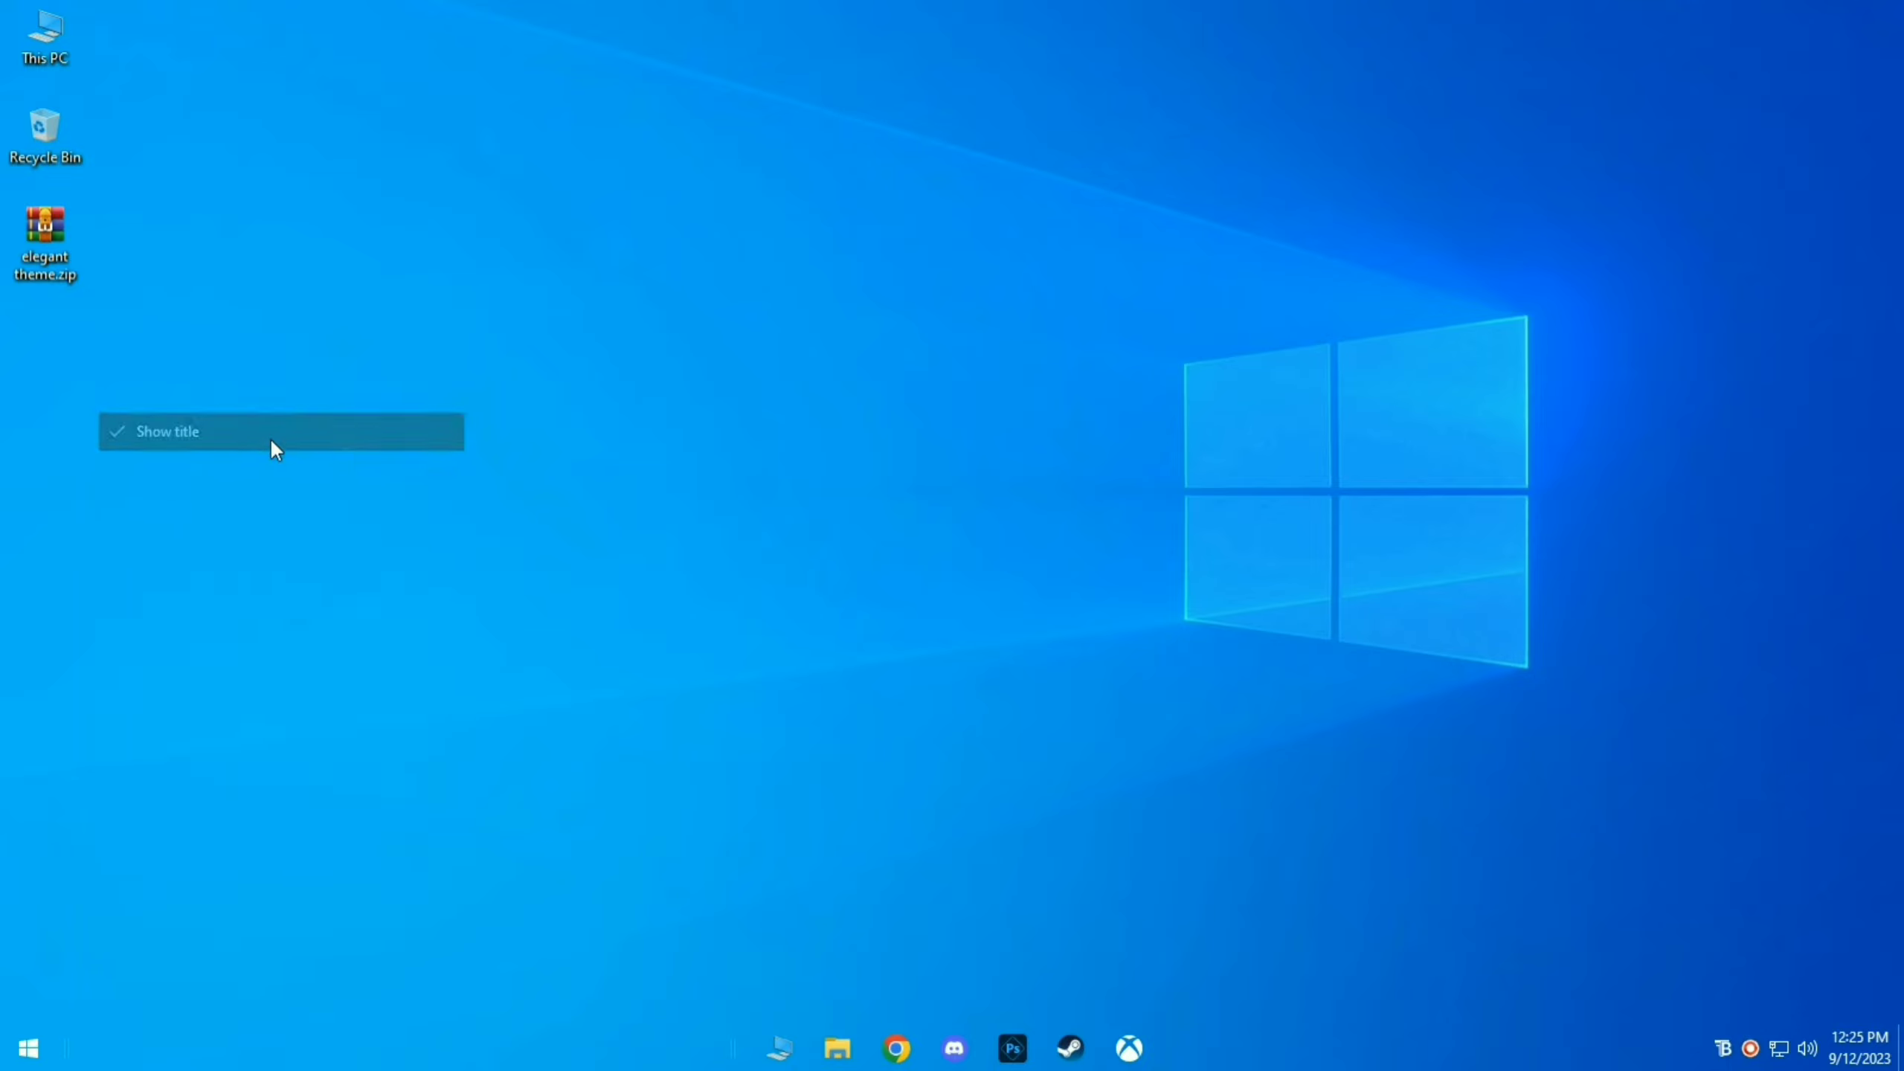
{"action": "right_click", "coordinate": [564, 1041]}
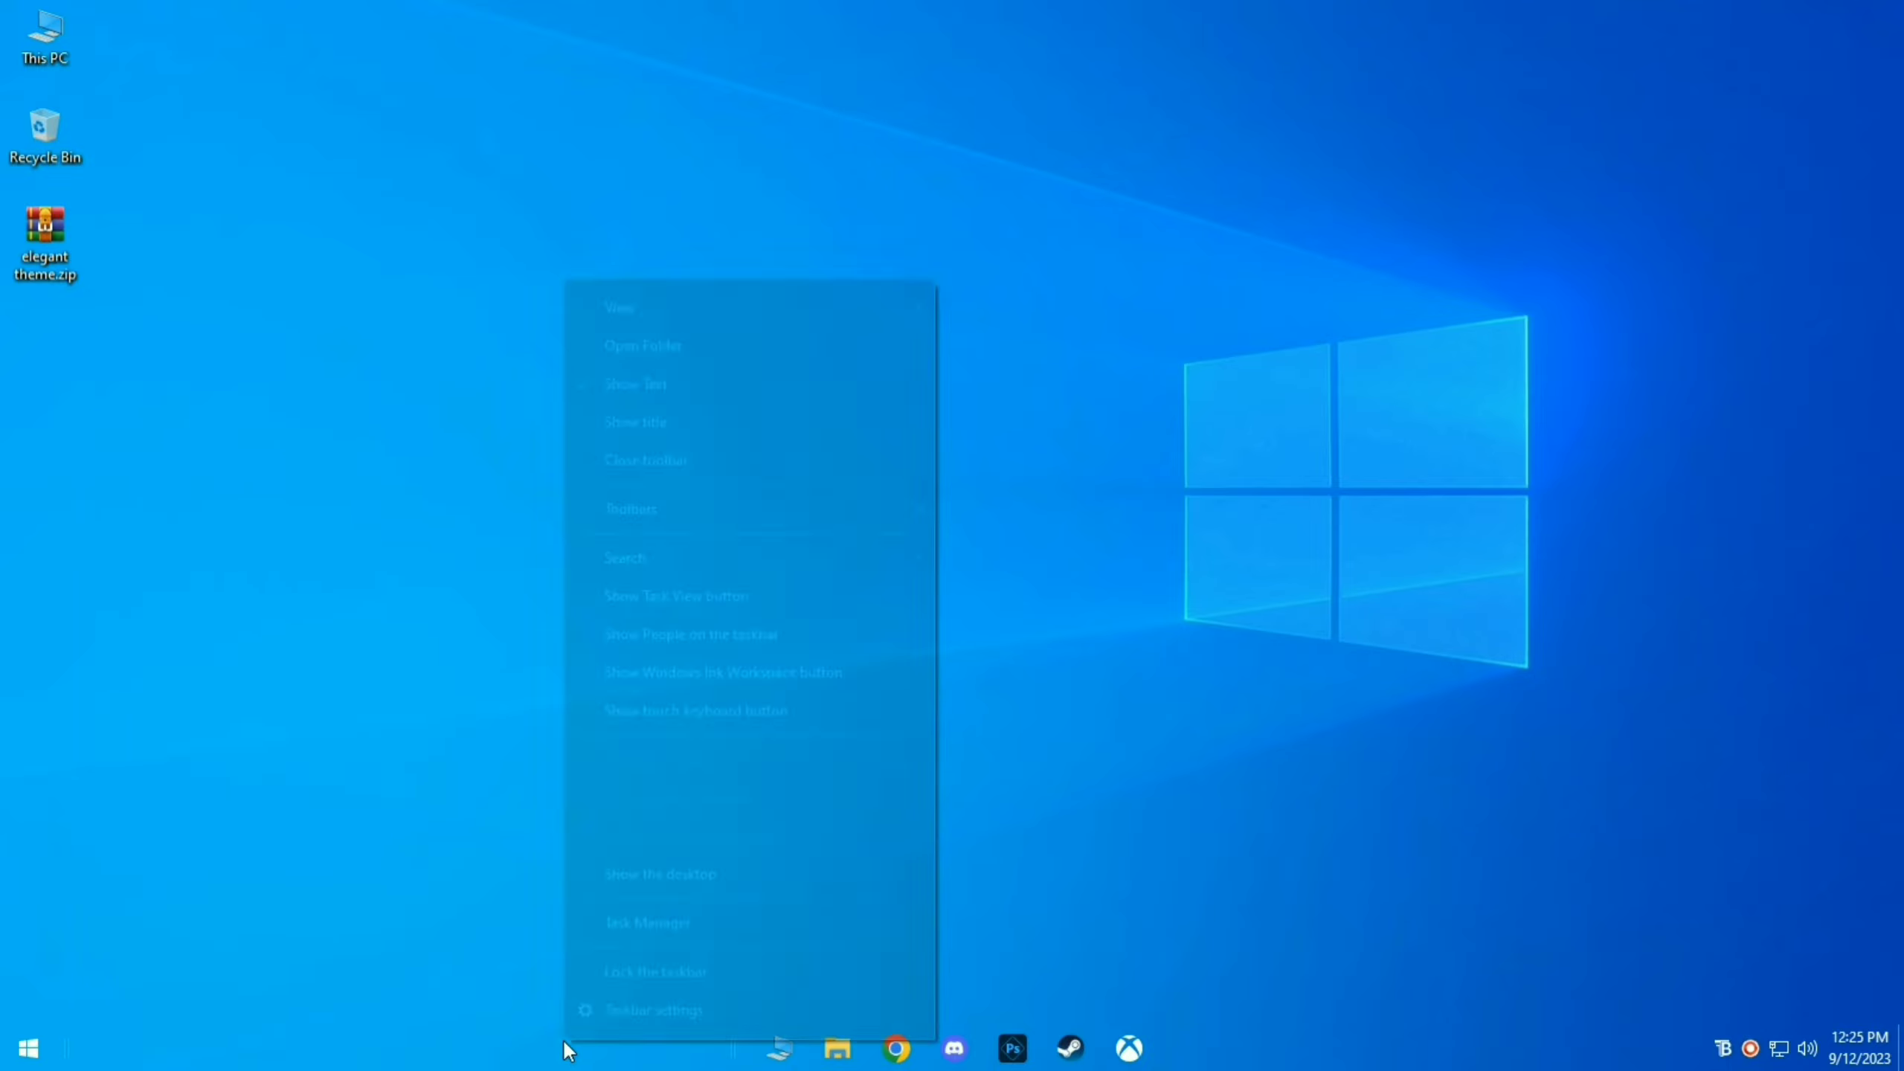
{"action": "left_click", "coordinate": [626, 966]}
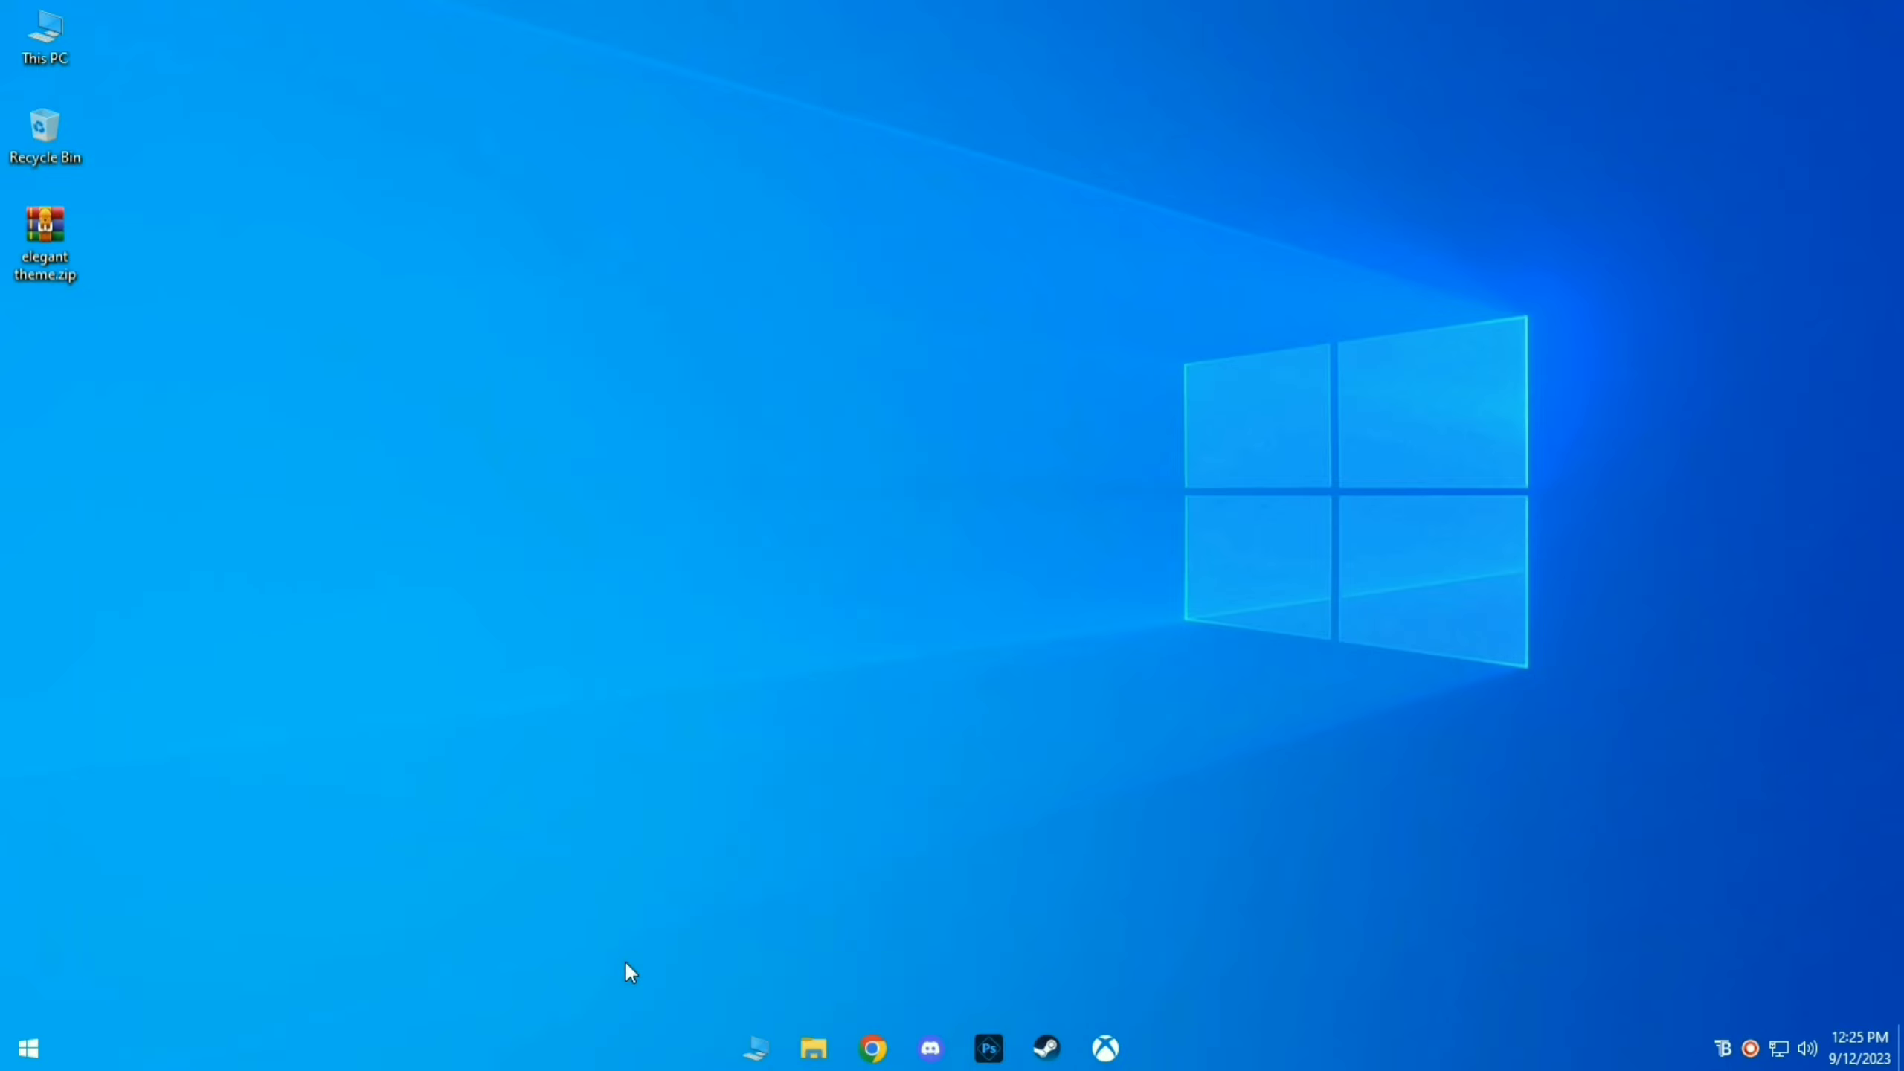
Set TranslucentTB's taskbar appearance for the Desktop state to Clear
{"action": "right_click", "coordinate": [1723, 1048]}
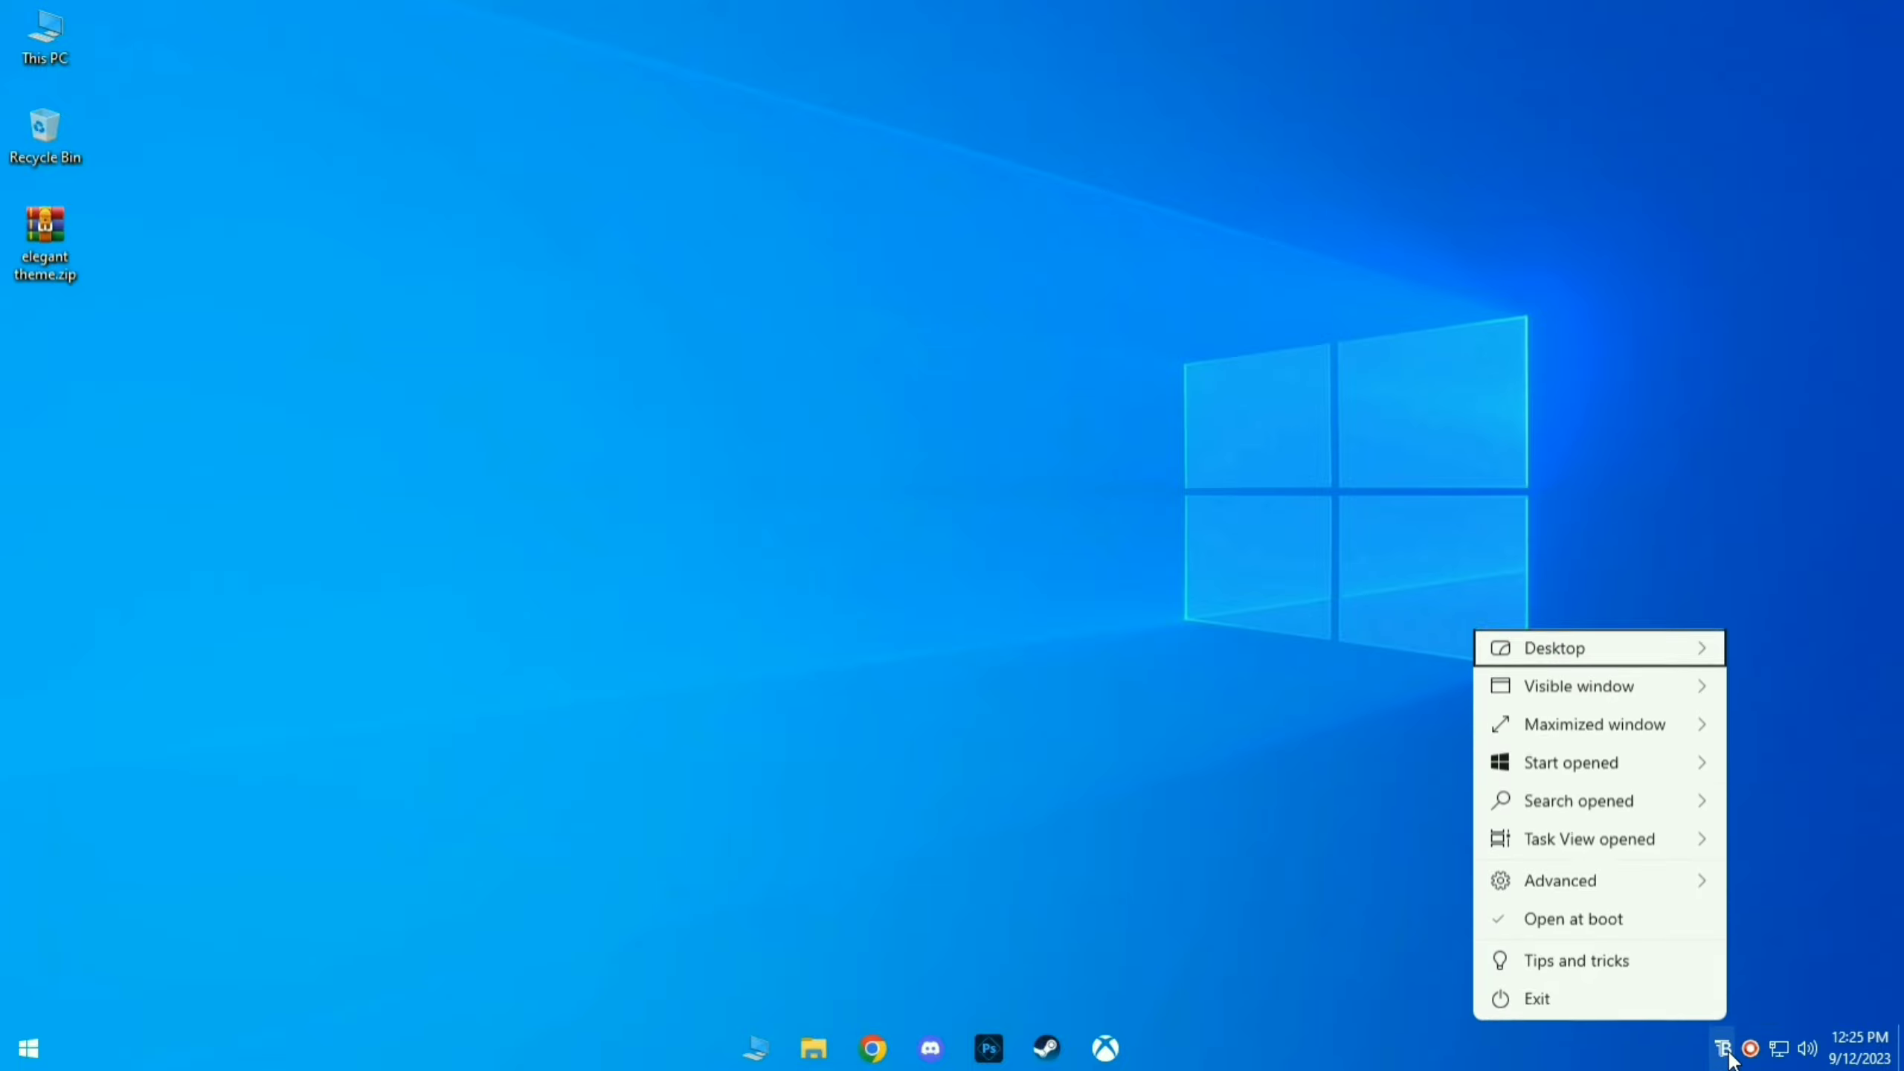
{"action": "mouse_move", "coordinate": [1596, 648]}
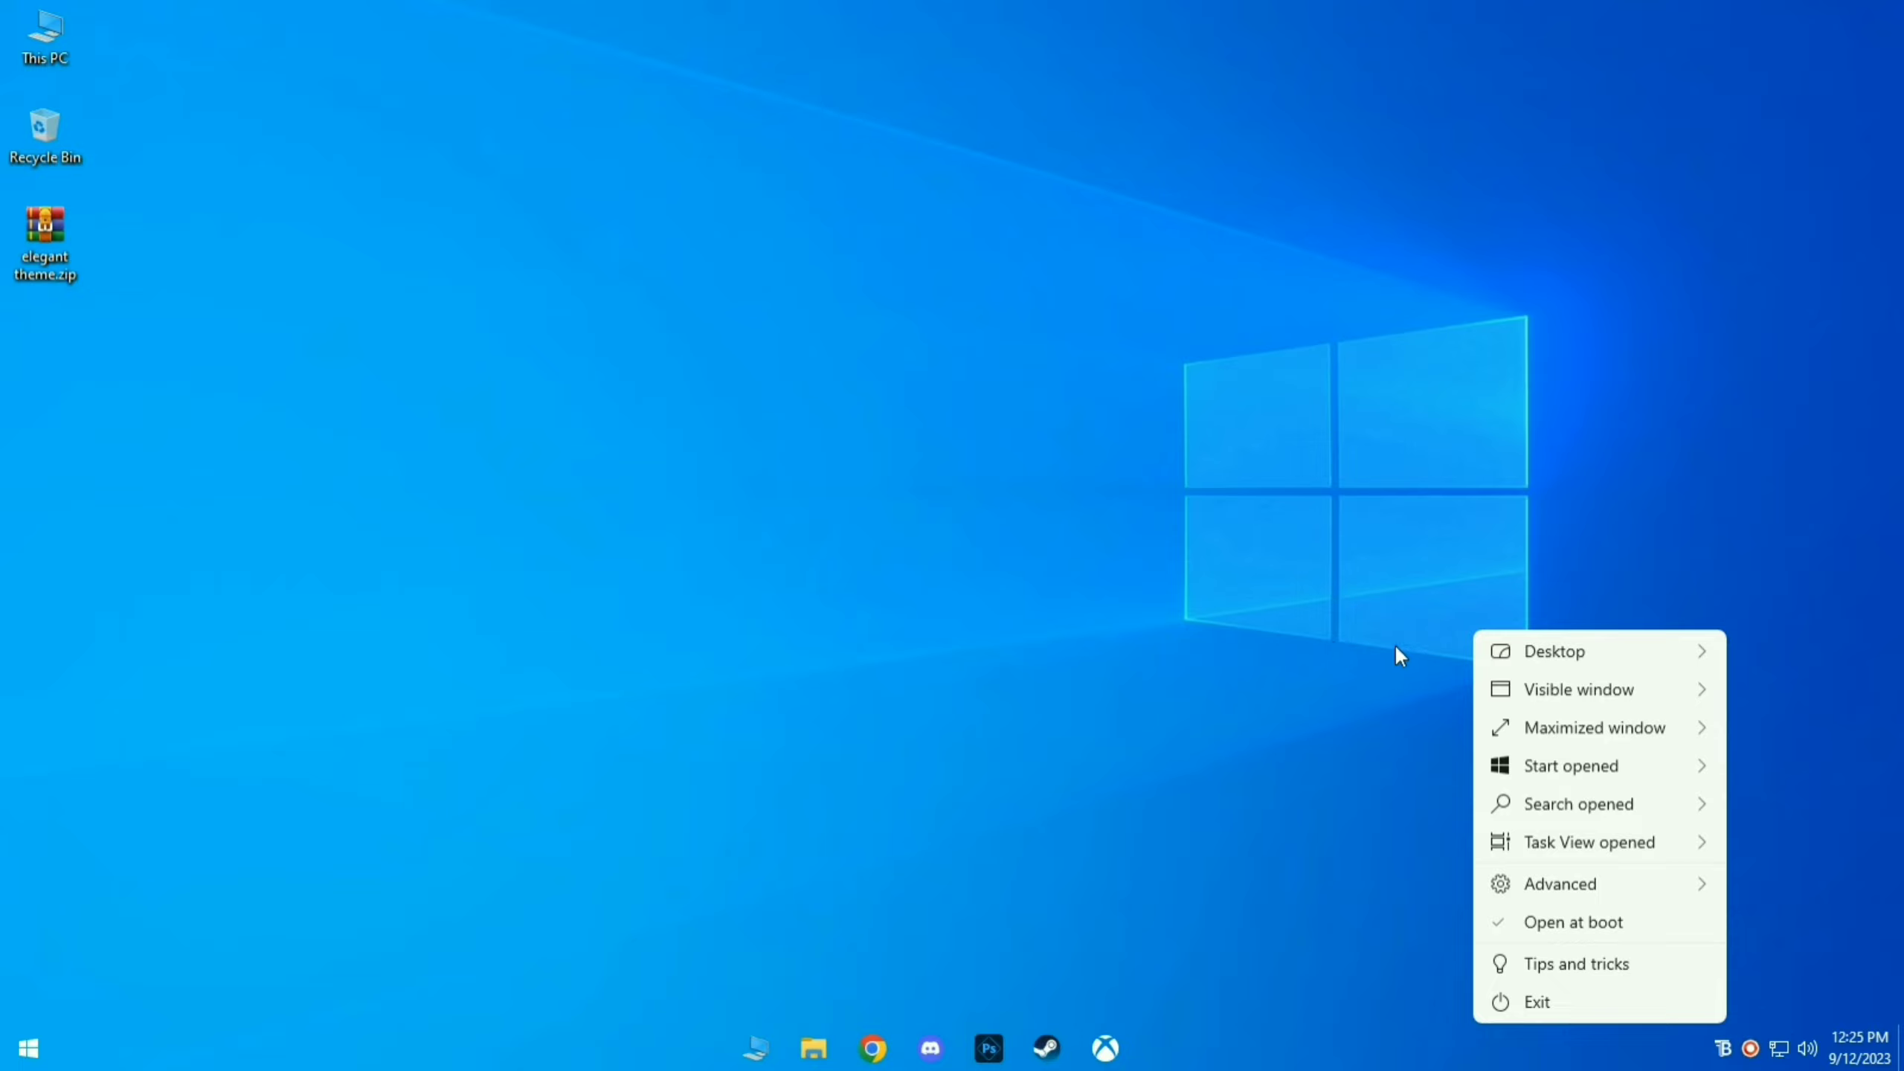
{"action": "mouse_move", "coordinate": [1534, 651]}
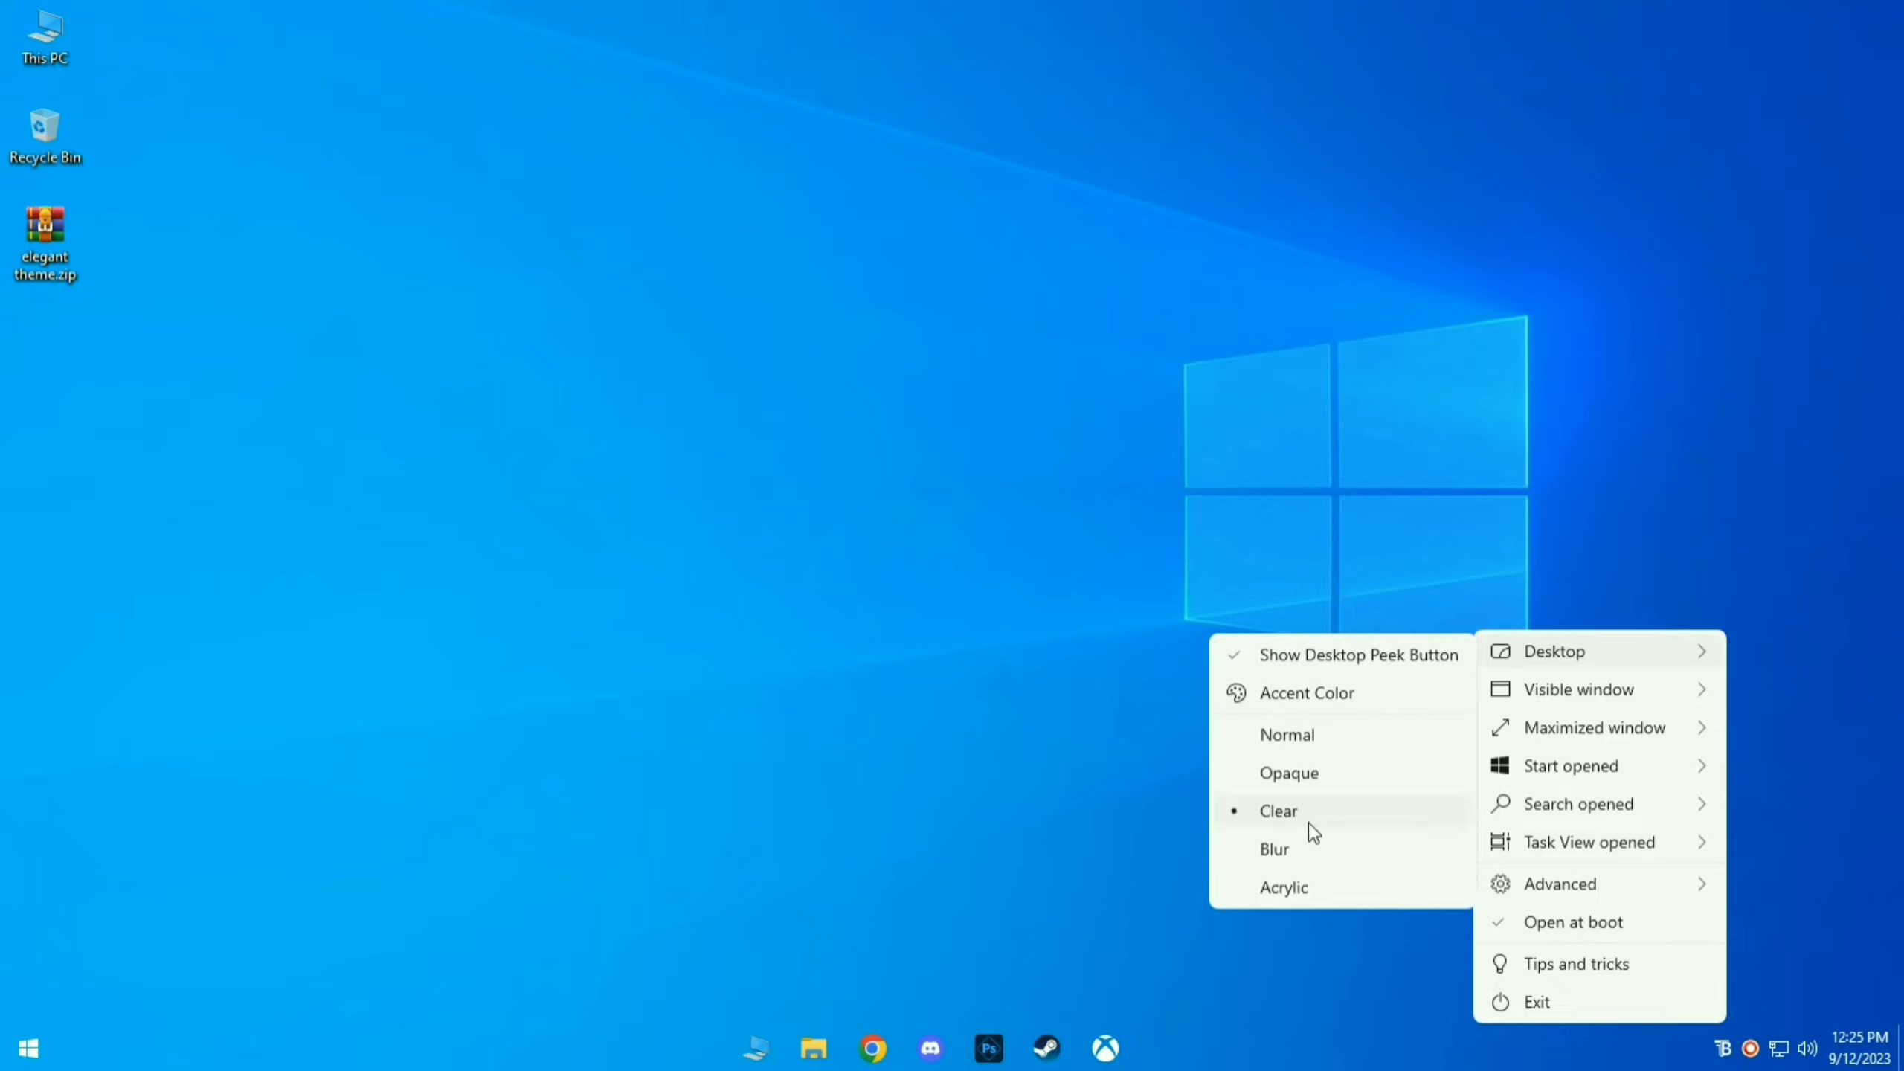
{"action": "left_click", "coordinate": [1350, 814]}
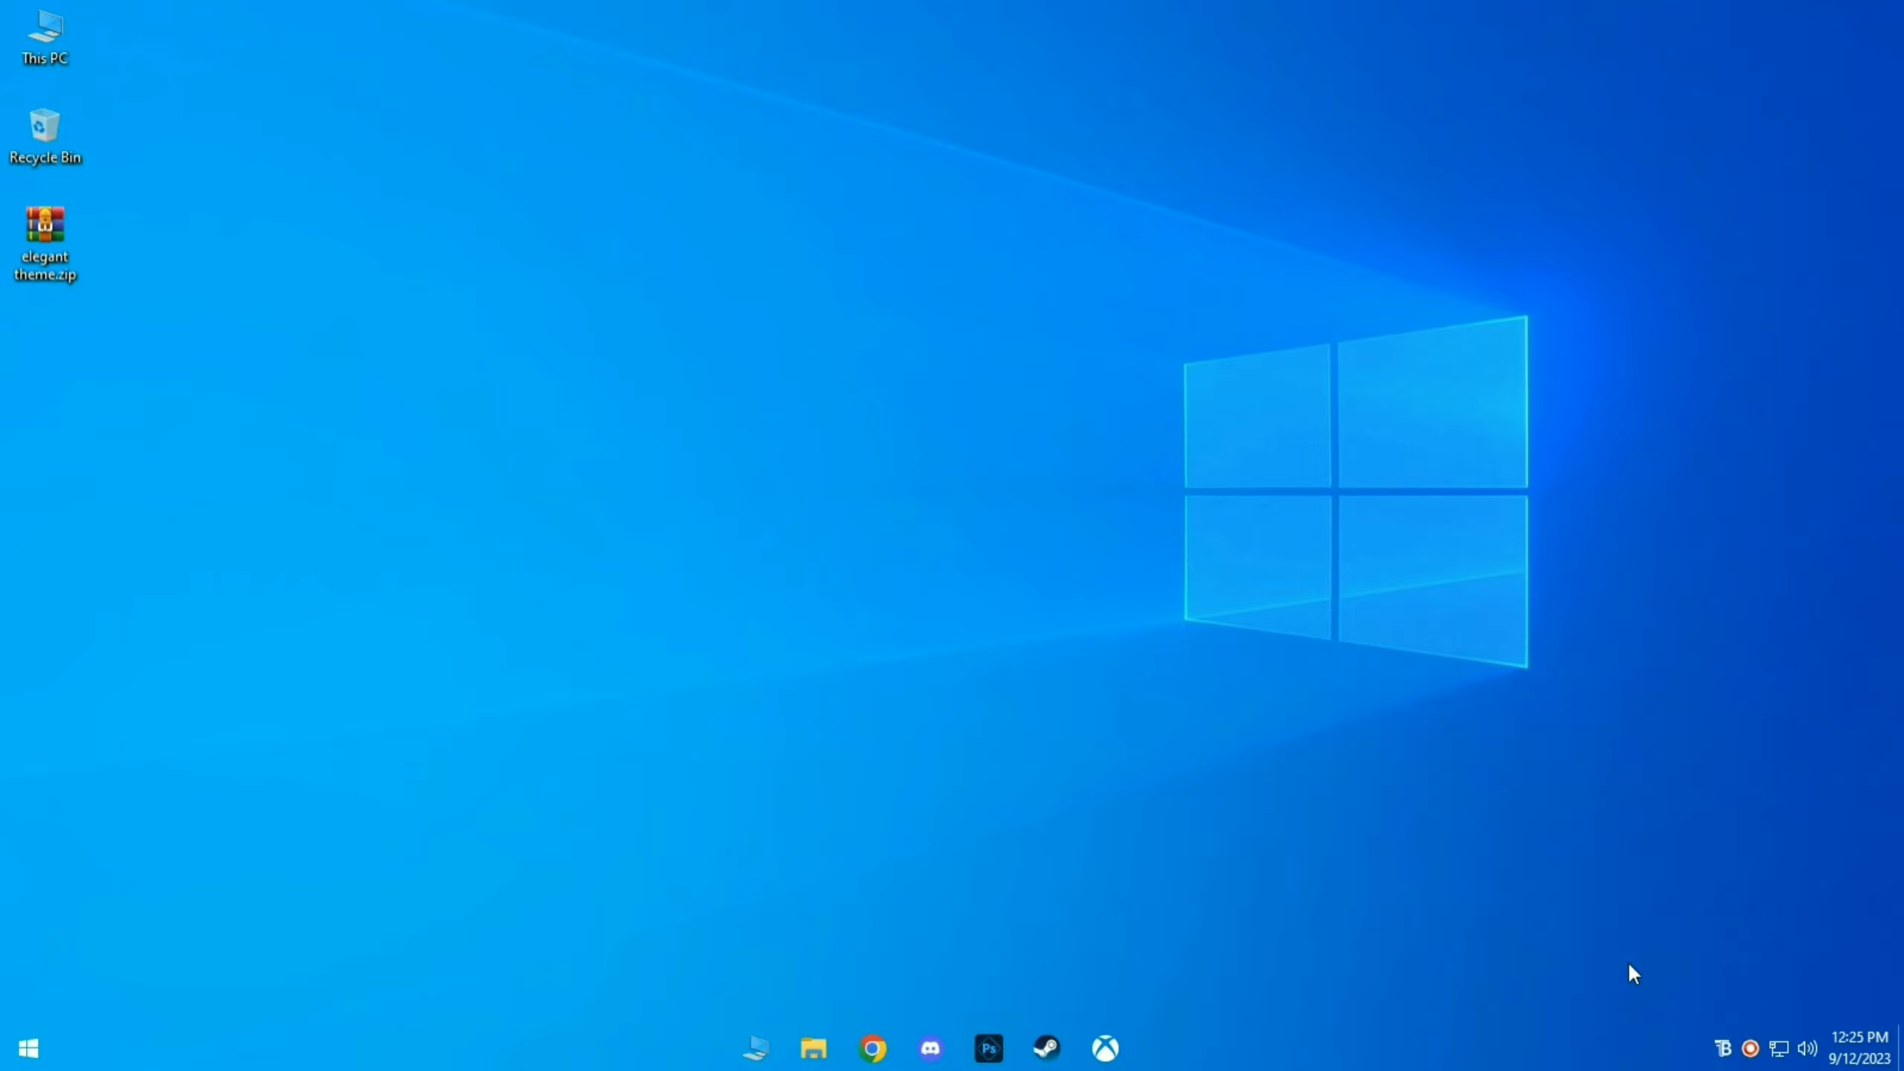
Extract elegant theme.zip into its own folder on the desktop and open the inner elegant theme folder
{"action": "right_click", "coordinate": [39, 229]}
{"action": "left_click", "coordinate": [158, 327]}
{"action": "right_click", "coordinate": [46, 343]}
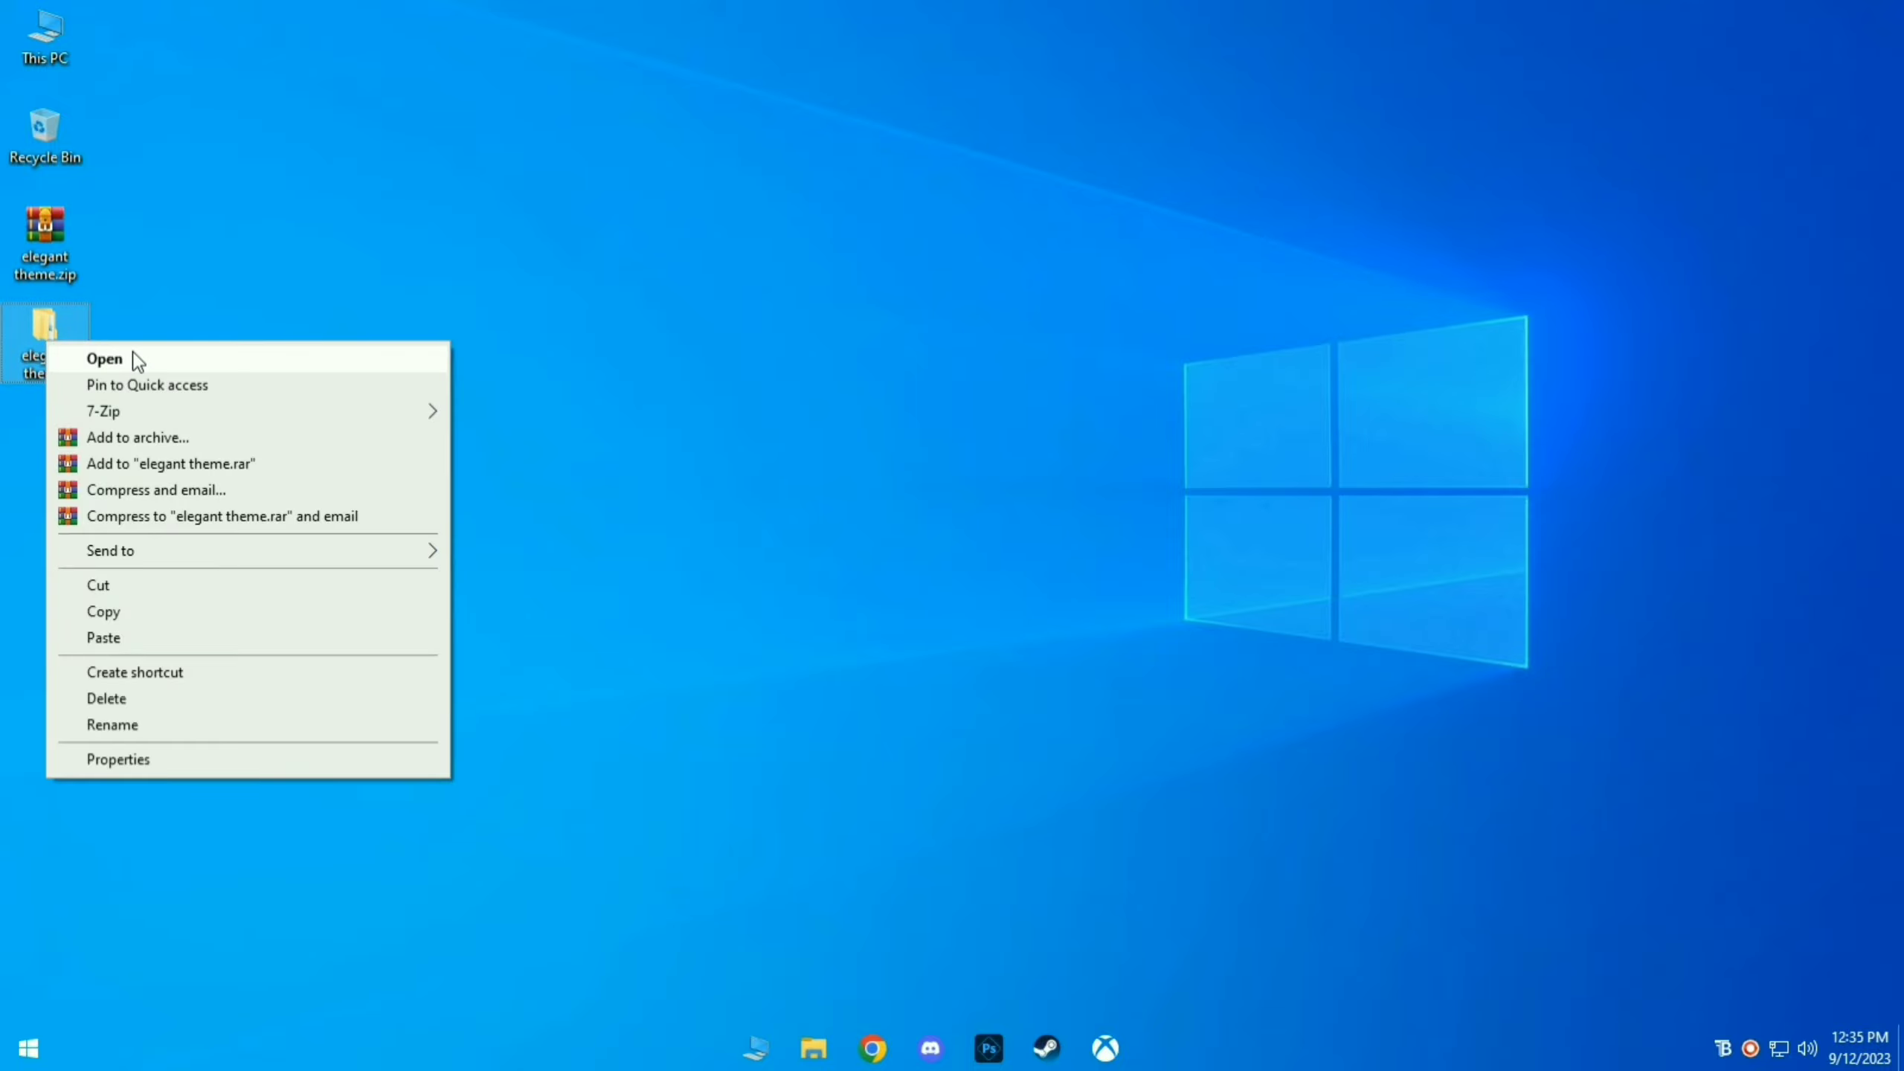
{"action": "left_click", "coordinate": [138, 359]}
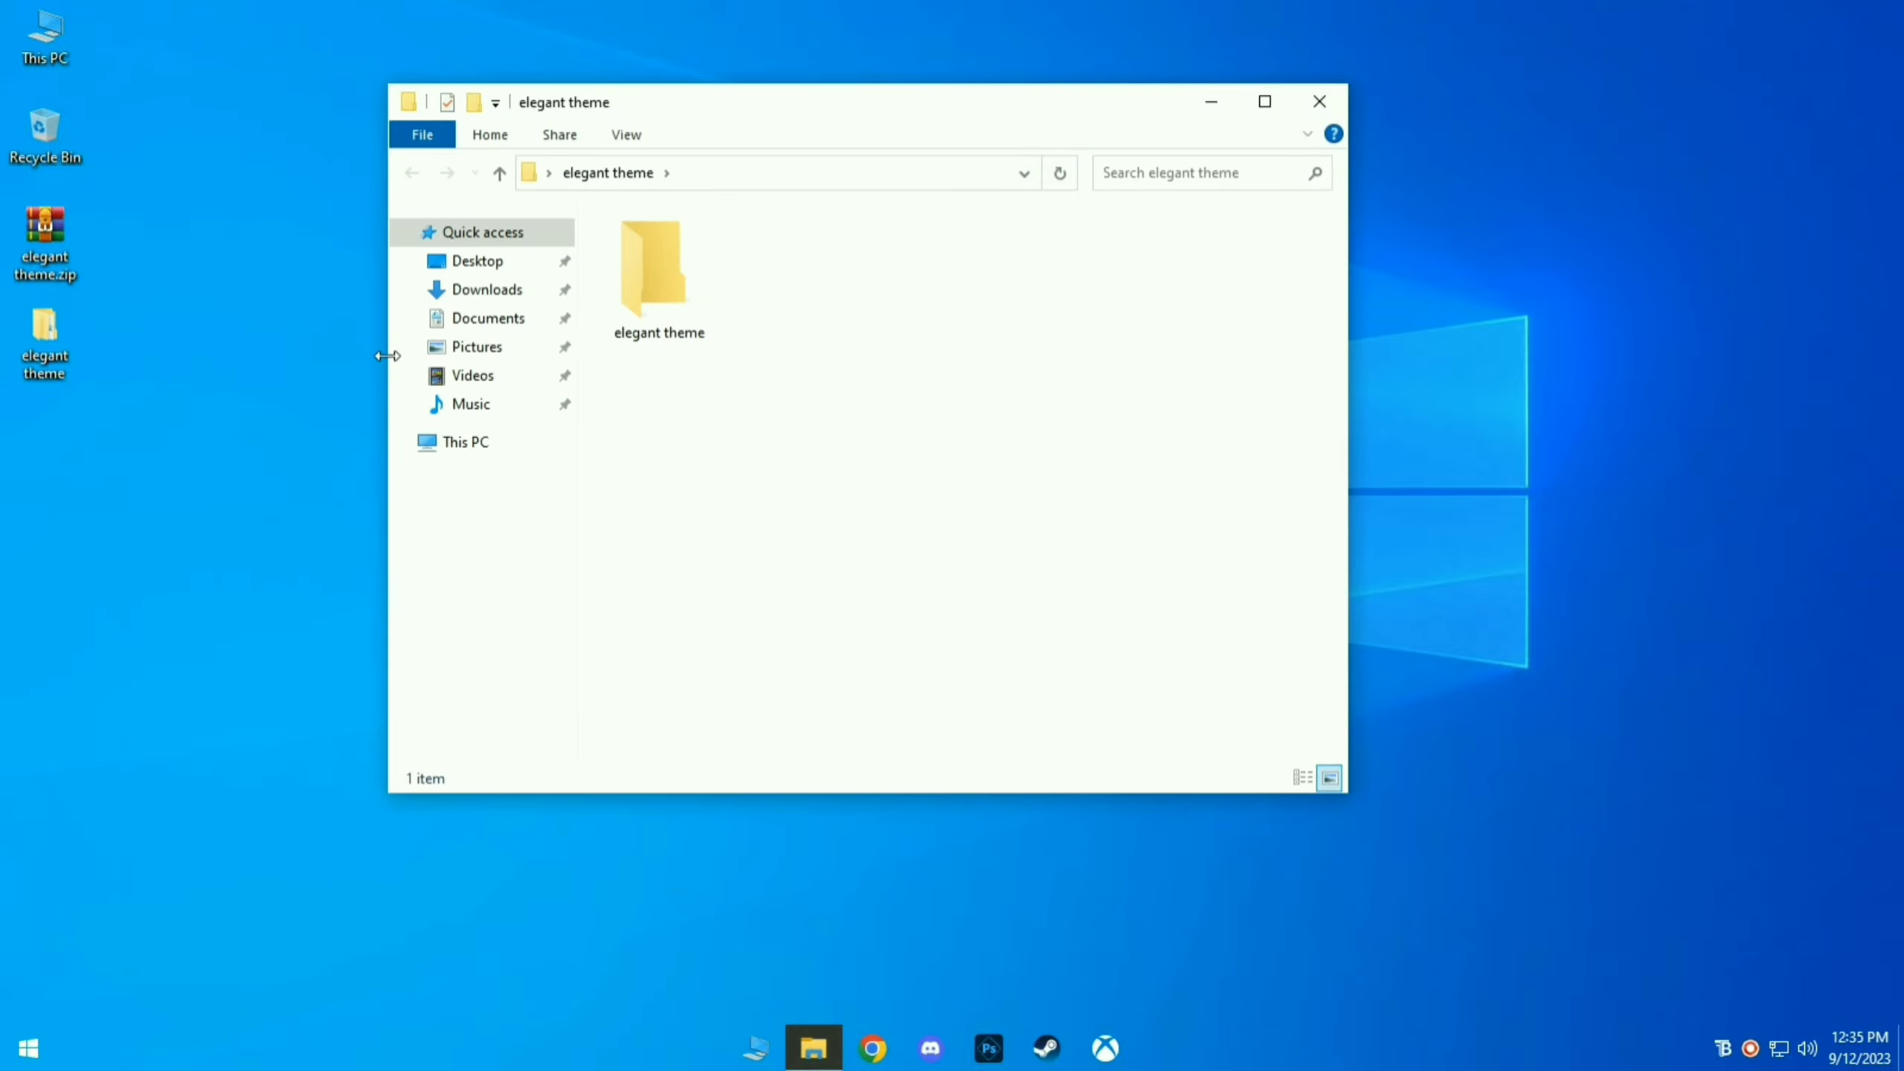
{"action": "double_click", "coordinate": [697, 306]}
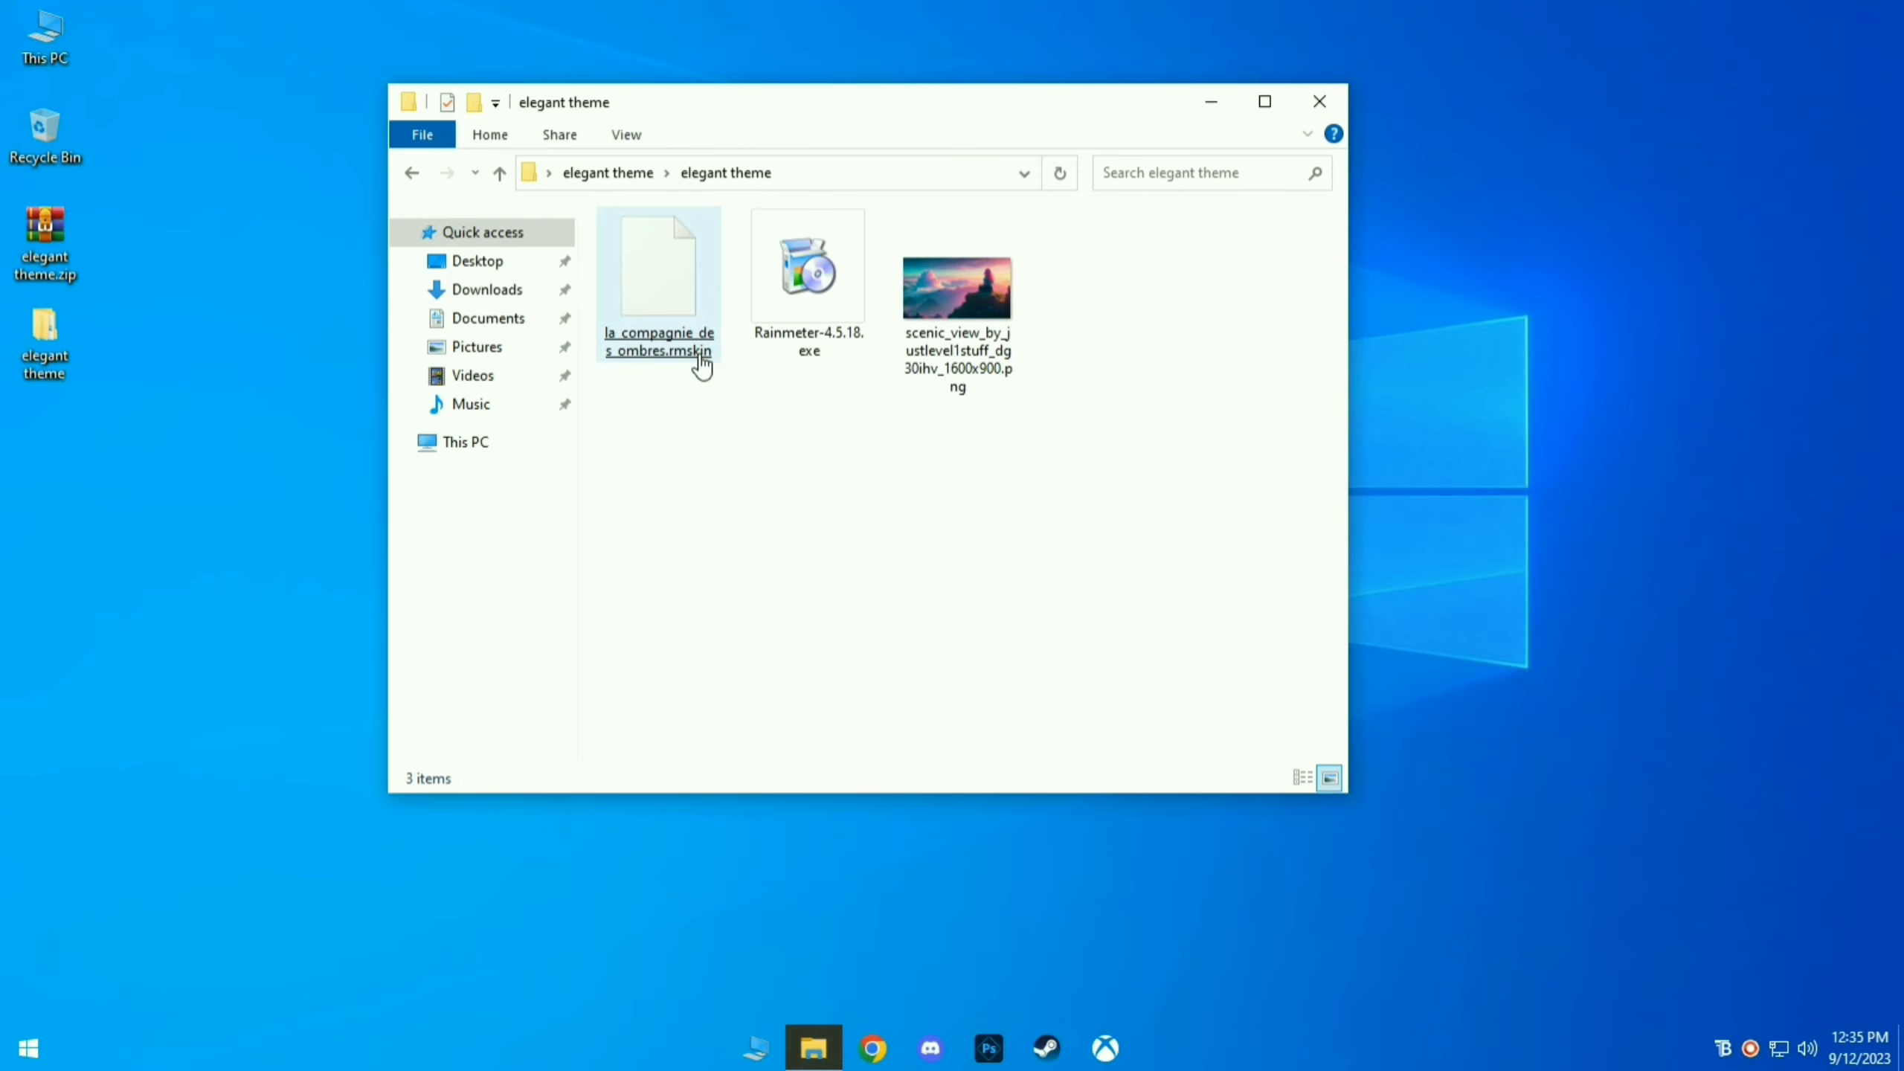
Install Rainmeter 4.5.18 as administrator in English using the standard installation with the default options, and run it on completion
{"action": "left_click", "coordinate": [833, 322]}
{"action": "right_click", "coordinate": [834, 323]}
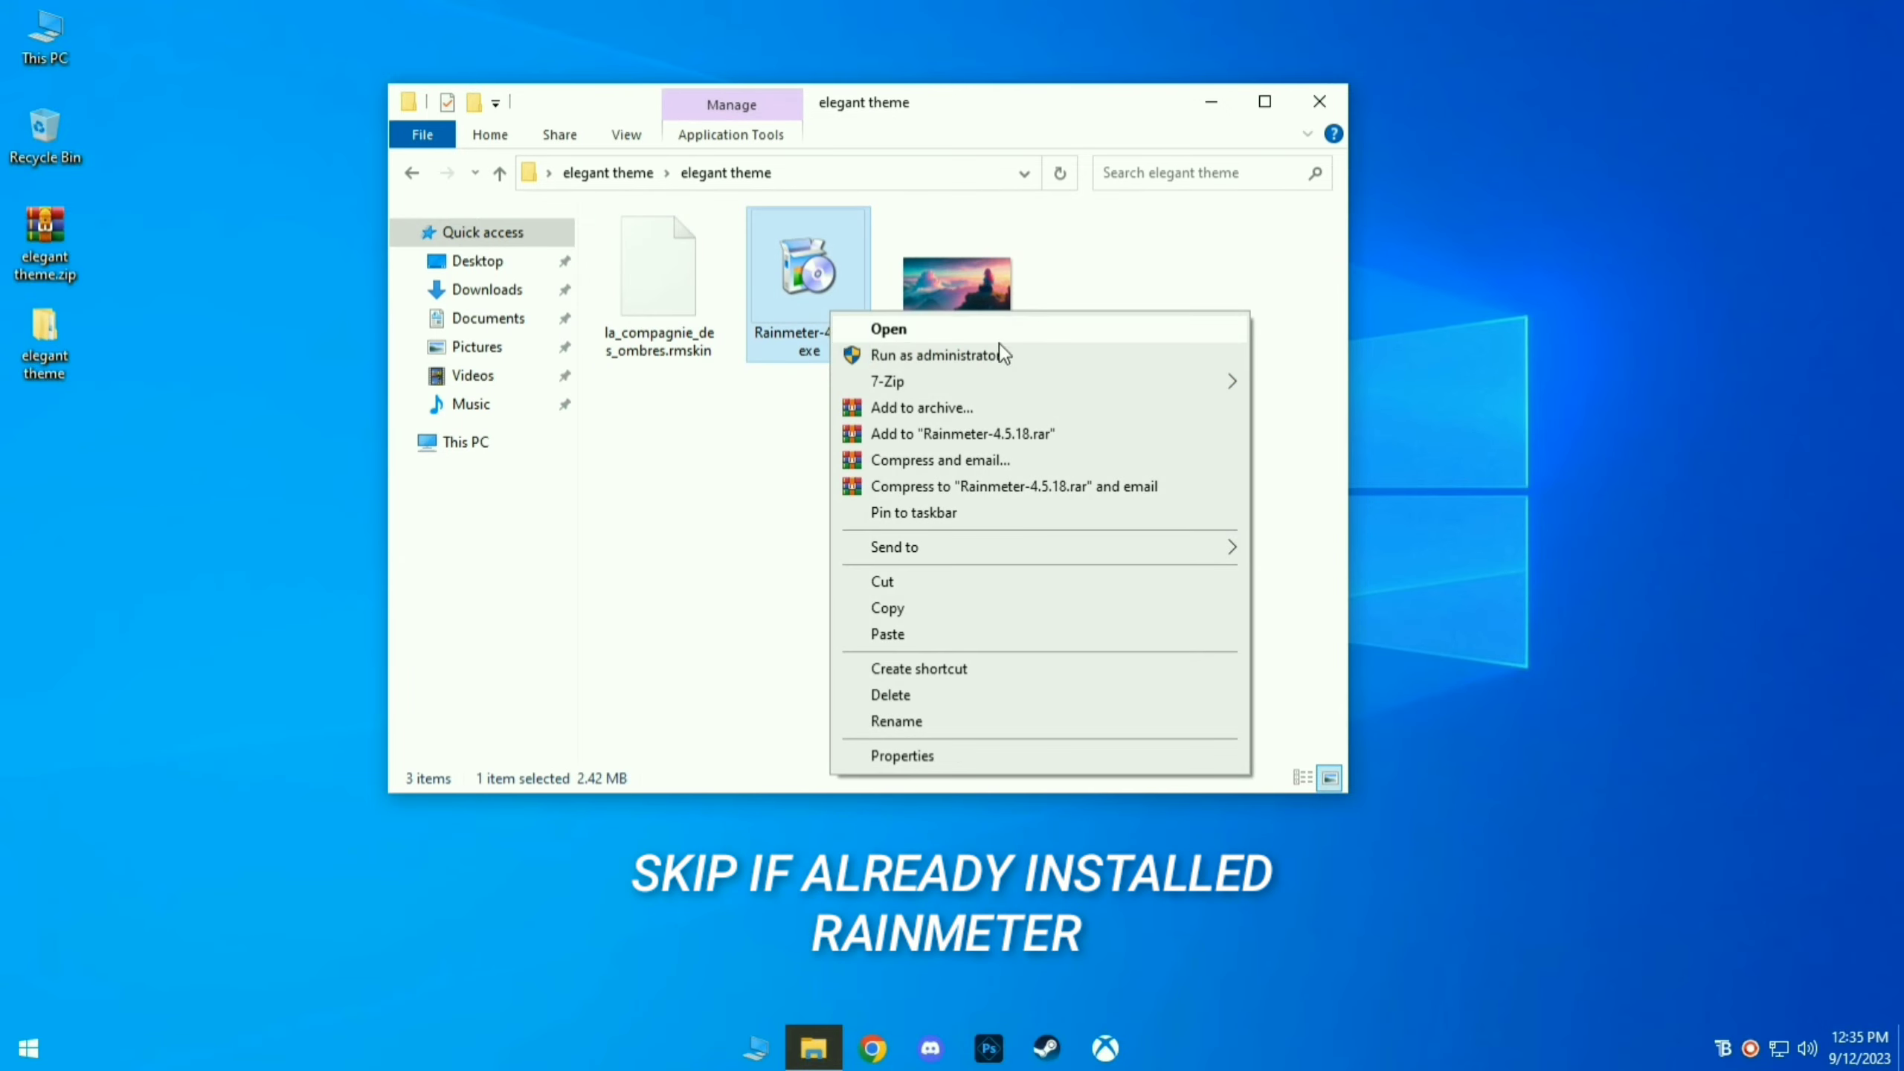
{"action": "left_click", "coordinate": [1139, 355]}
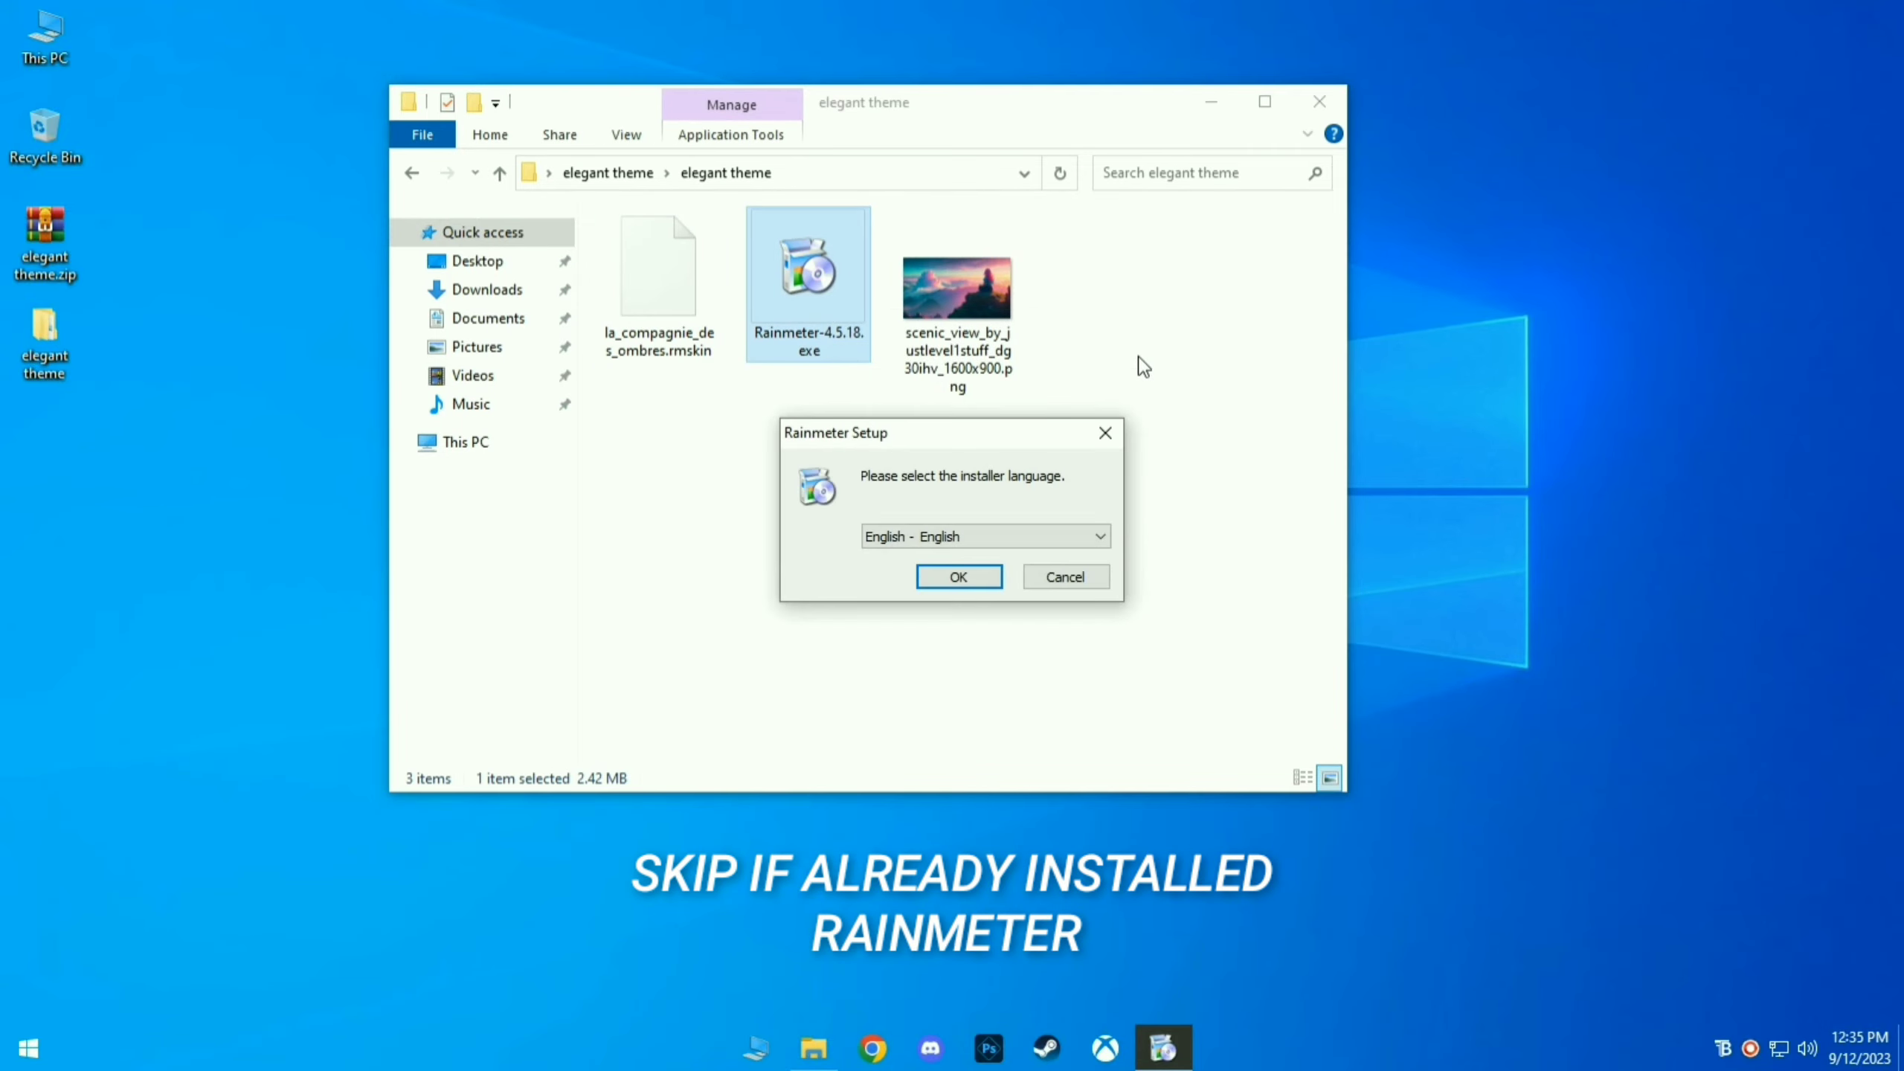
{"action": "left_click", "coordinate": [984, 581]}
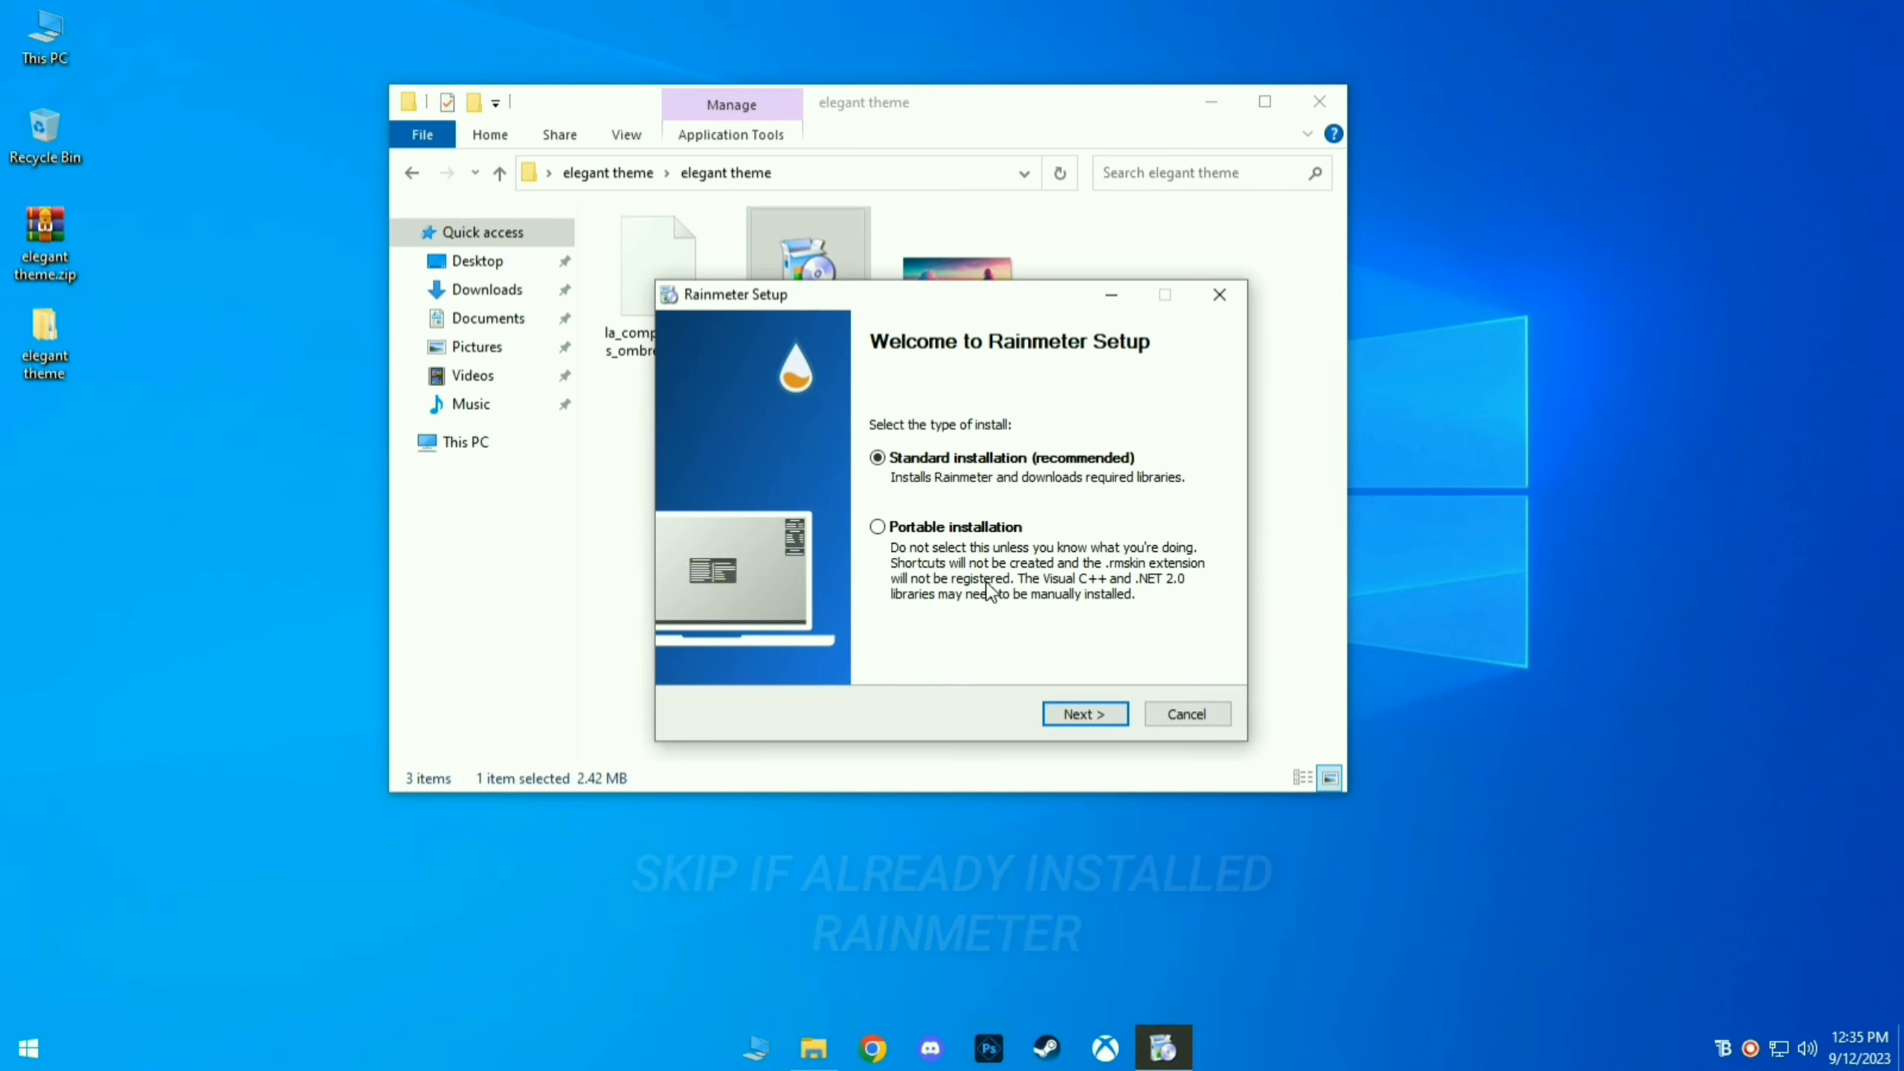
{"action": "left_click", "coordinate": [1084, 714]}
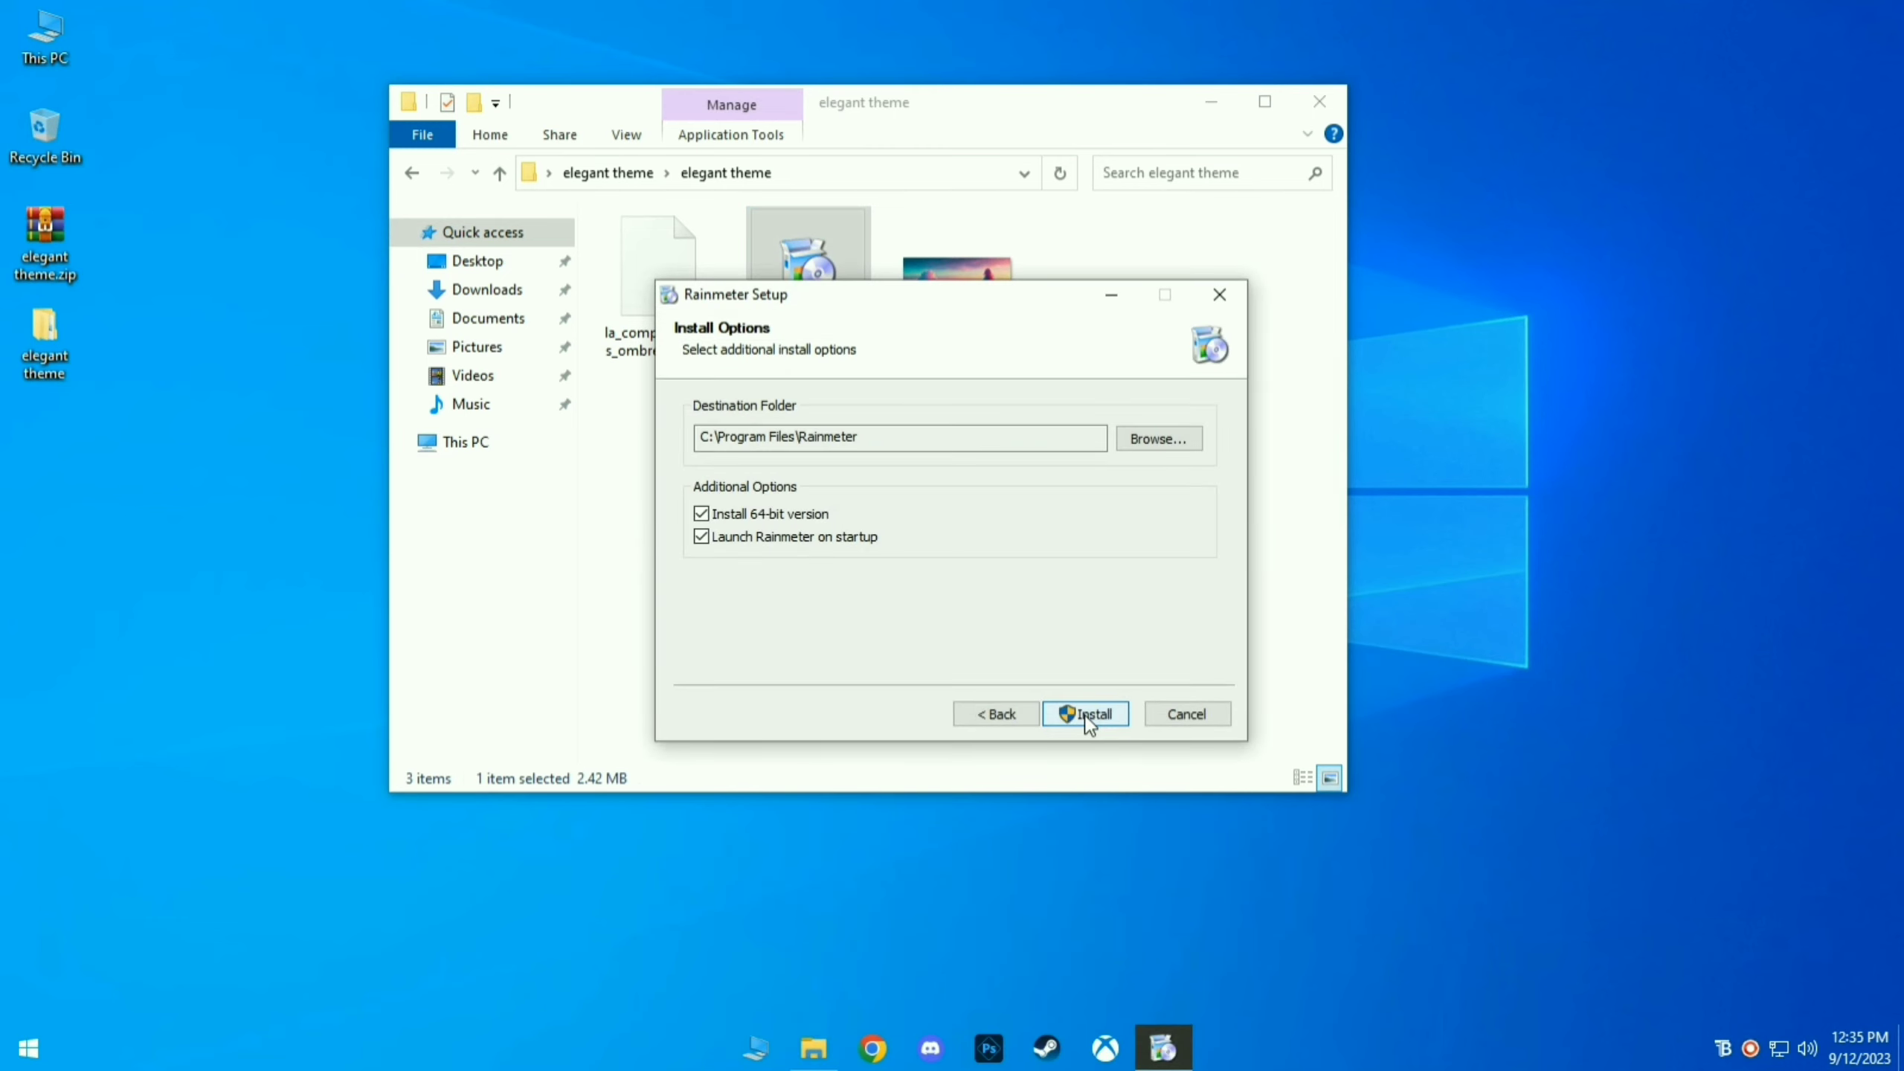
{"action": "left_click", "coordinate": [1084, 714]}
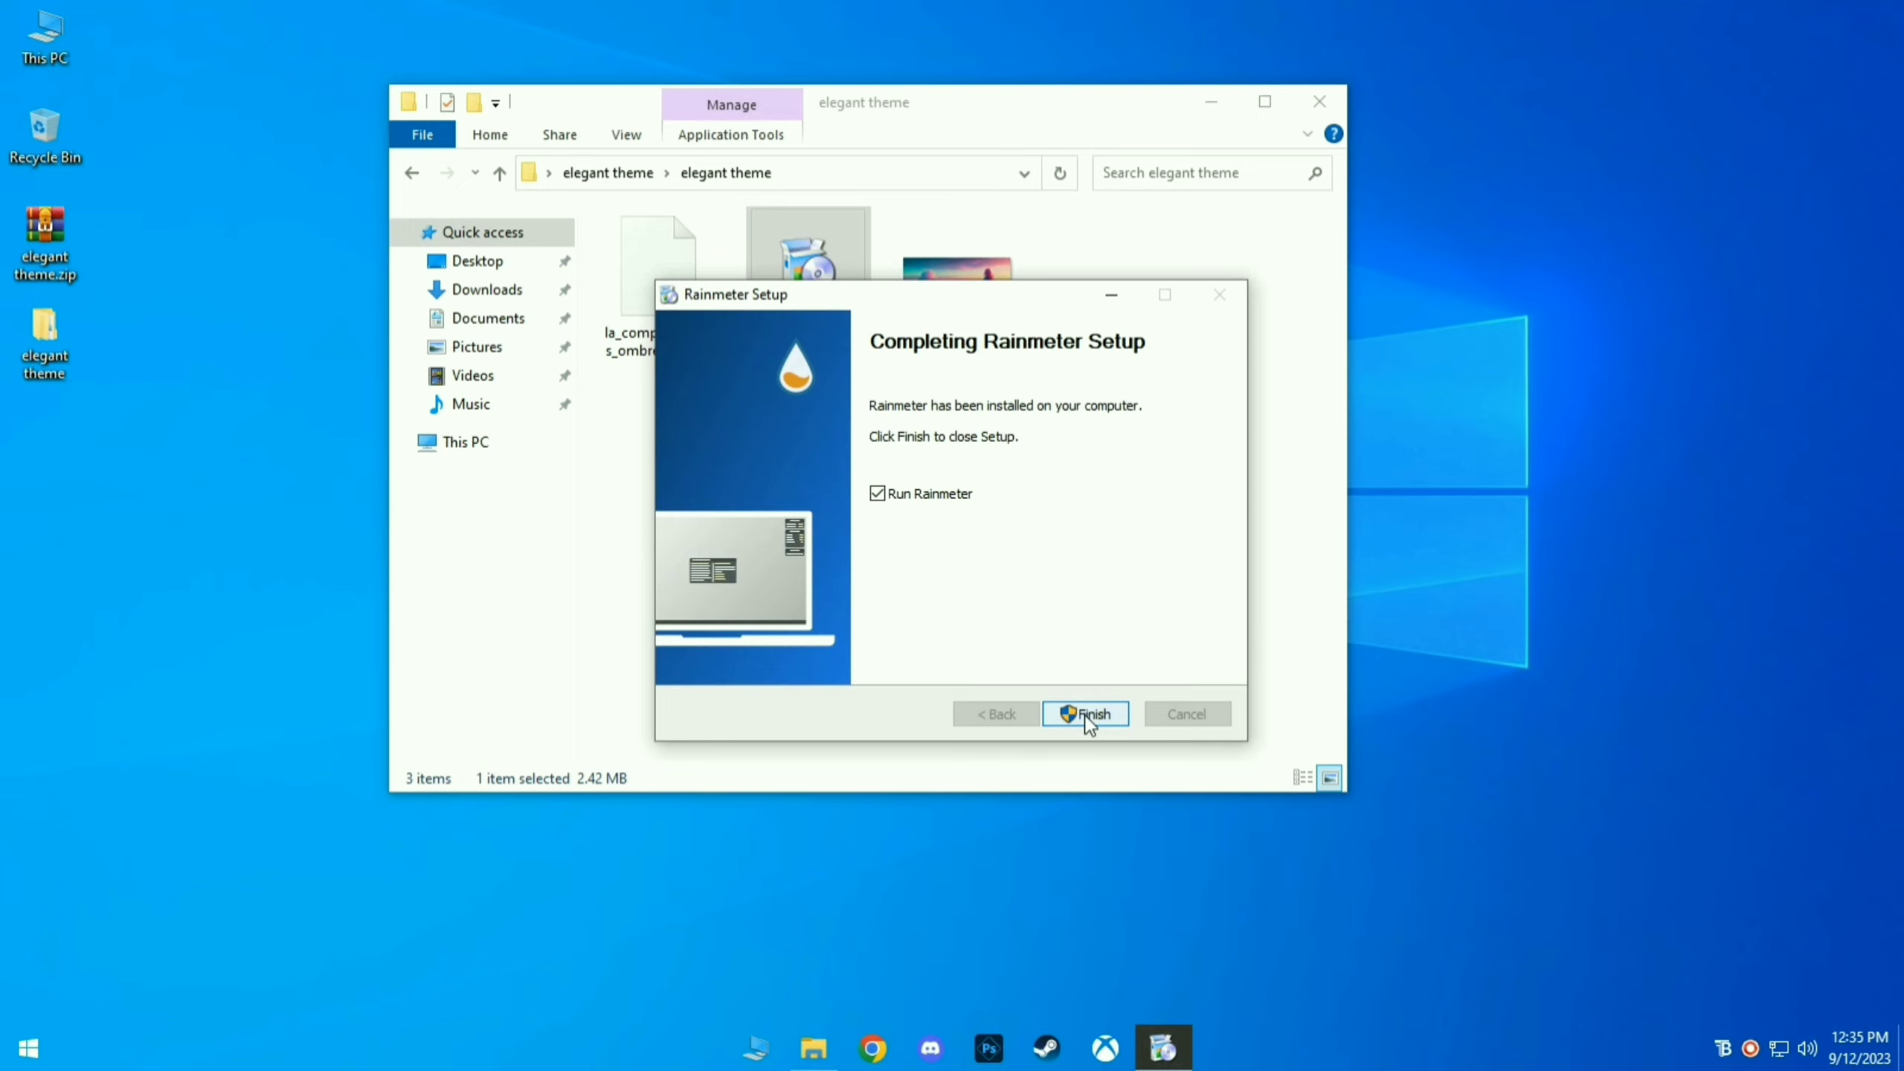
{"action": "left_click", "coordinate": [1085, 716]}
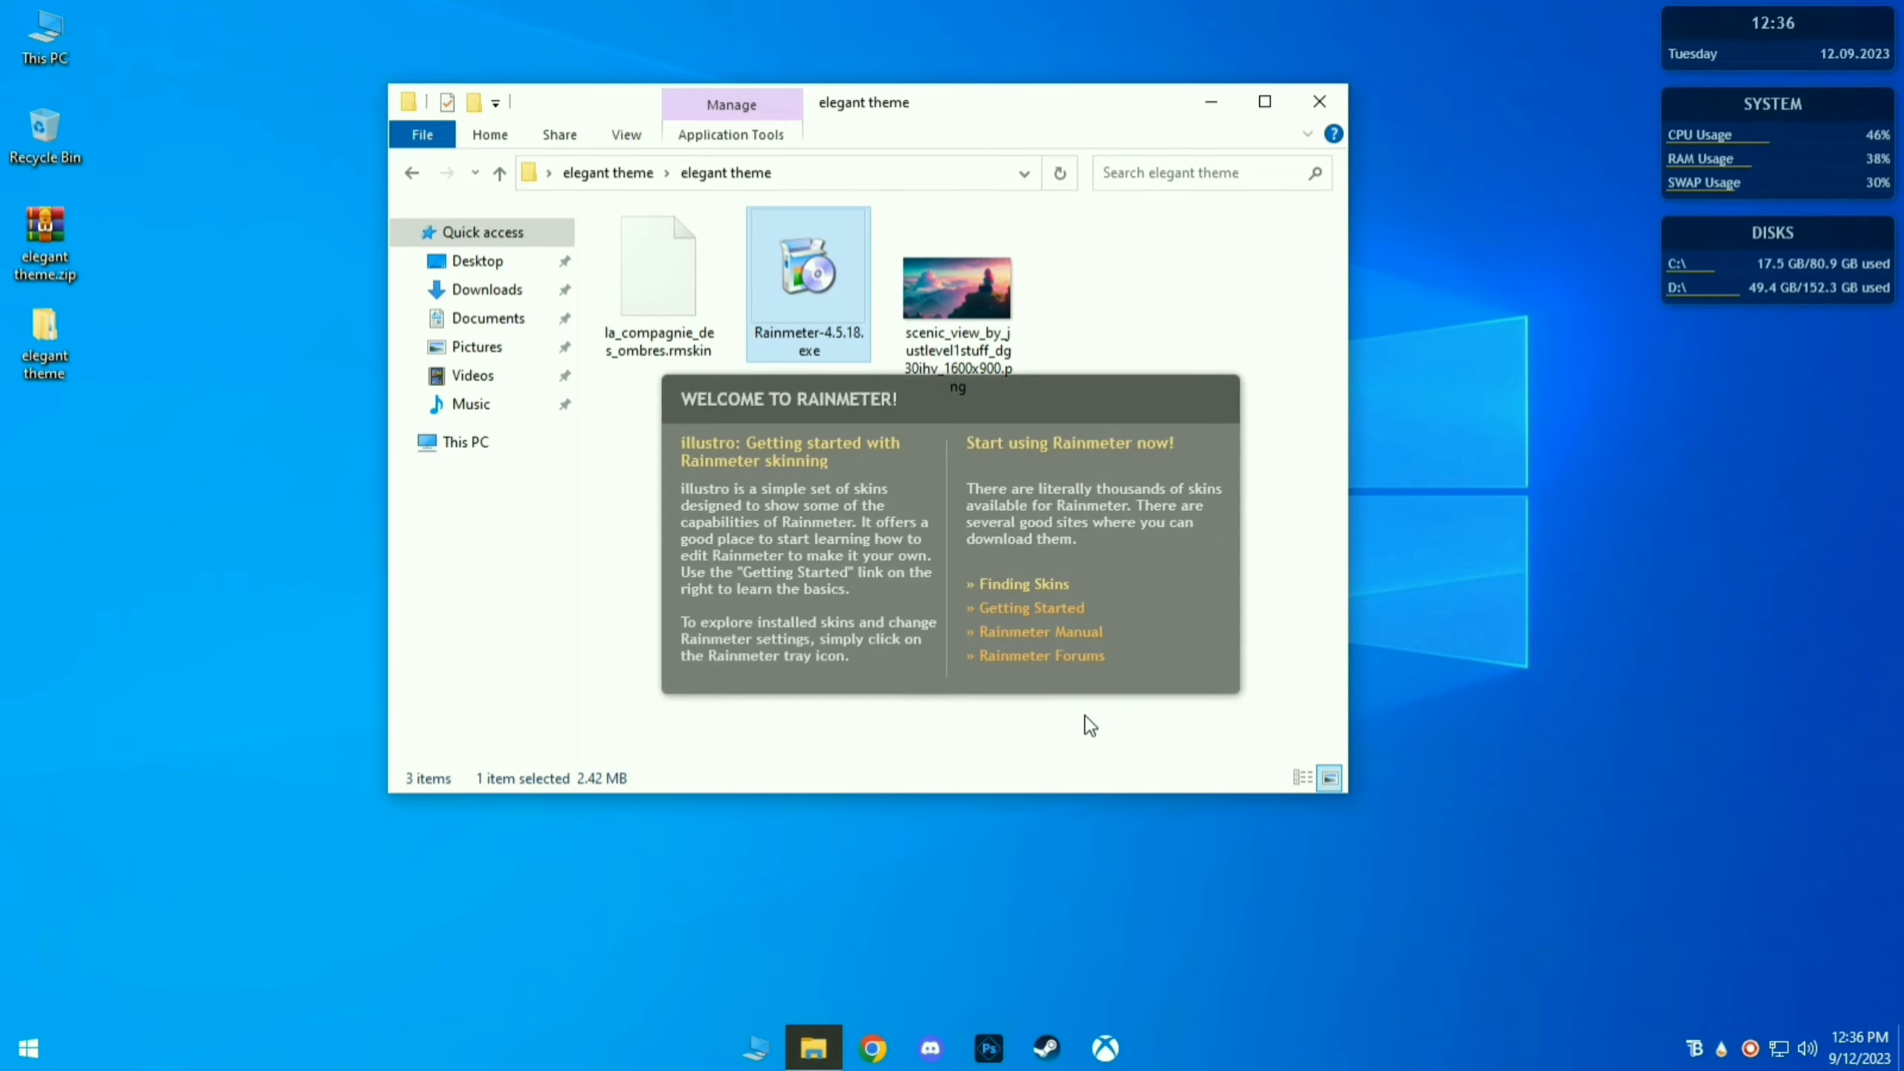
Unload Rainmeter's default illustro Welcome, Disks and System skins from the desktop
{"action": "right_click", "coordinate": [1079, 385]}
{"action": "left_click", "coordinate": [1139, 651]}
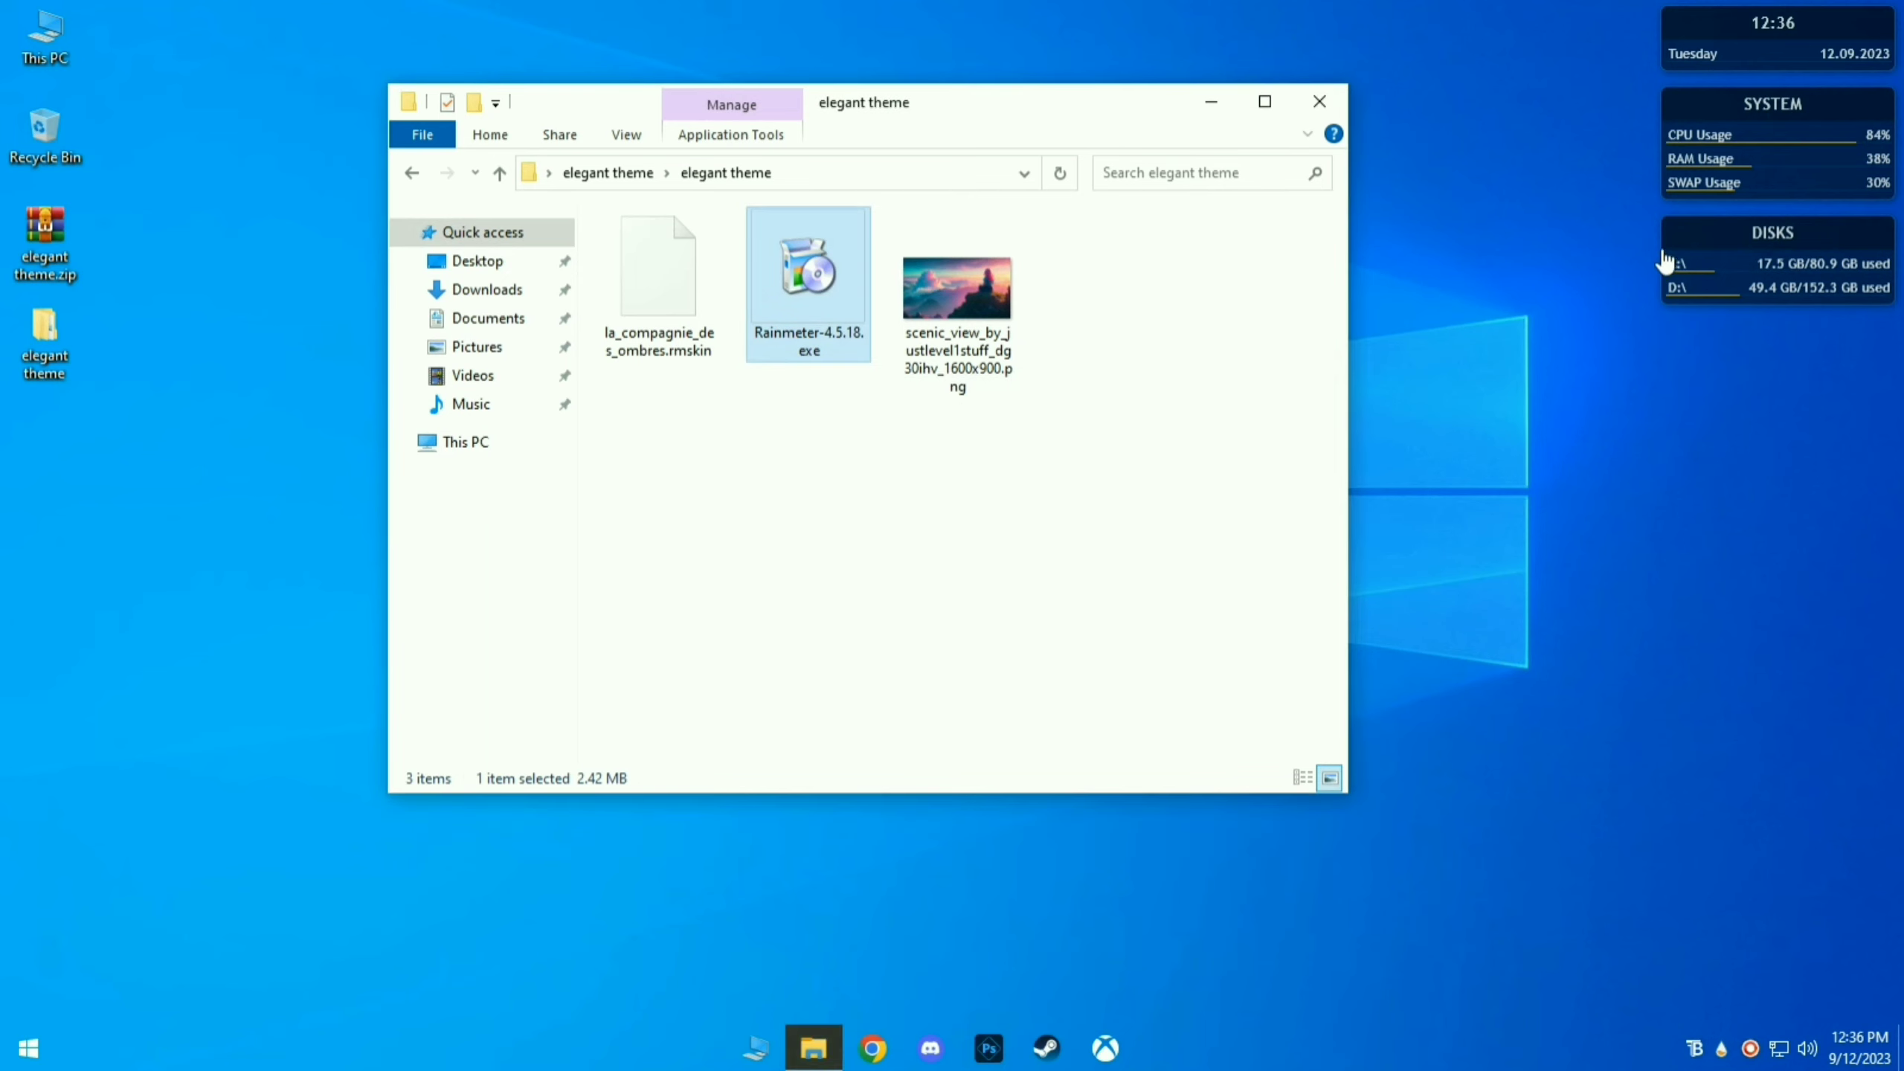
{"action": "right_click", "coordinate": [1683, 239]}
{"action": "left_click", "coordinate": [1717, 511]}
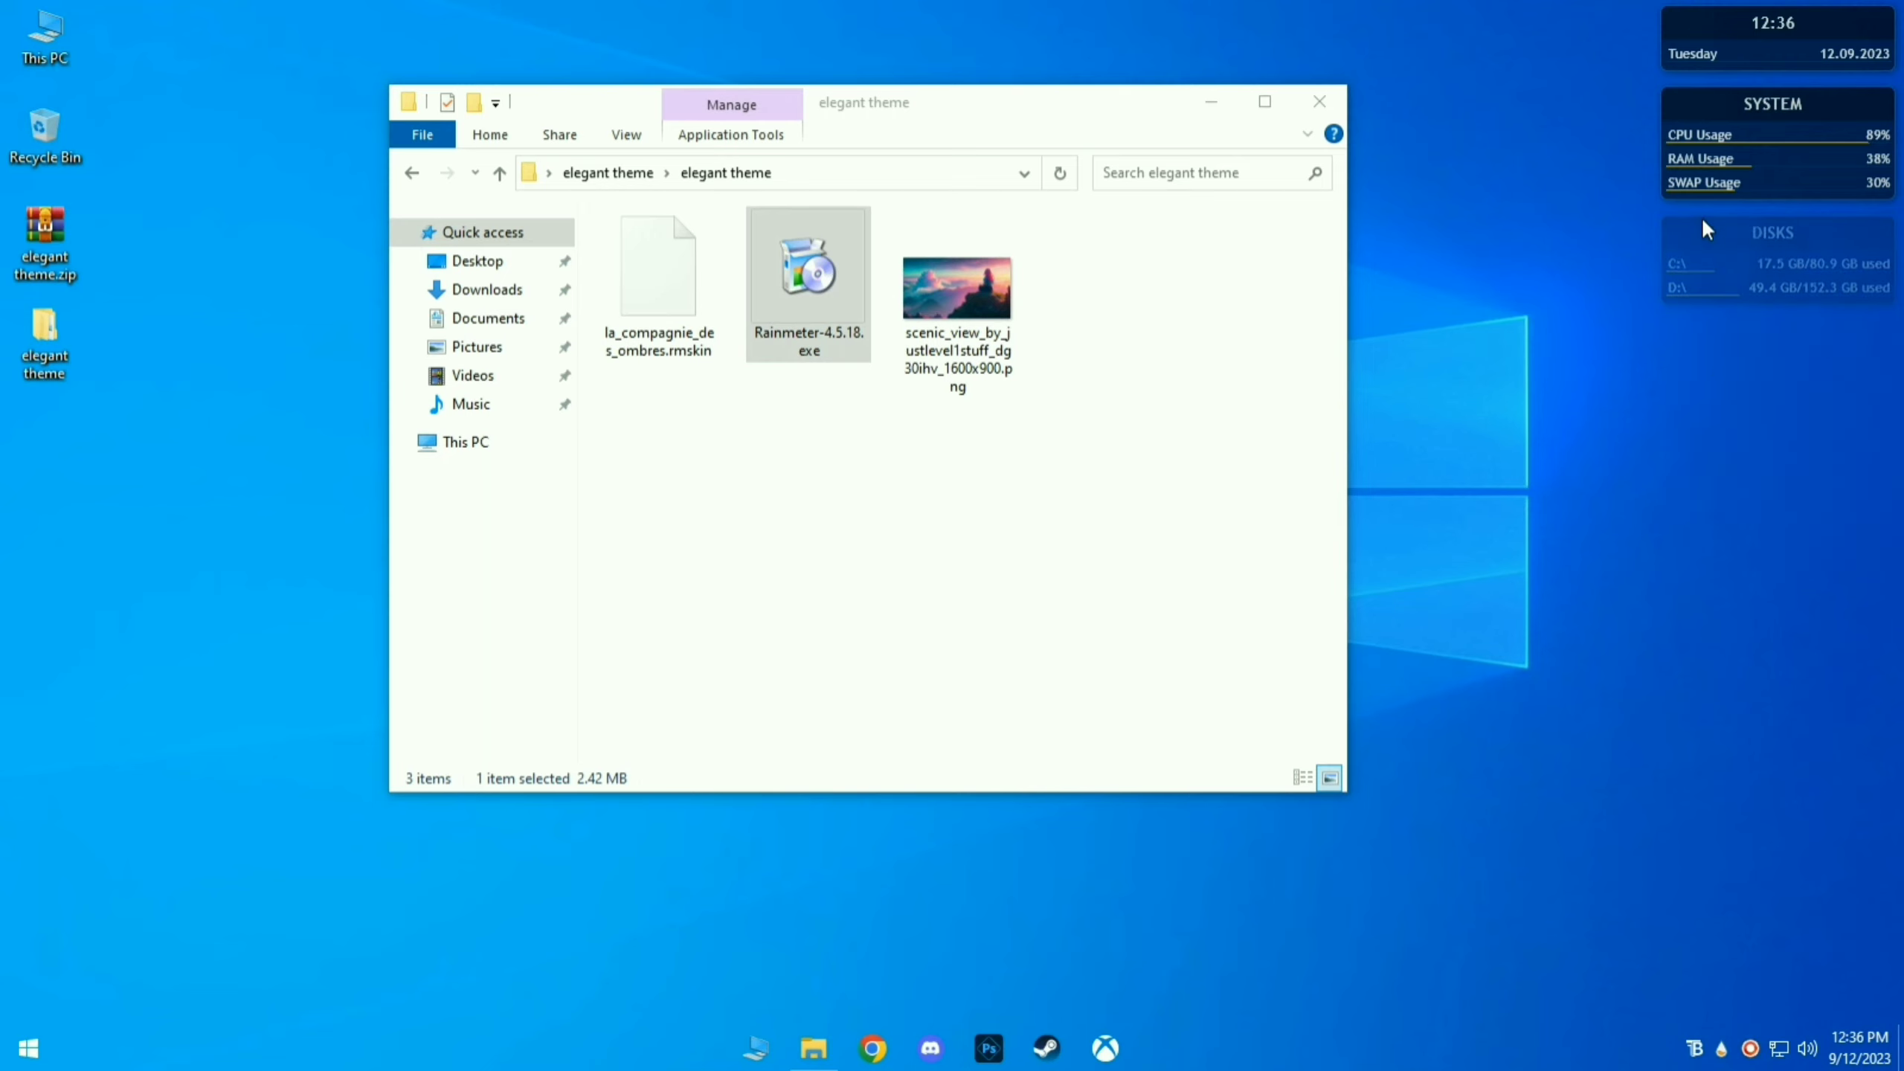
{"action": "right_click", "coordinate": [1740, 154]}
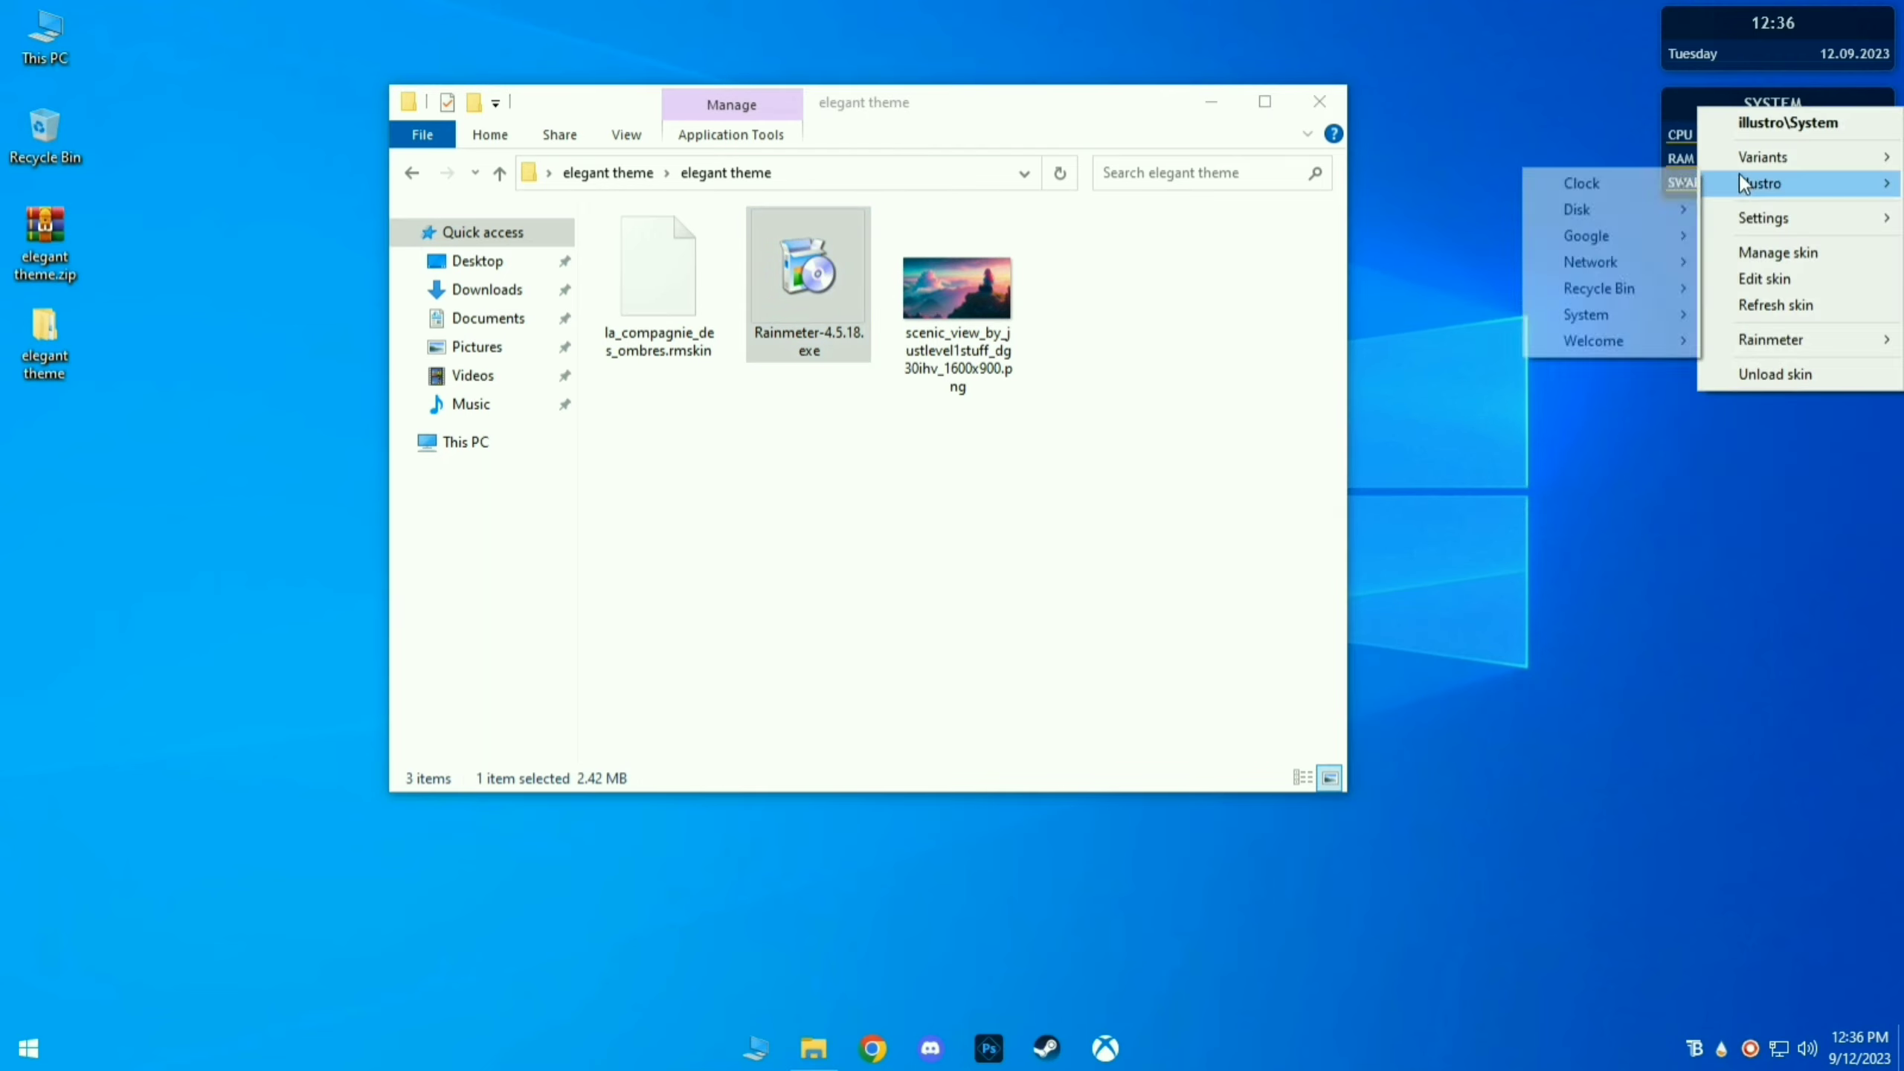
{"action": "left_click", "coordinate": [1749, 374]}
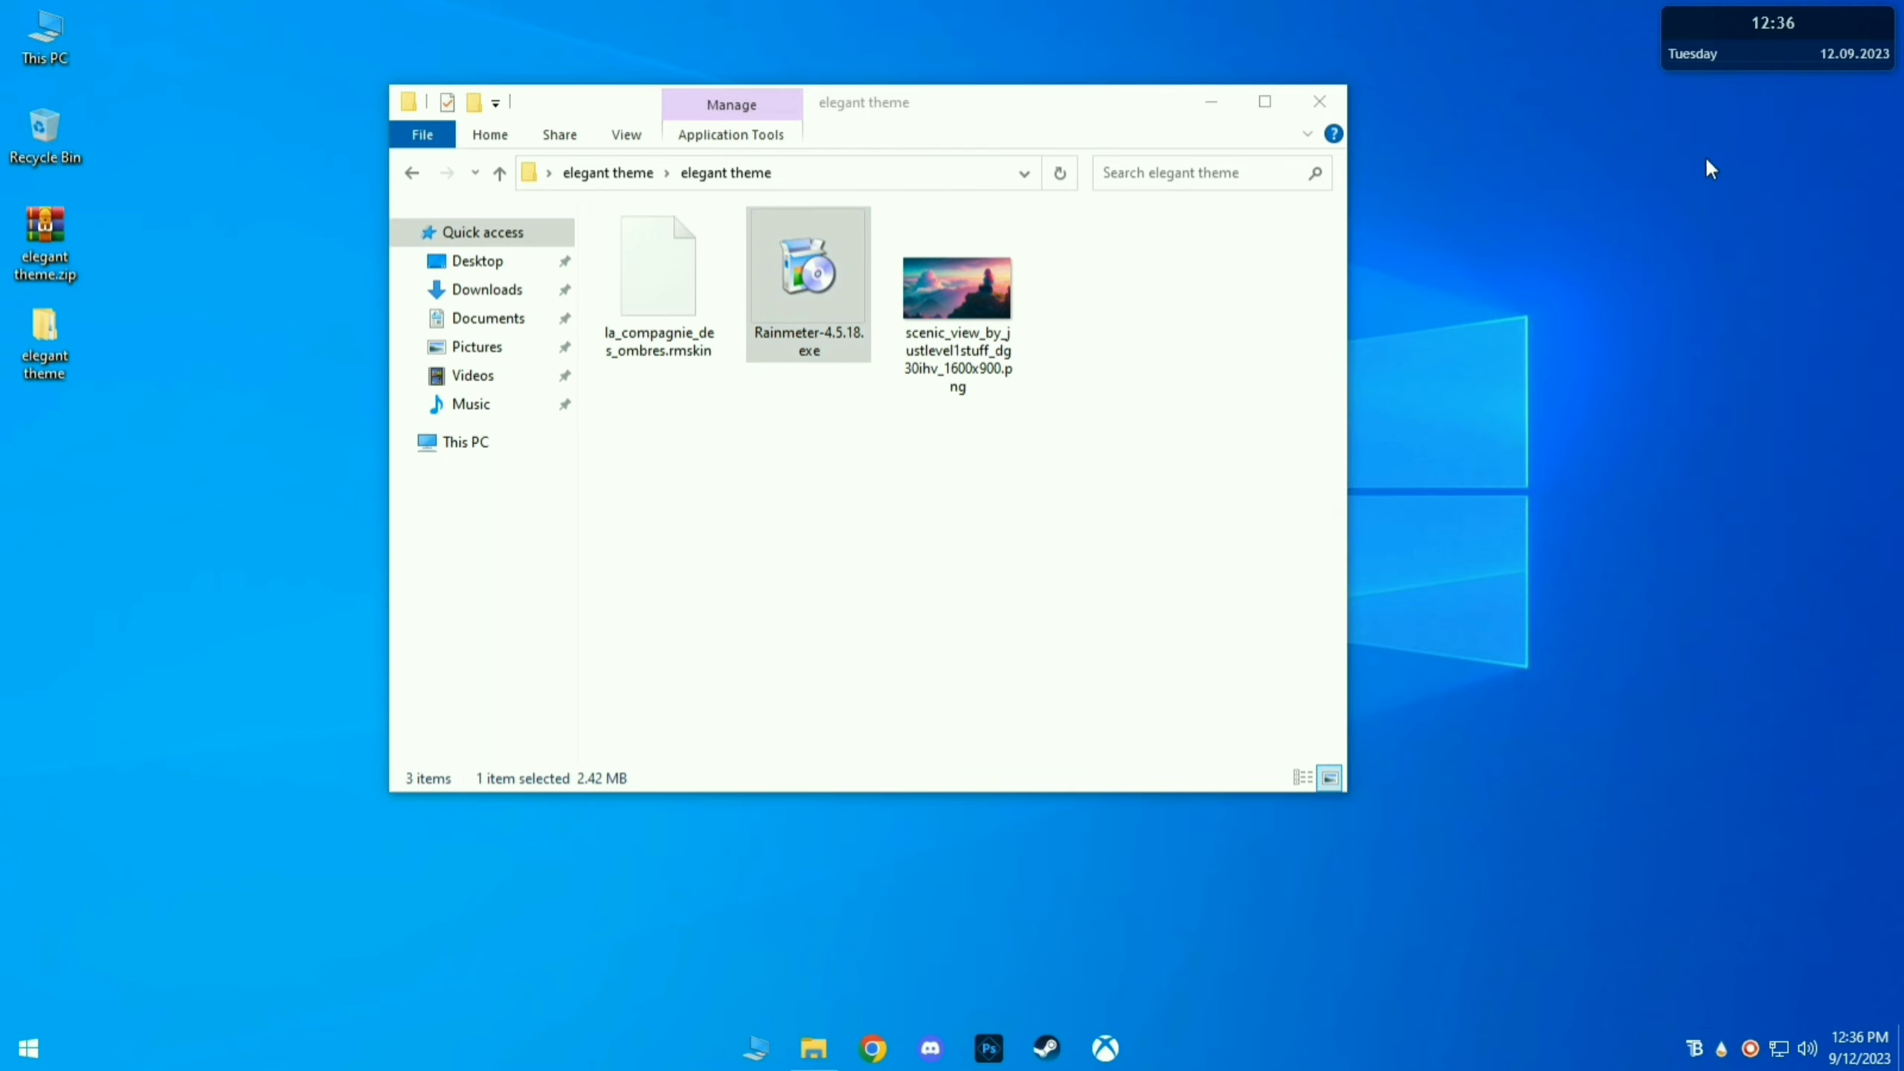
Unload the illustro Clock skin from the desktop and refresh the elegant theme folder
{"action": "right_click", "coordinate": [1713, 34]}
{"action": "mouse_move", "coordinate": [1757, 269]}
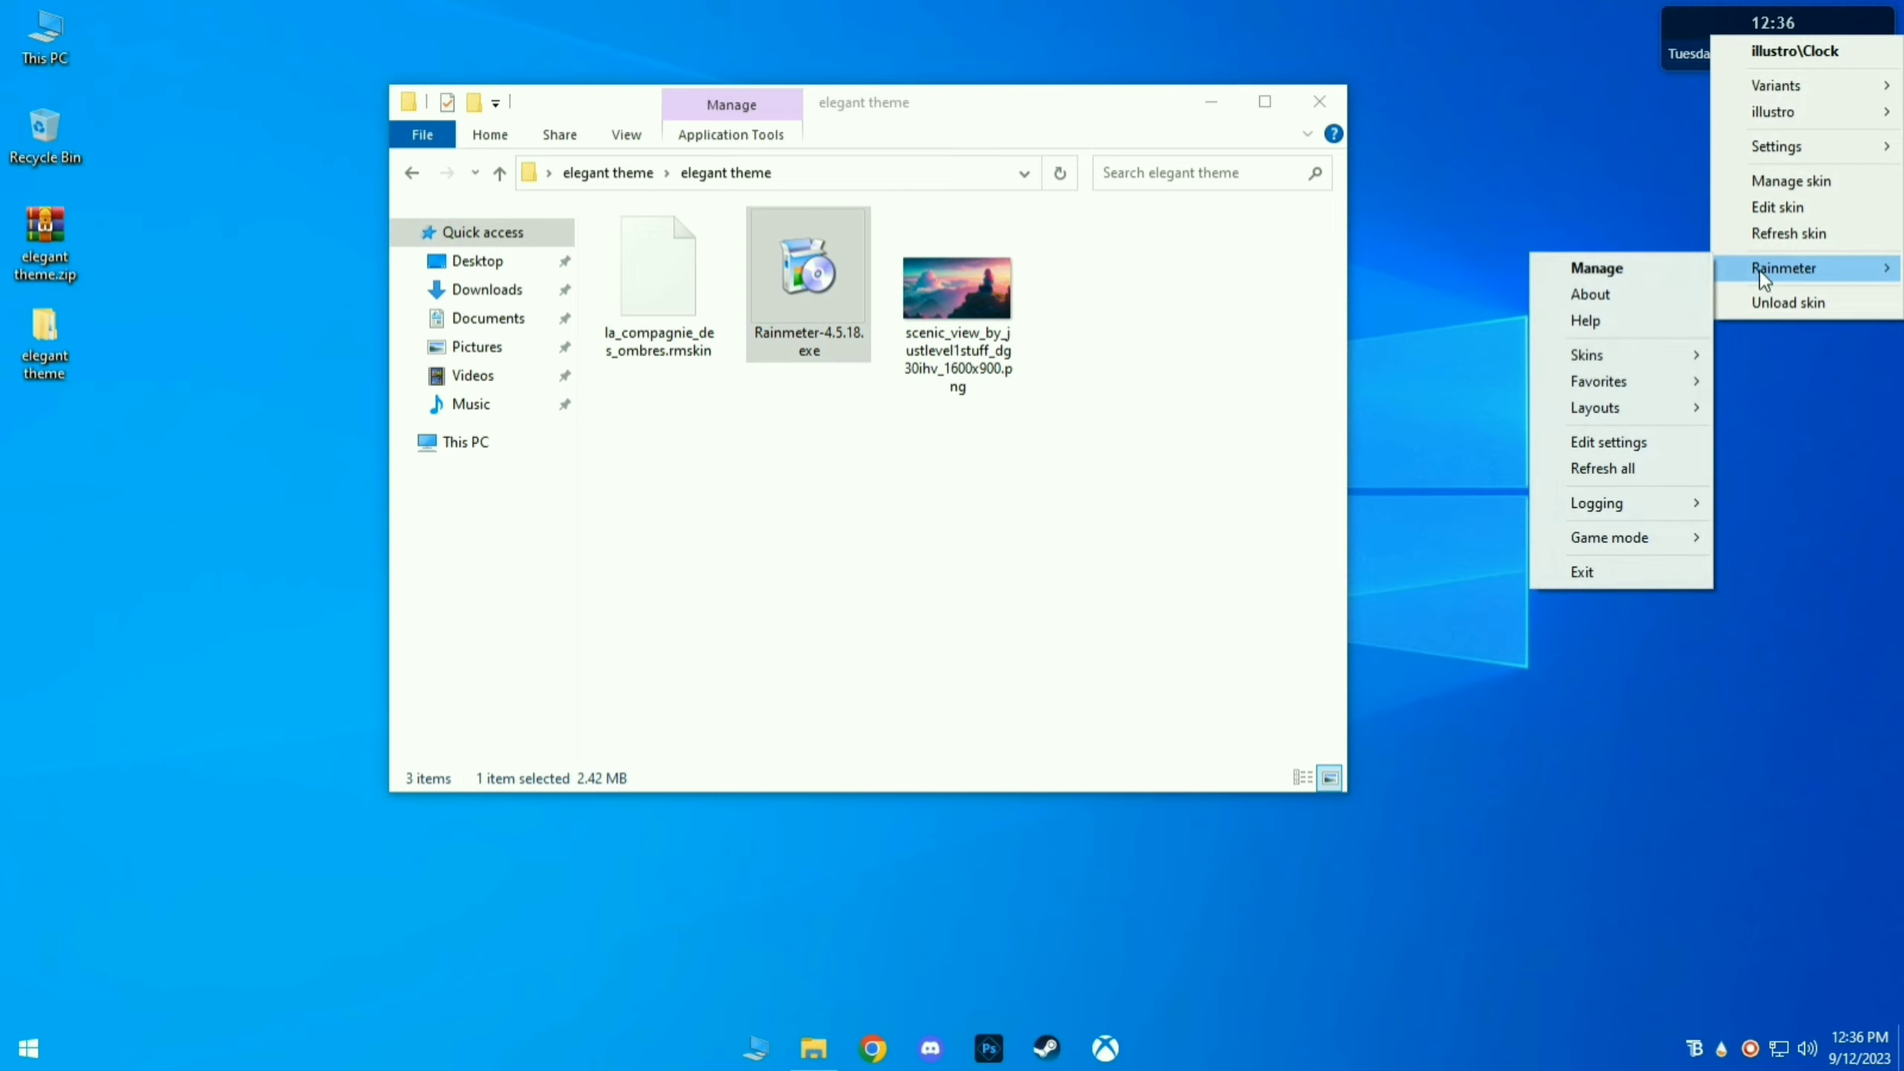
{"action": "left_click", "coordinate": [1821, 299]}
{"action": "left_click", "coordinate": [1038, 523]}
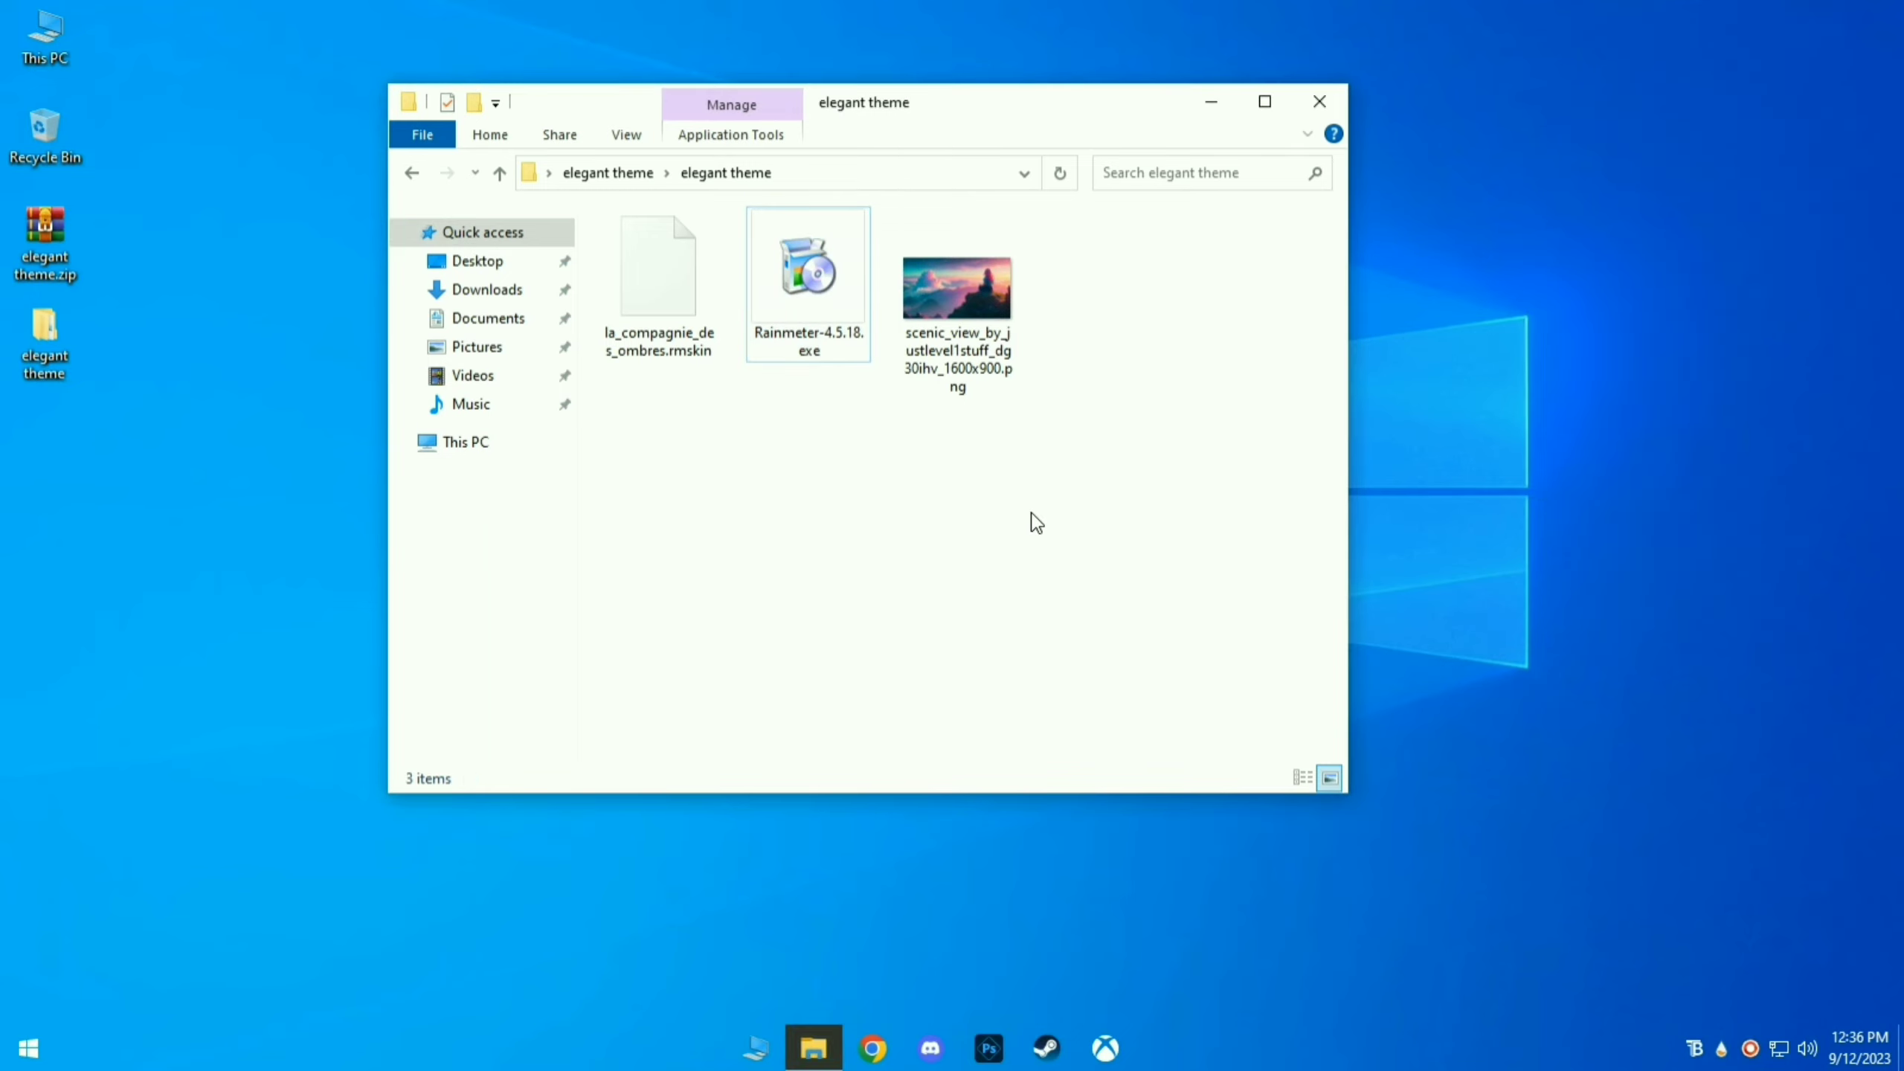
{"action": "right_click", "coordinate": [965, 509]}
{"action": "mouse_move", "coordinate": [1031, 592]}
{"action": "left_click", "coordinate": [1097, 604]}
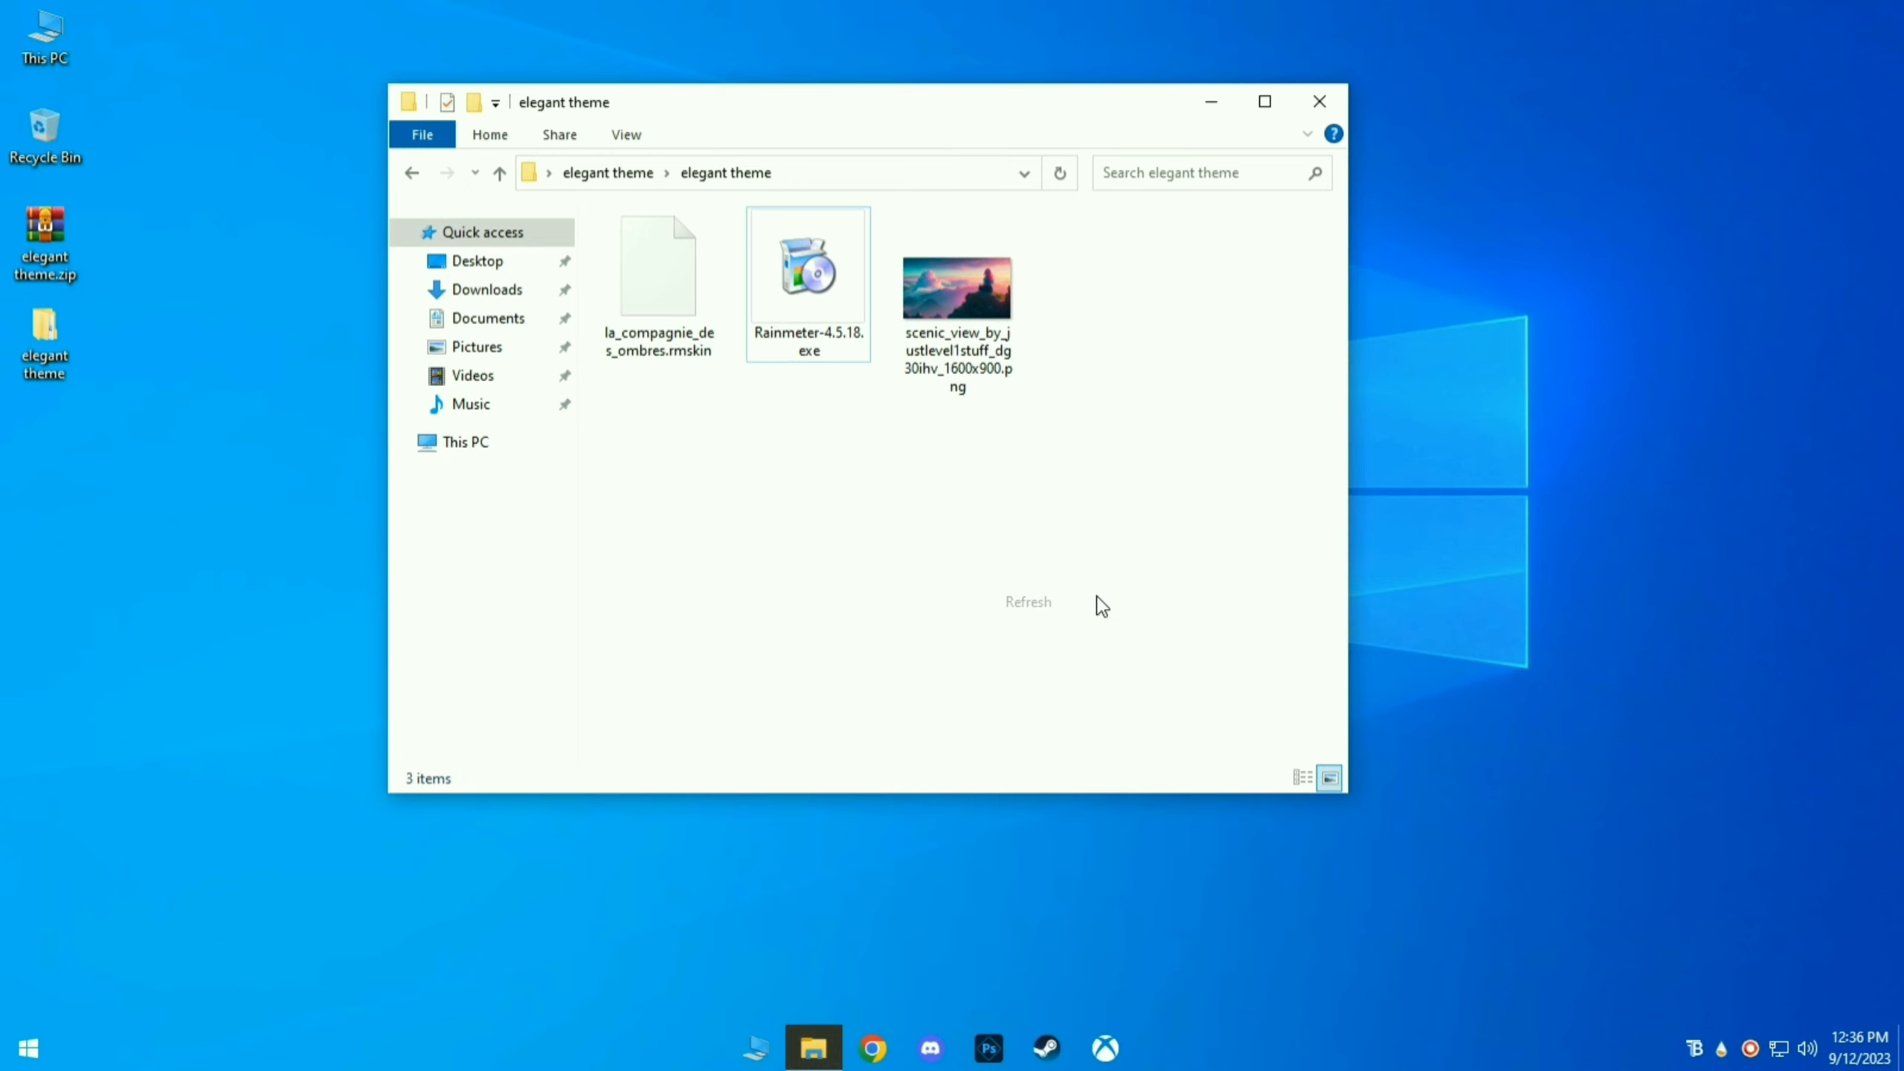
Install the la_compagnie_des_ombres.rmskin Rainmeter skin with its included skins loaded
{"action": "left_click", "coordinate": [664, 297]}
{"action": "right_click", "coordinate": [664, 298]}
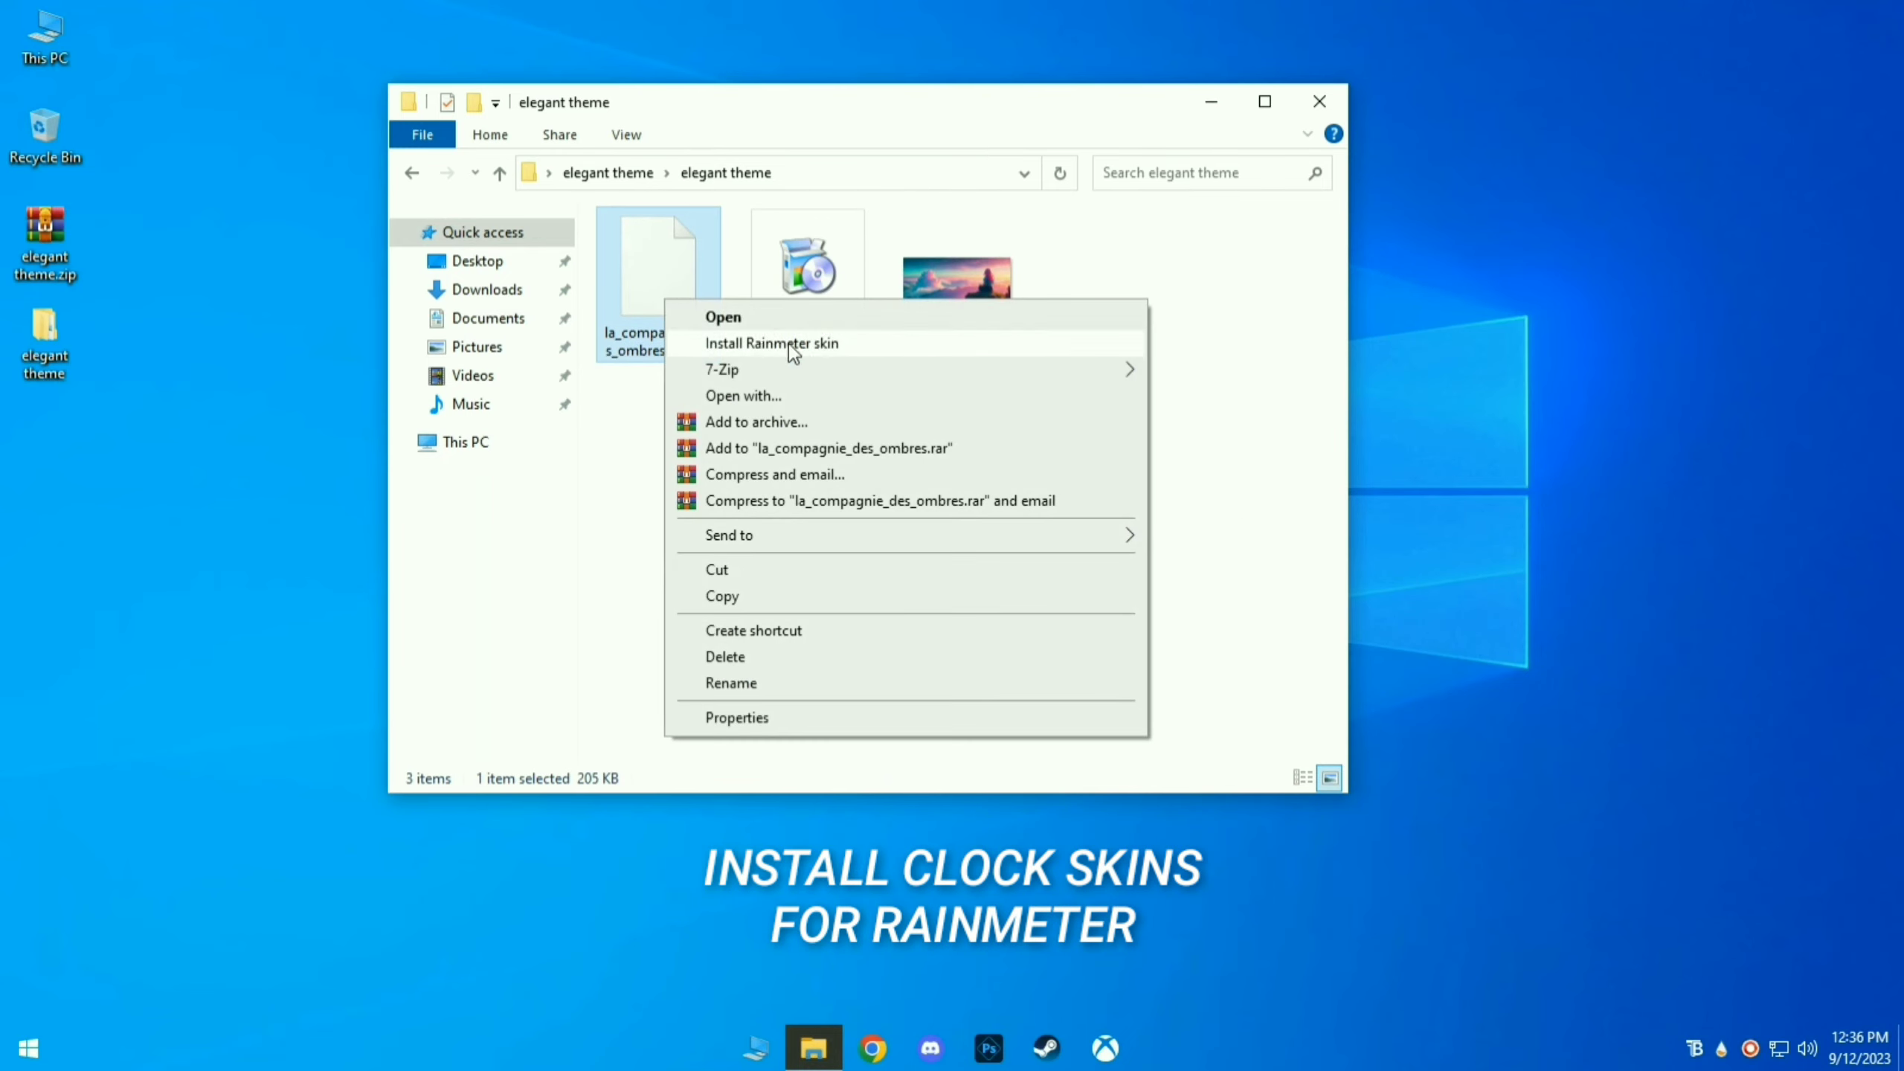
{"action": "left_click", "coordinate": [823, 345]}
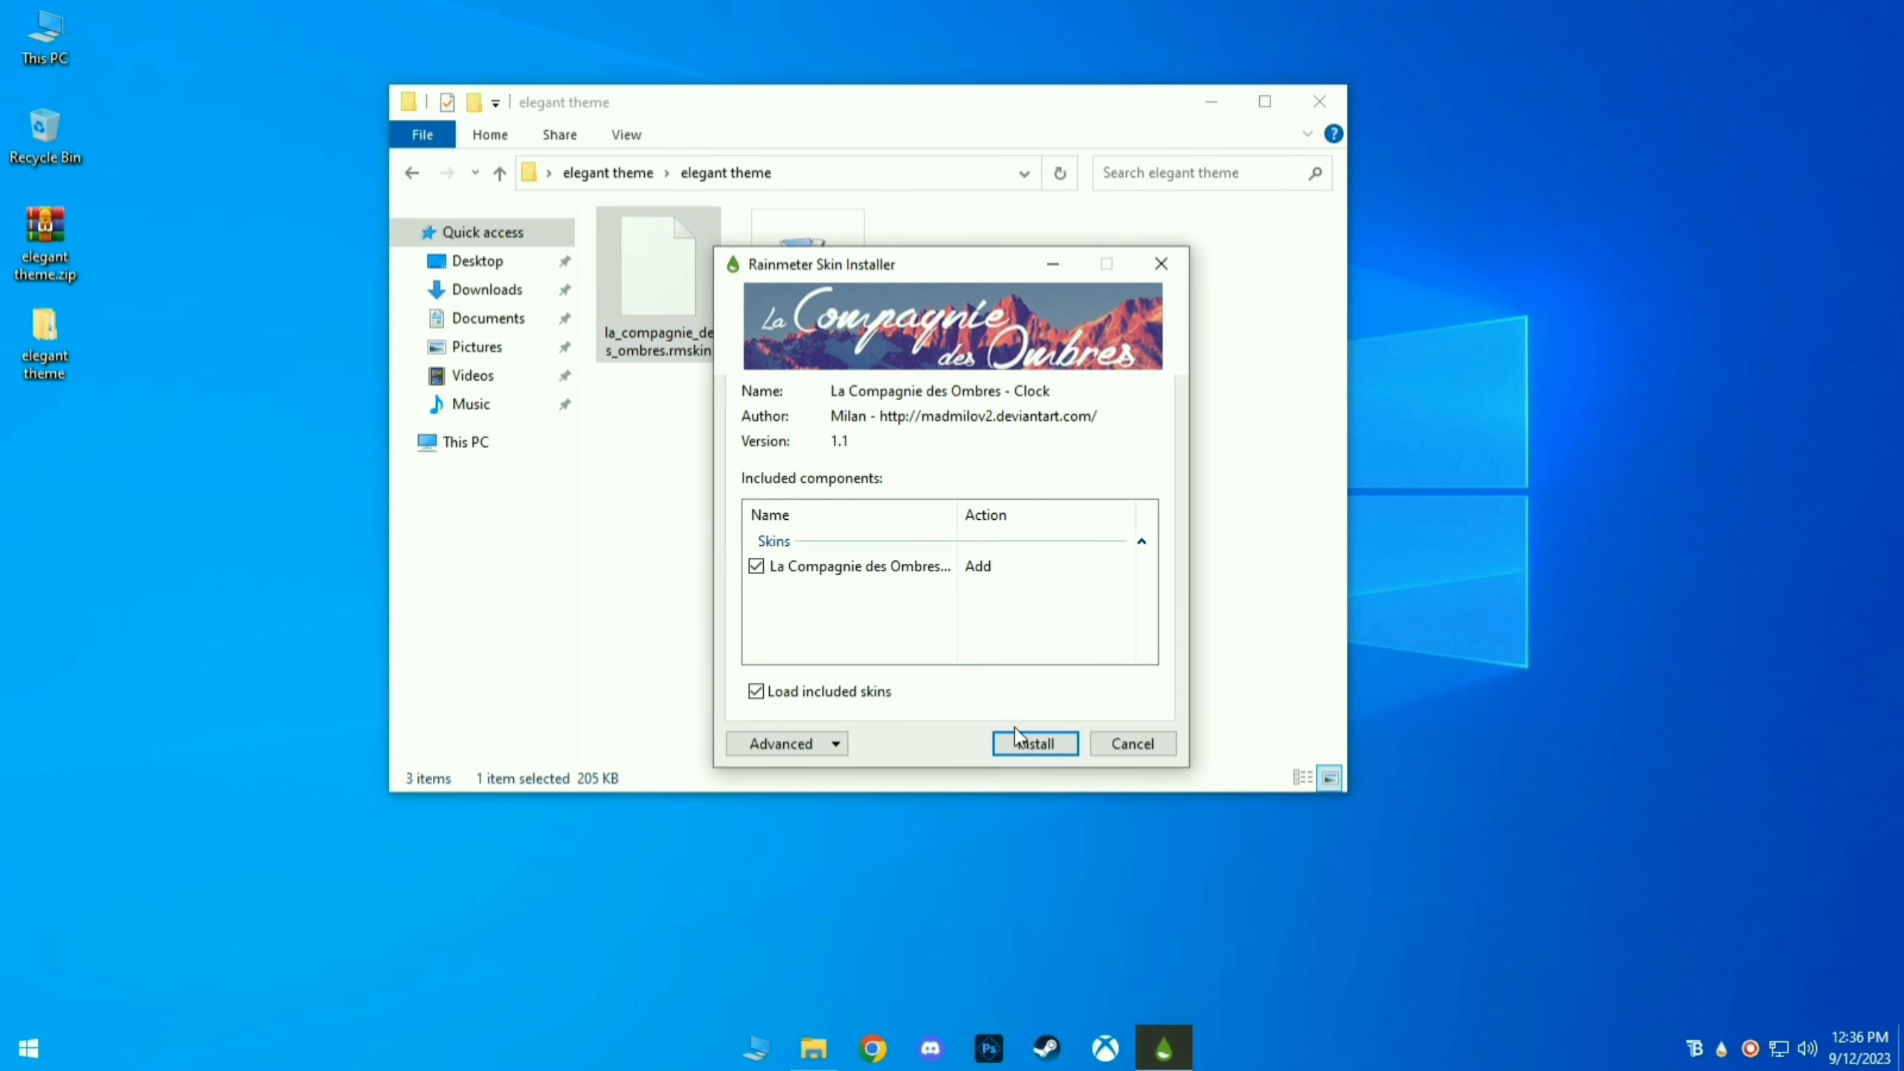
{"action": "left_click", "coordinate": [1035, 743]}
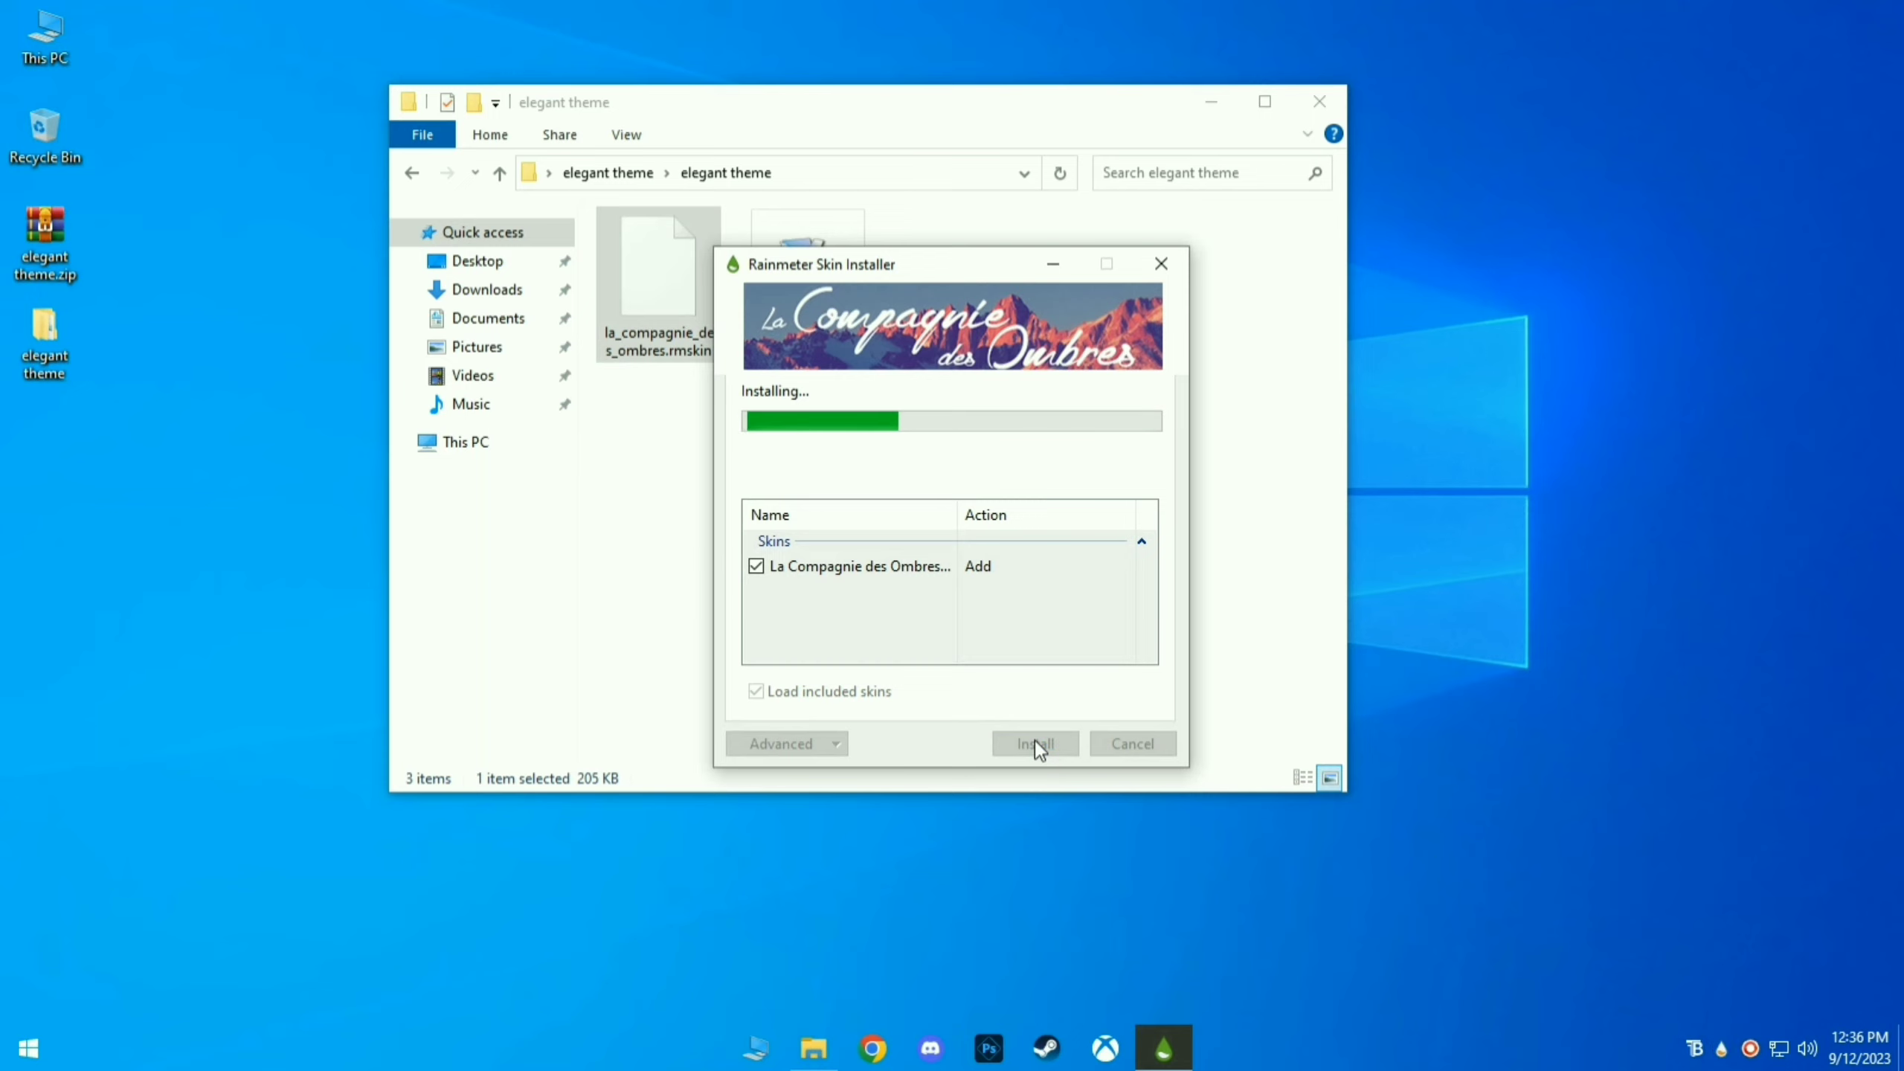
{"action": "left_click", "coordinate": [889, 584]}
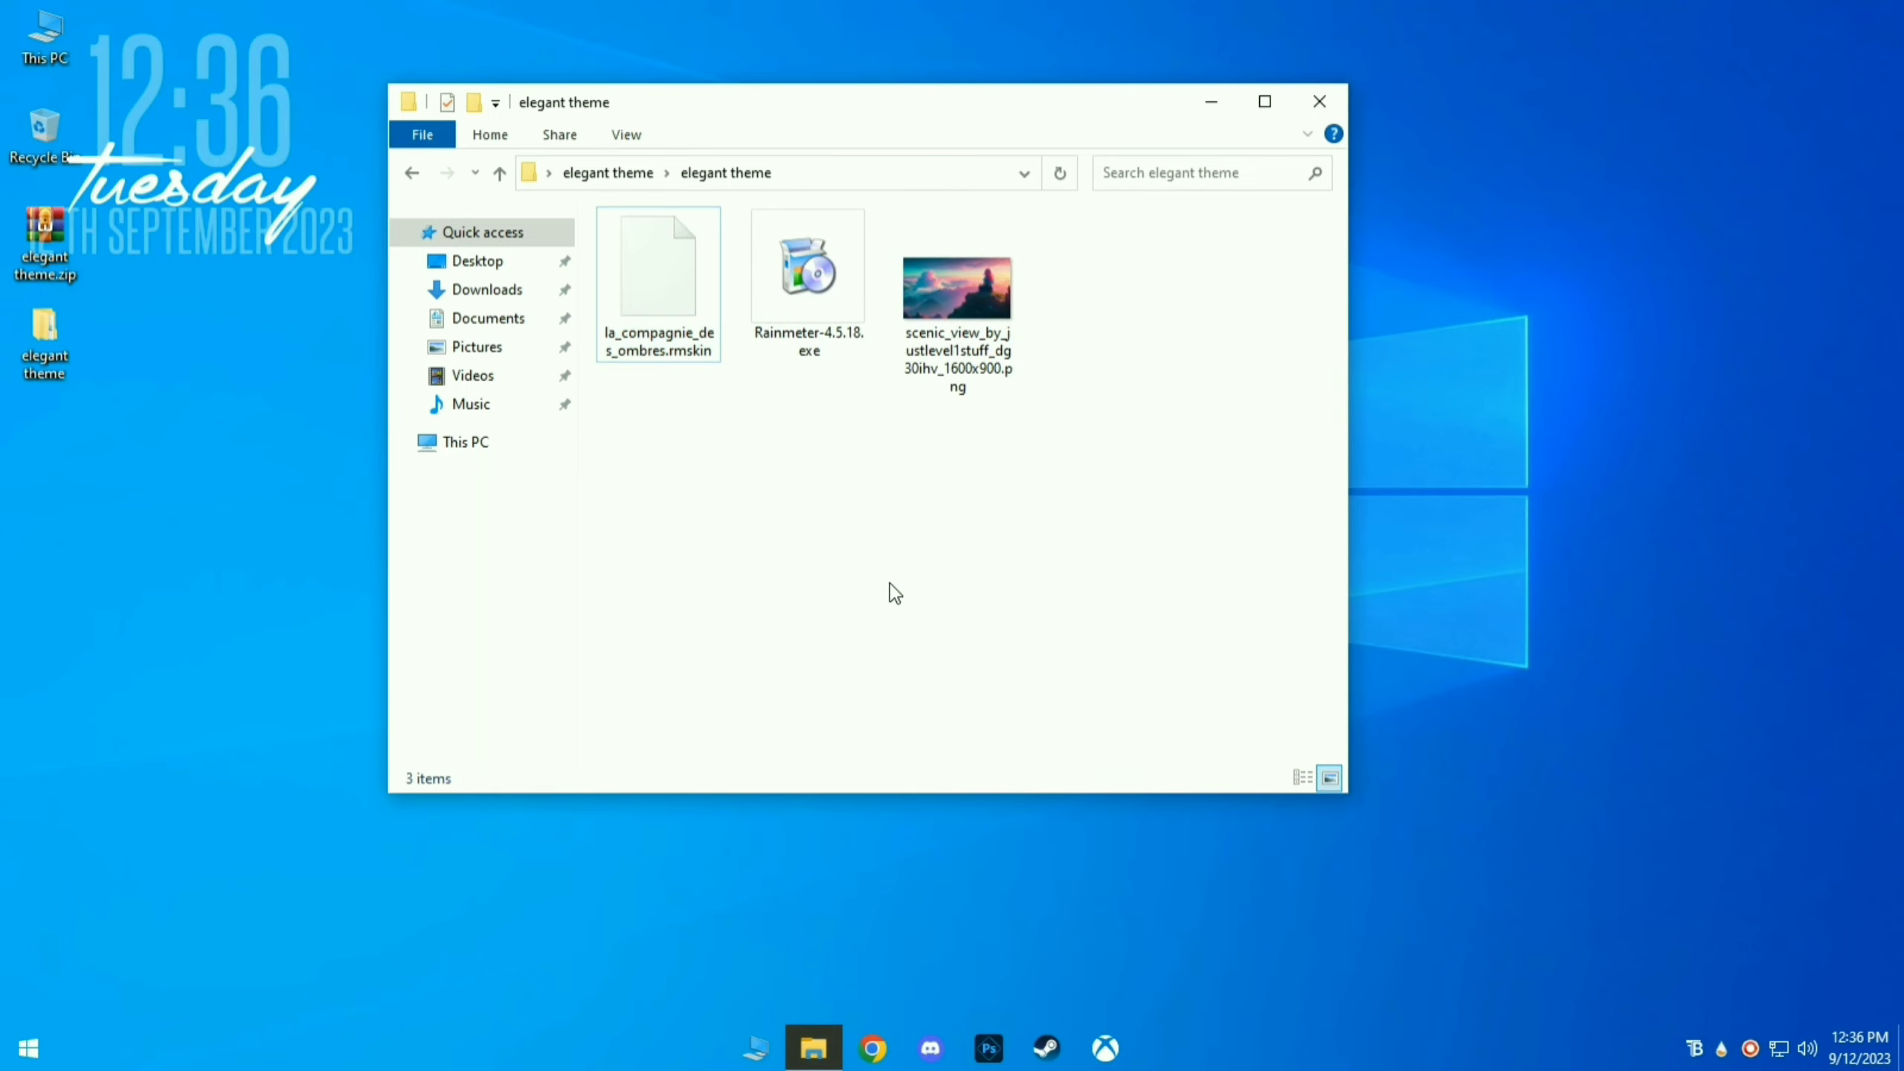
Set the scenic_view PNG image as the desktop background and close the elegant theme folder window
{"action": "right_click", "coordinate": [928, 333]}
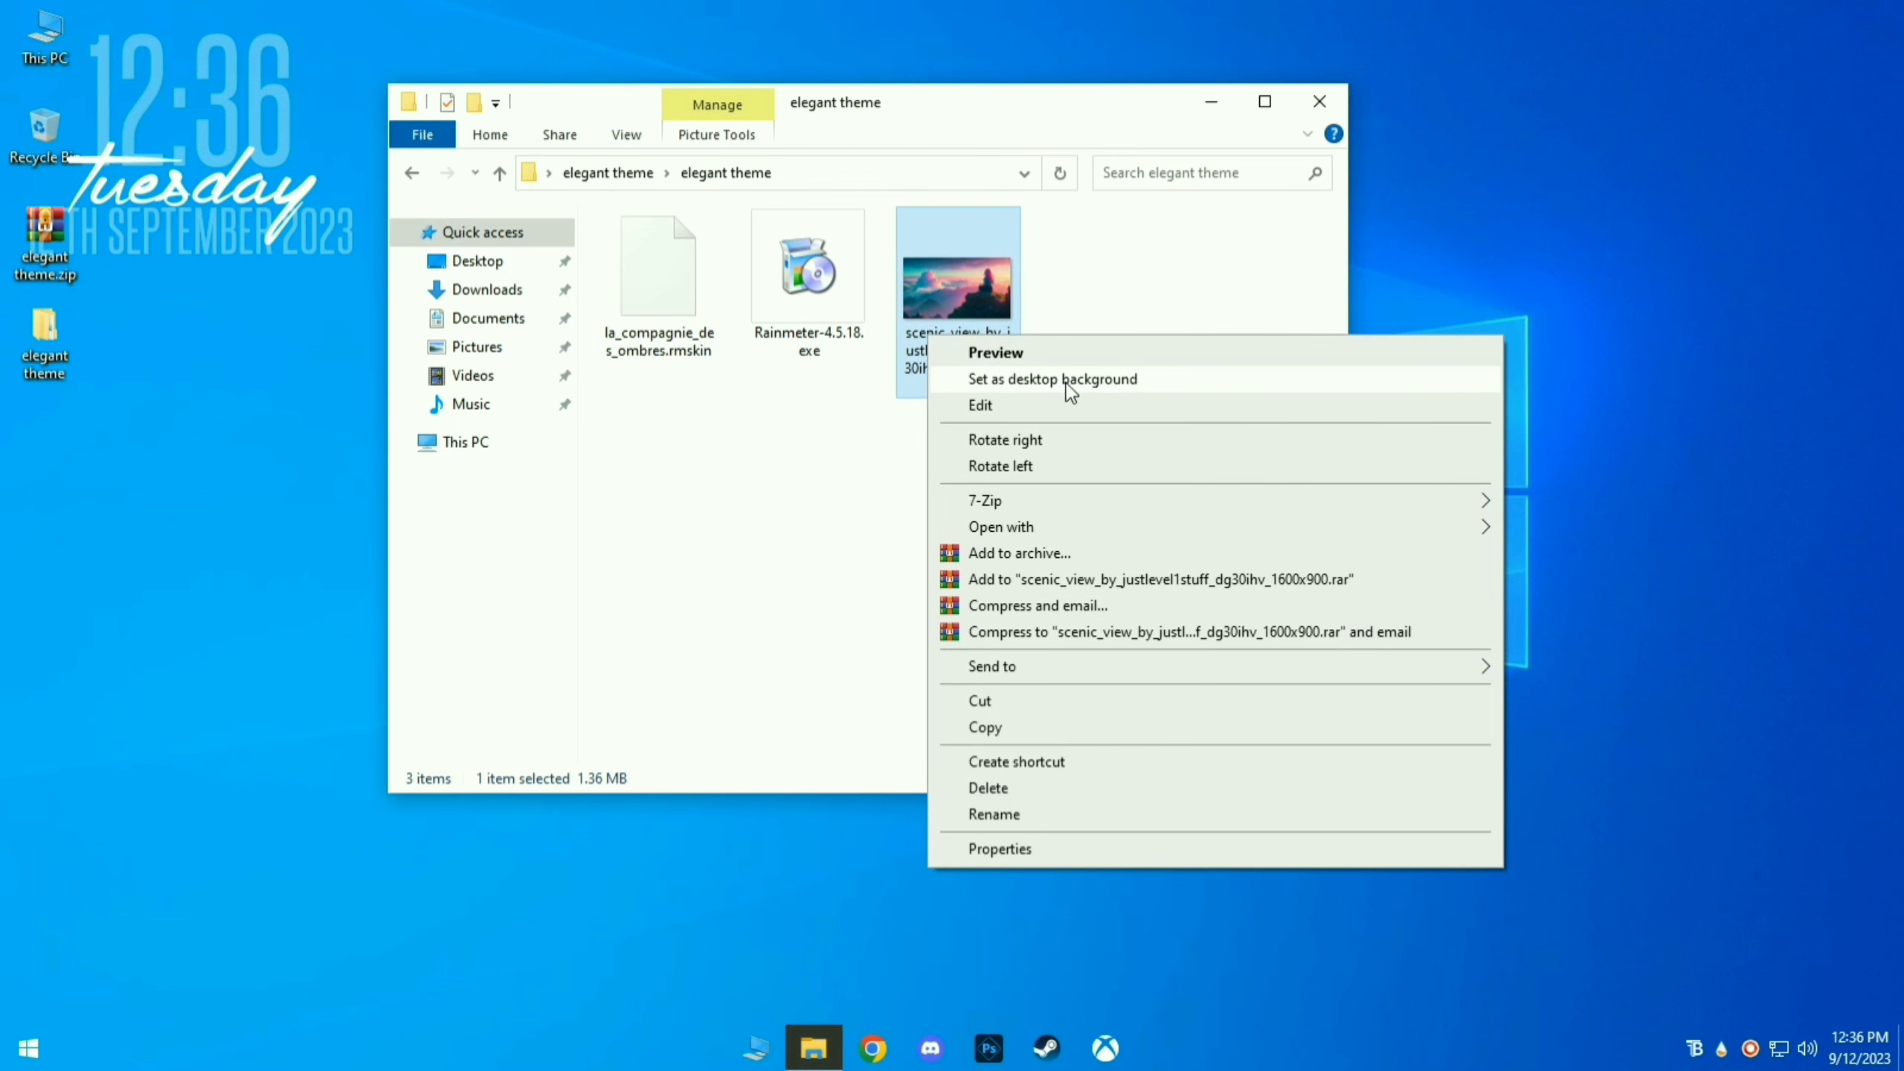
{"action": "left_click", "coordinate": [1138, 378]}
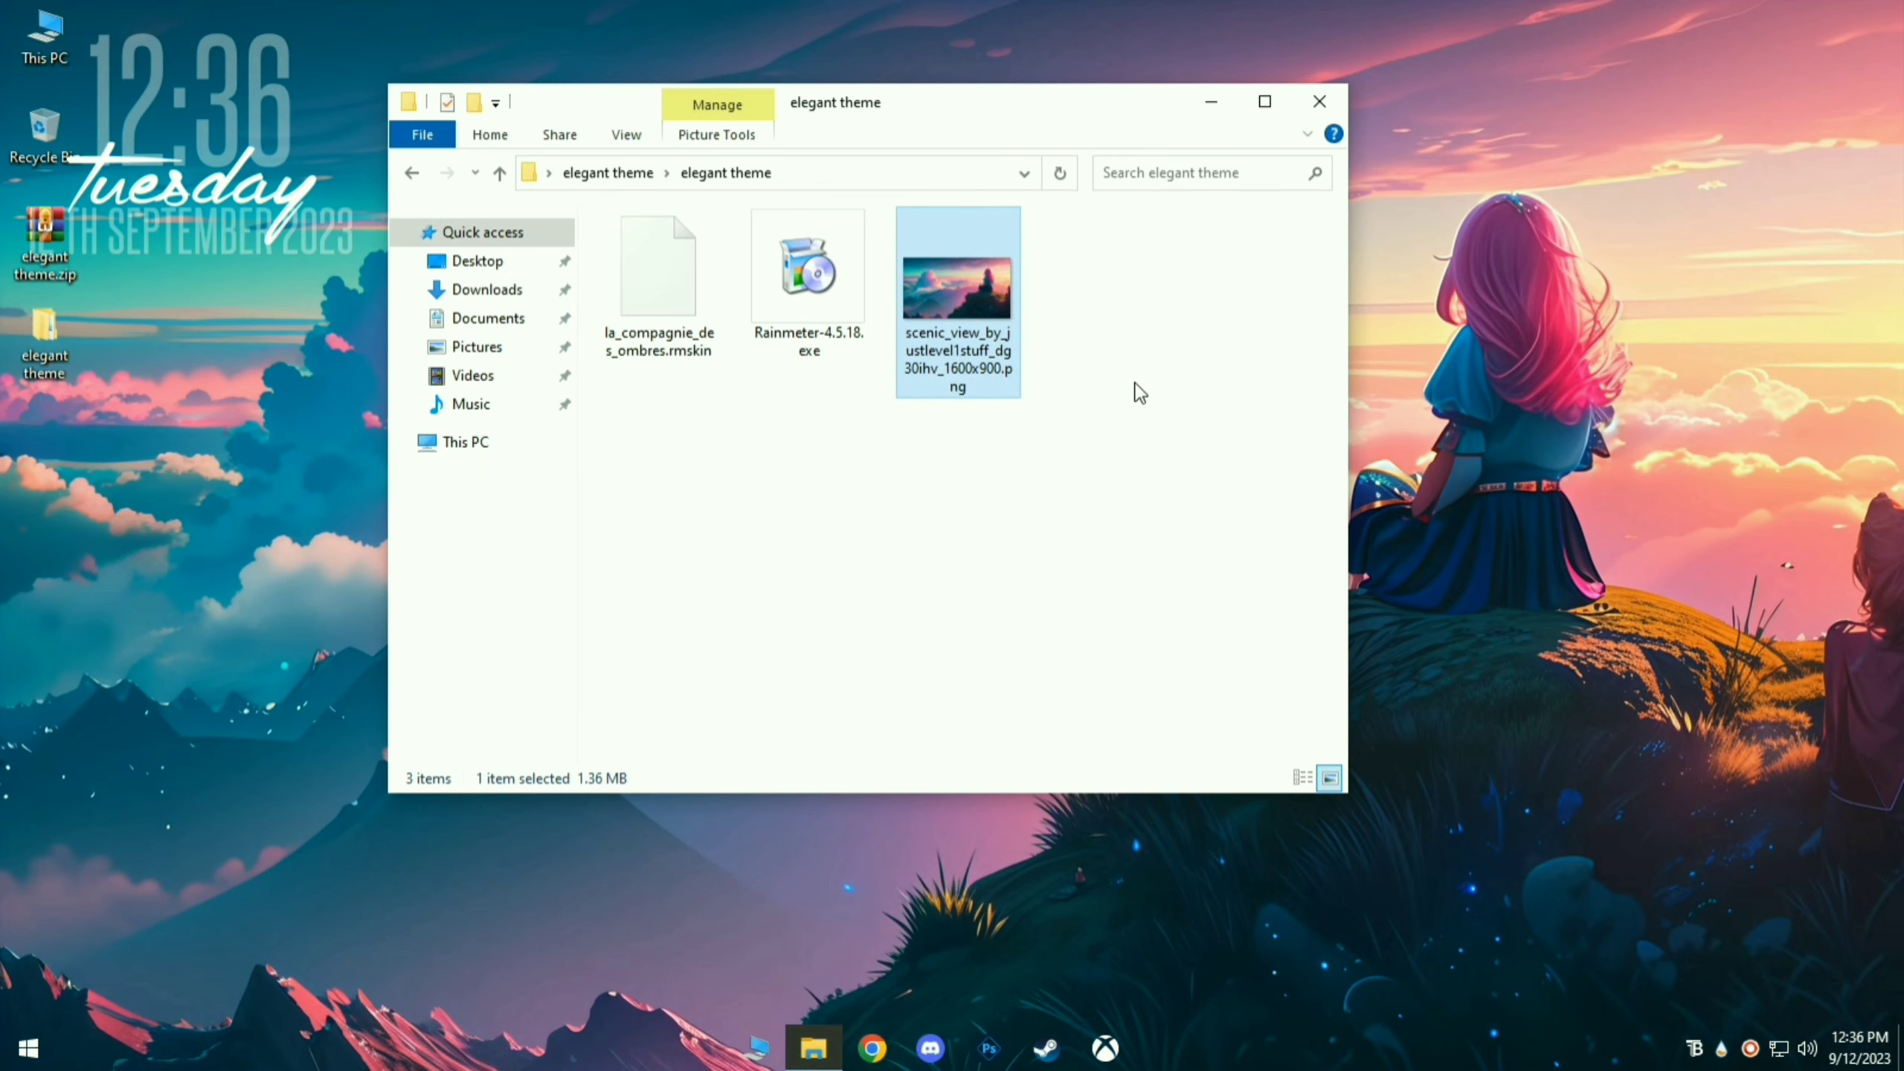
{"action": "left_click", "coordinate": [1319, 102]}
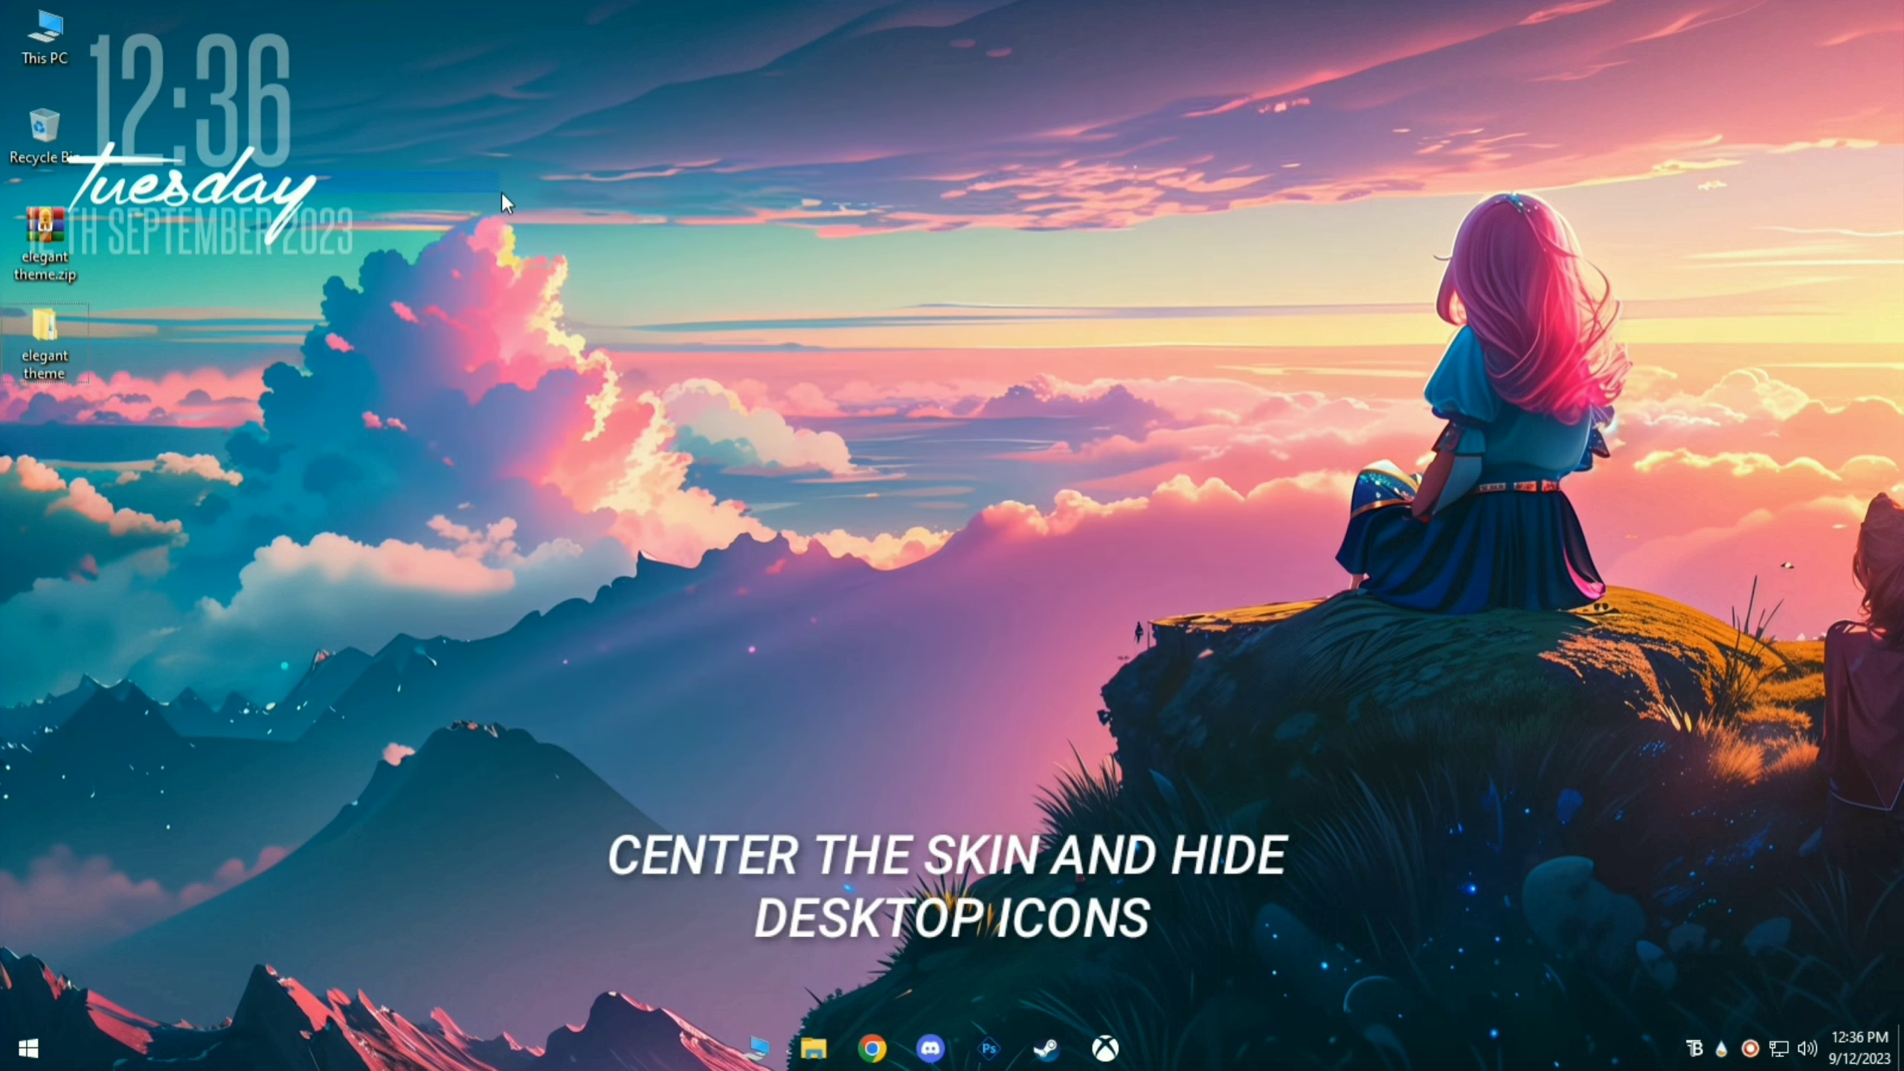
Centre the La Compagnie des Ombres clock horizontally near the desktop's upper edge and disable its Draggable setting
{"action": "left_click_drag", "start_coordinate": [211, 194], "coordinate": [966, 205]}
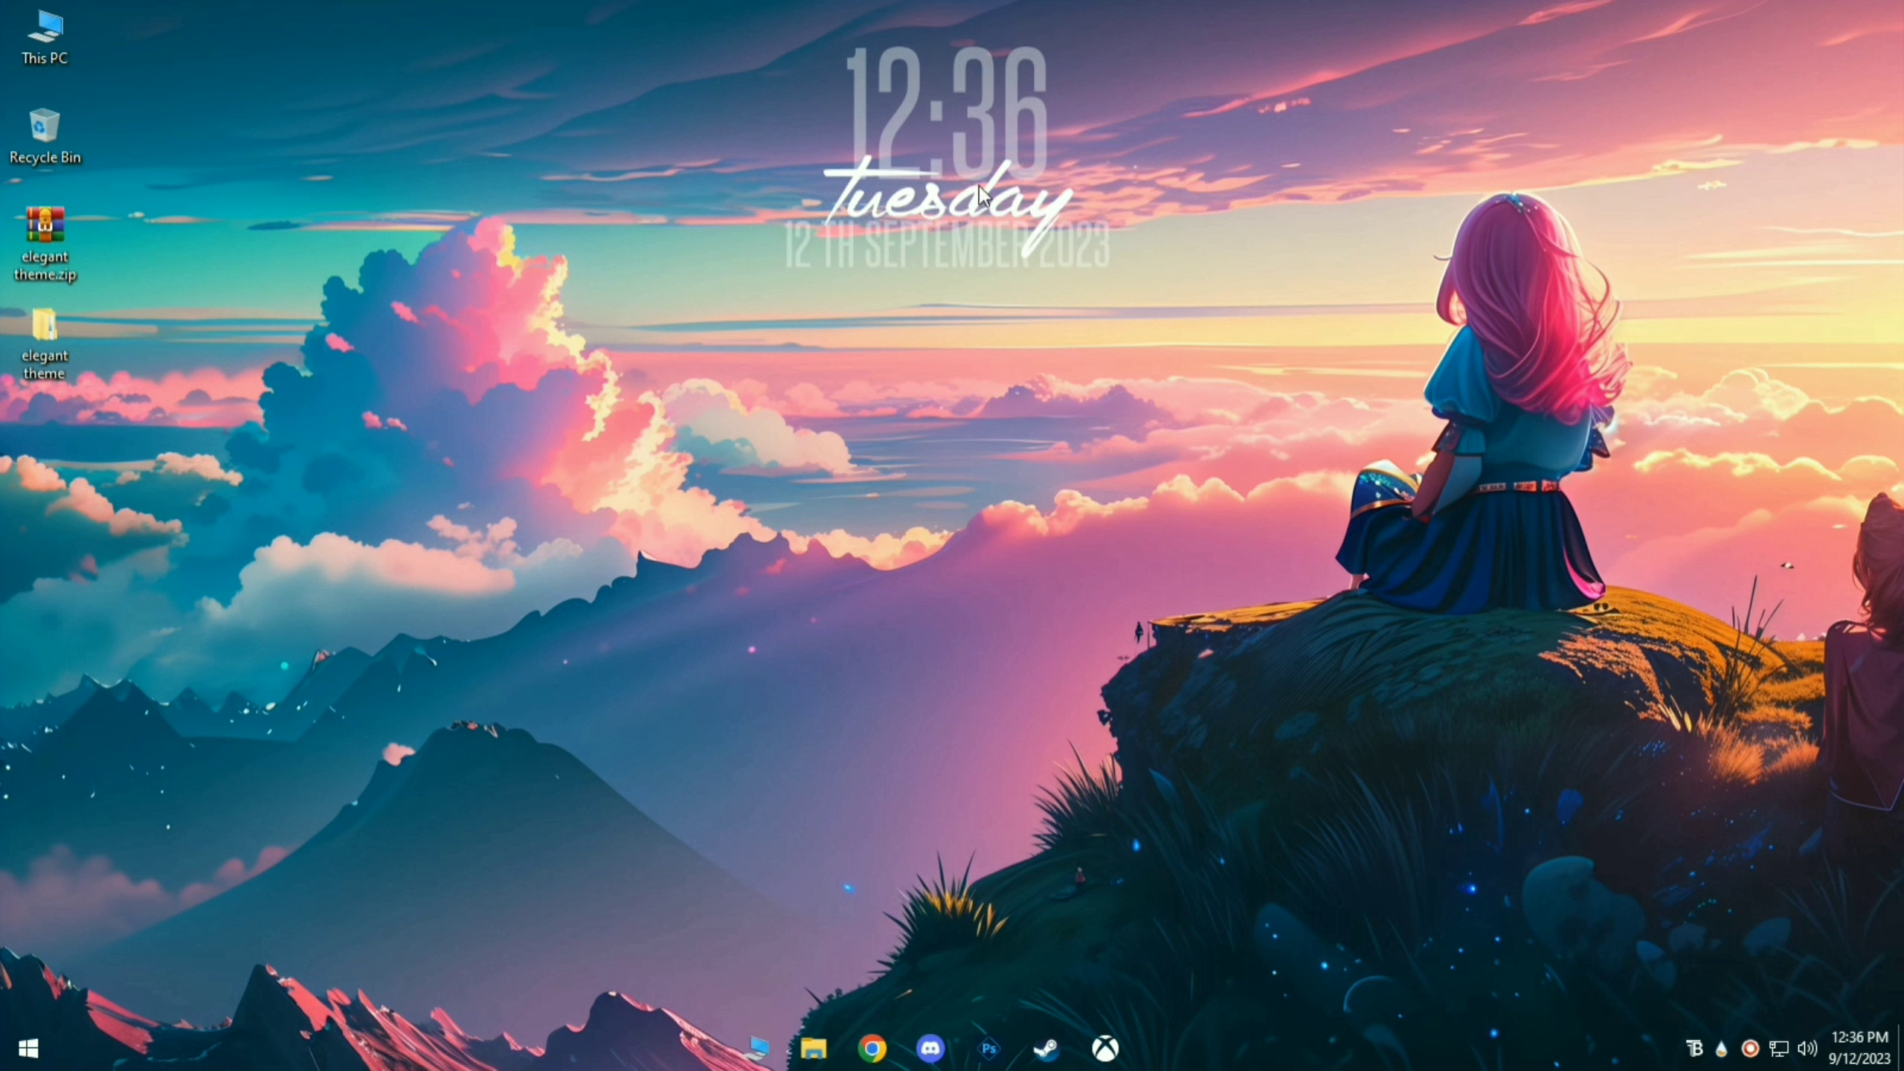
{"action": "right_click", "coordinate": [949, 150]}
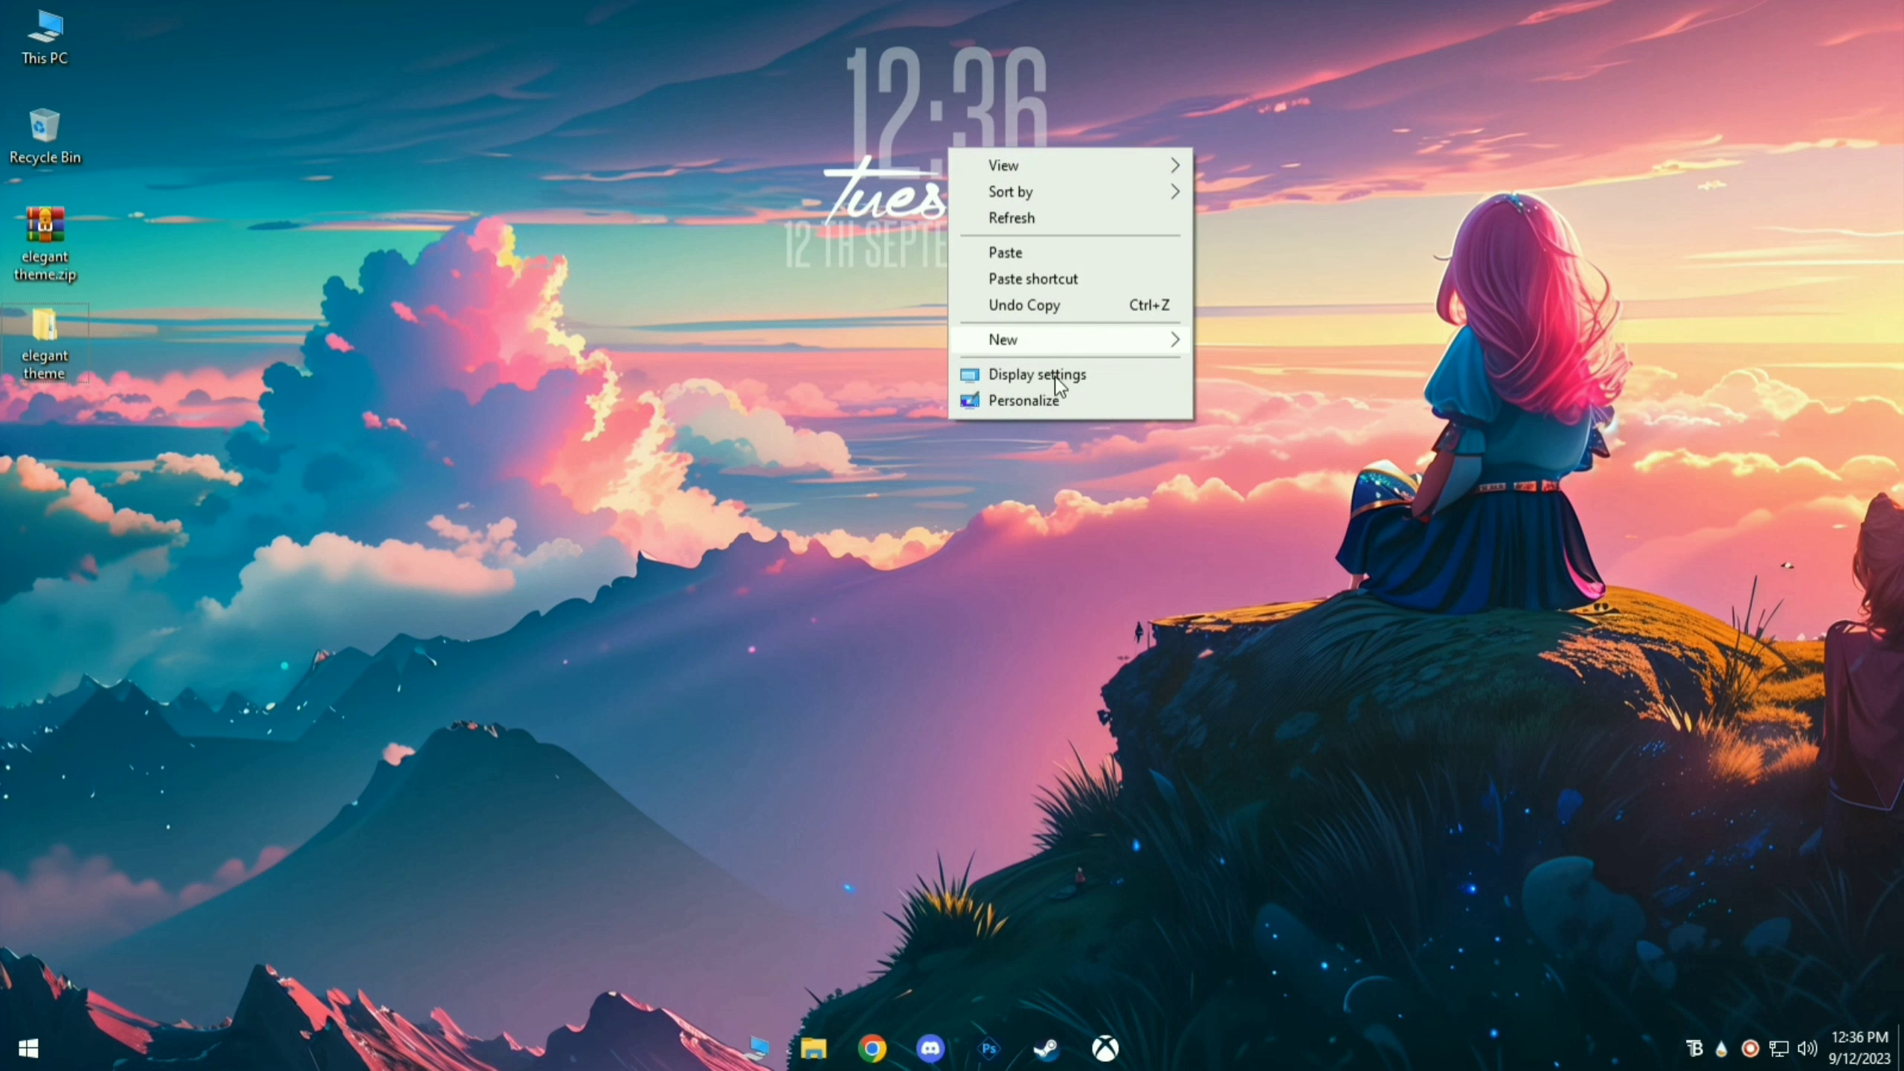
{"action": "mouse_move", "coordinate": [1049, 165]}
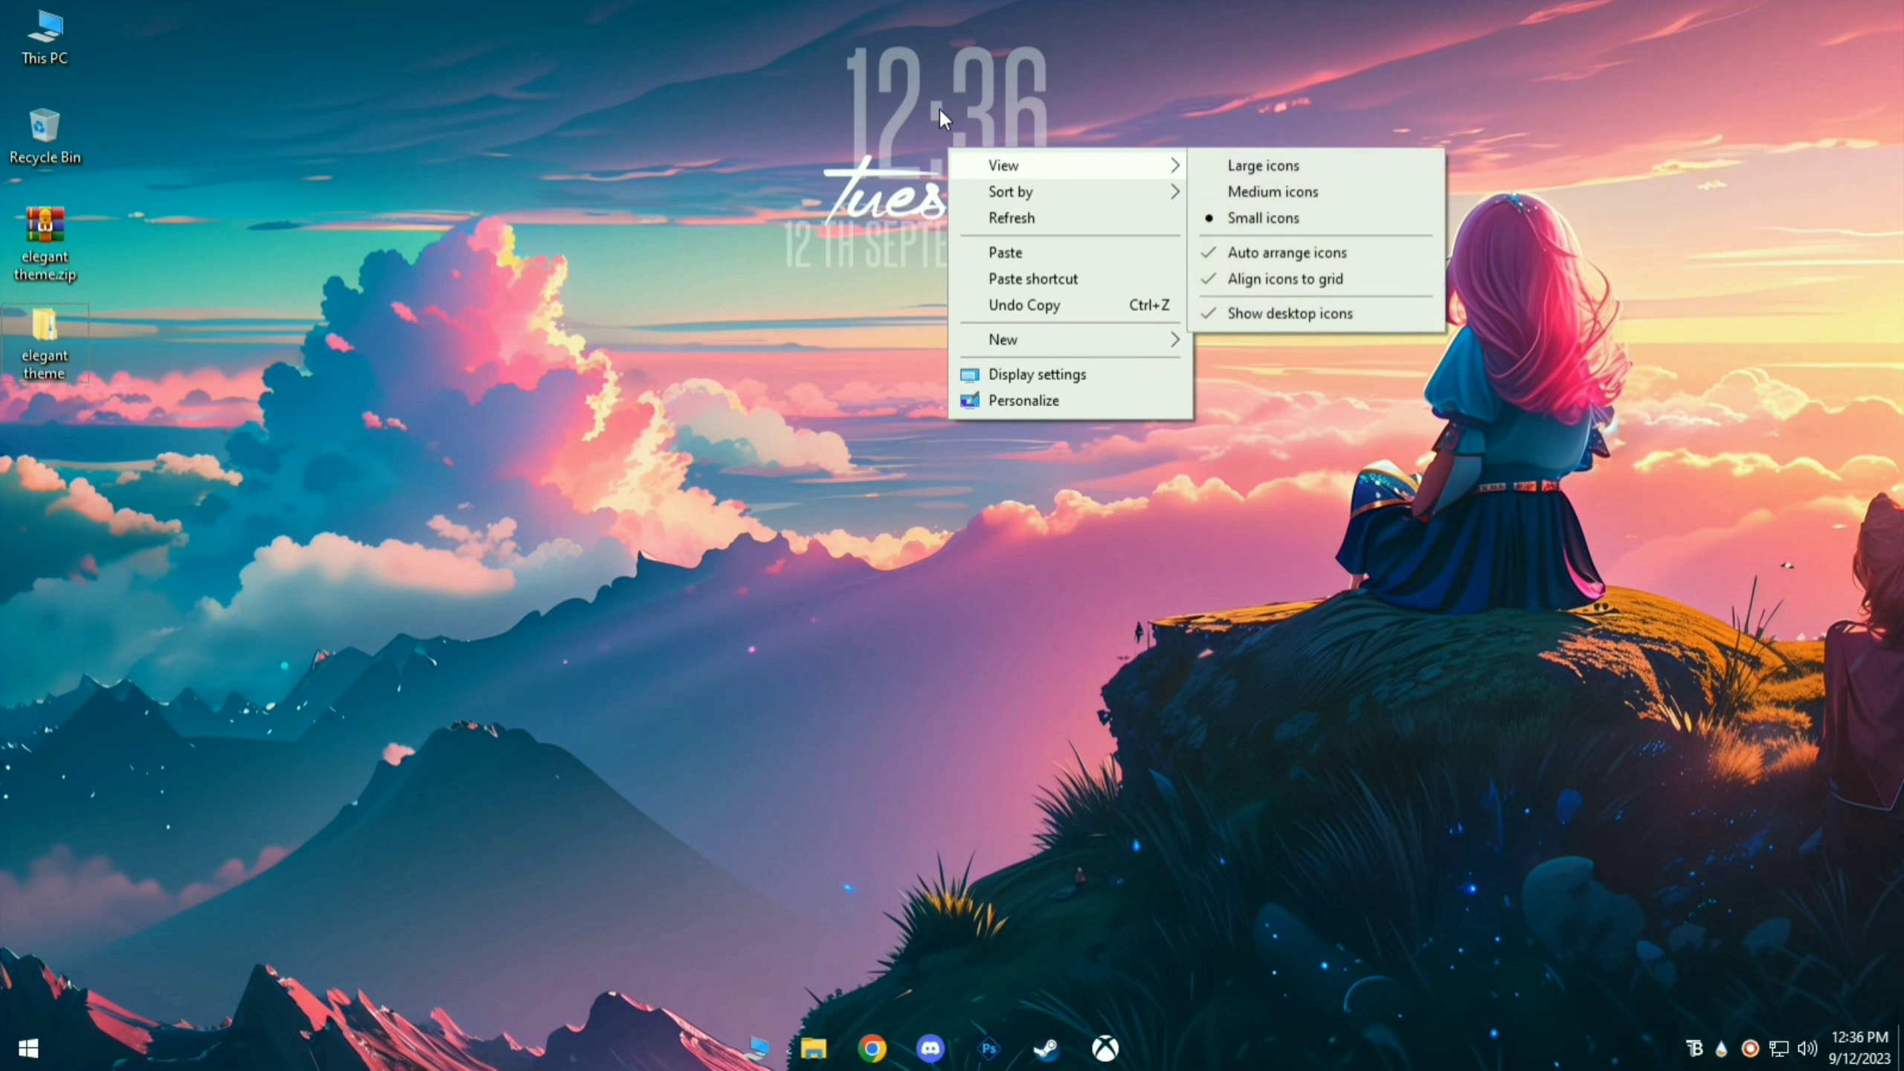
{"action": "right_click", "coordinate": [940, 110]}
{"action": "mouse_move", "coordinate": [1162, 351]}
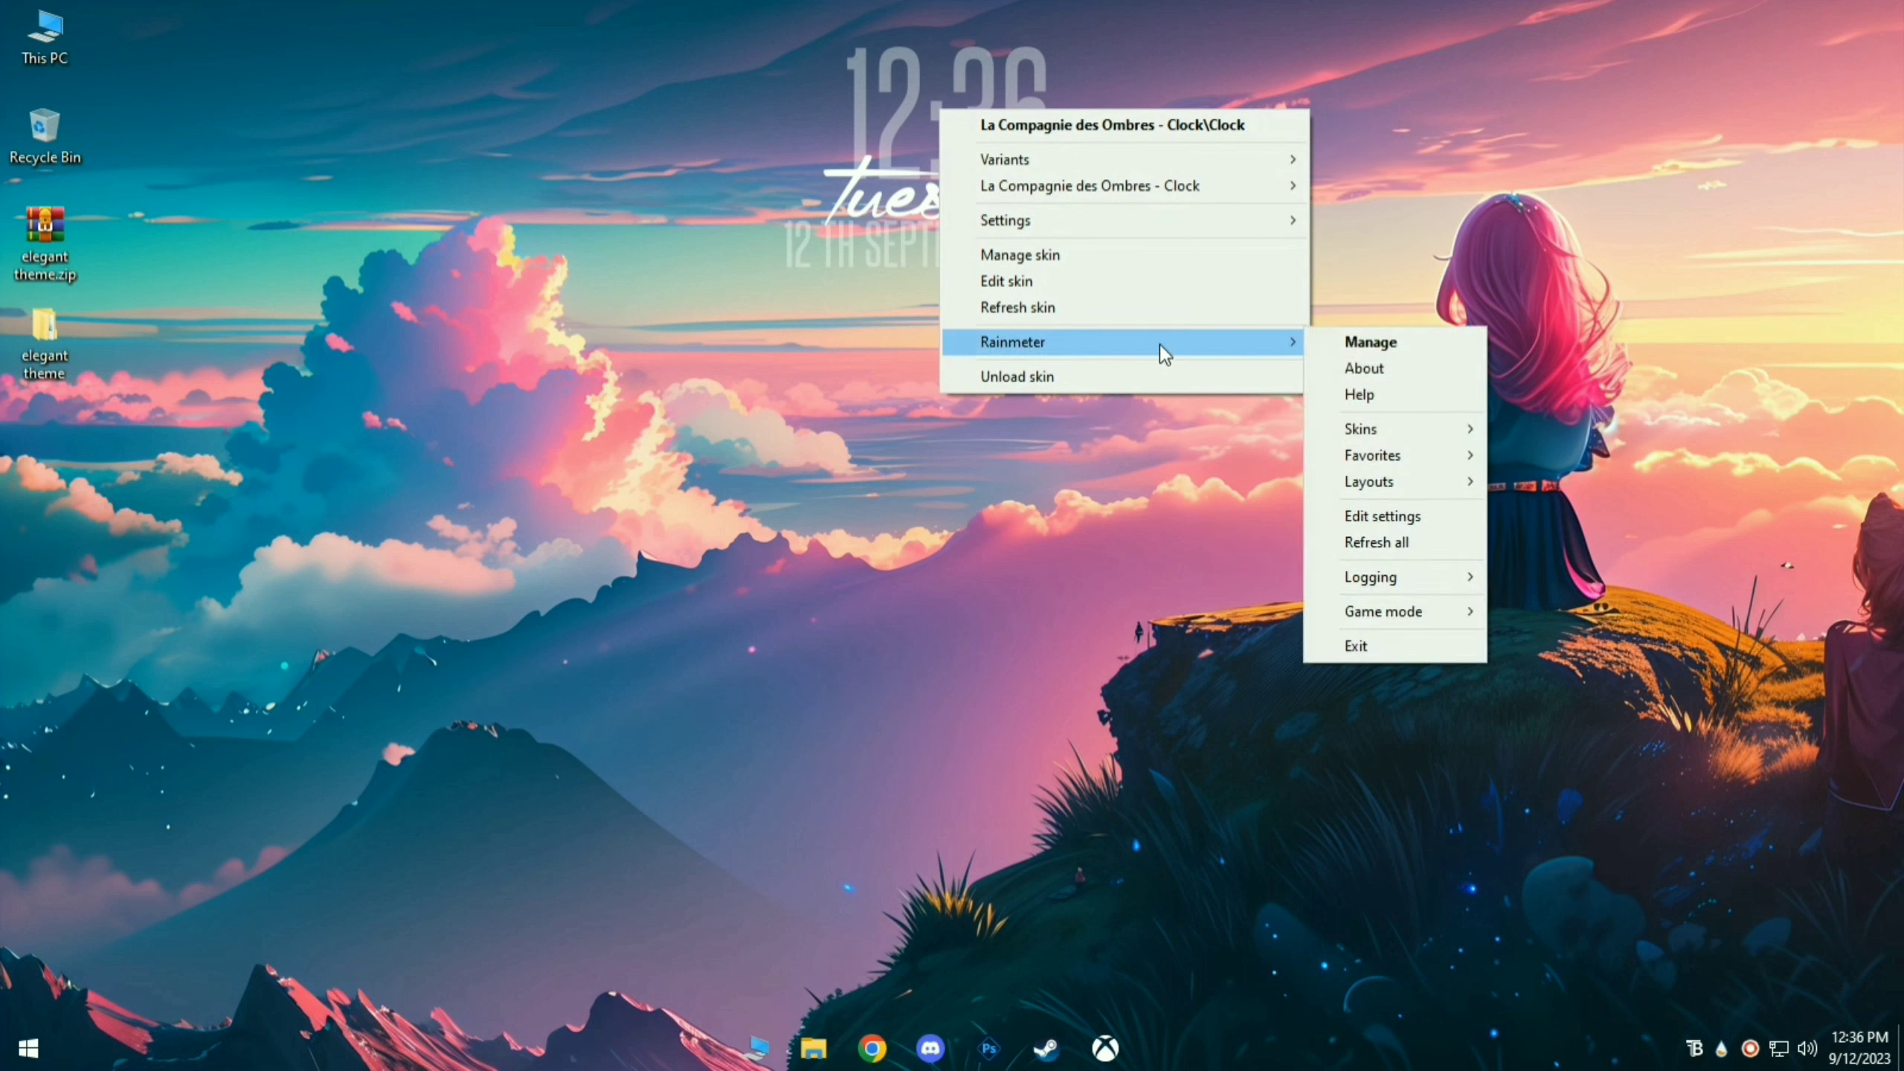
{"action": "mouse_move", "coordinate": [1151, 231]}
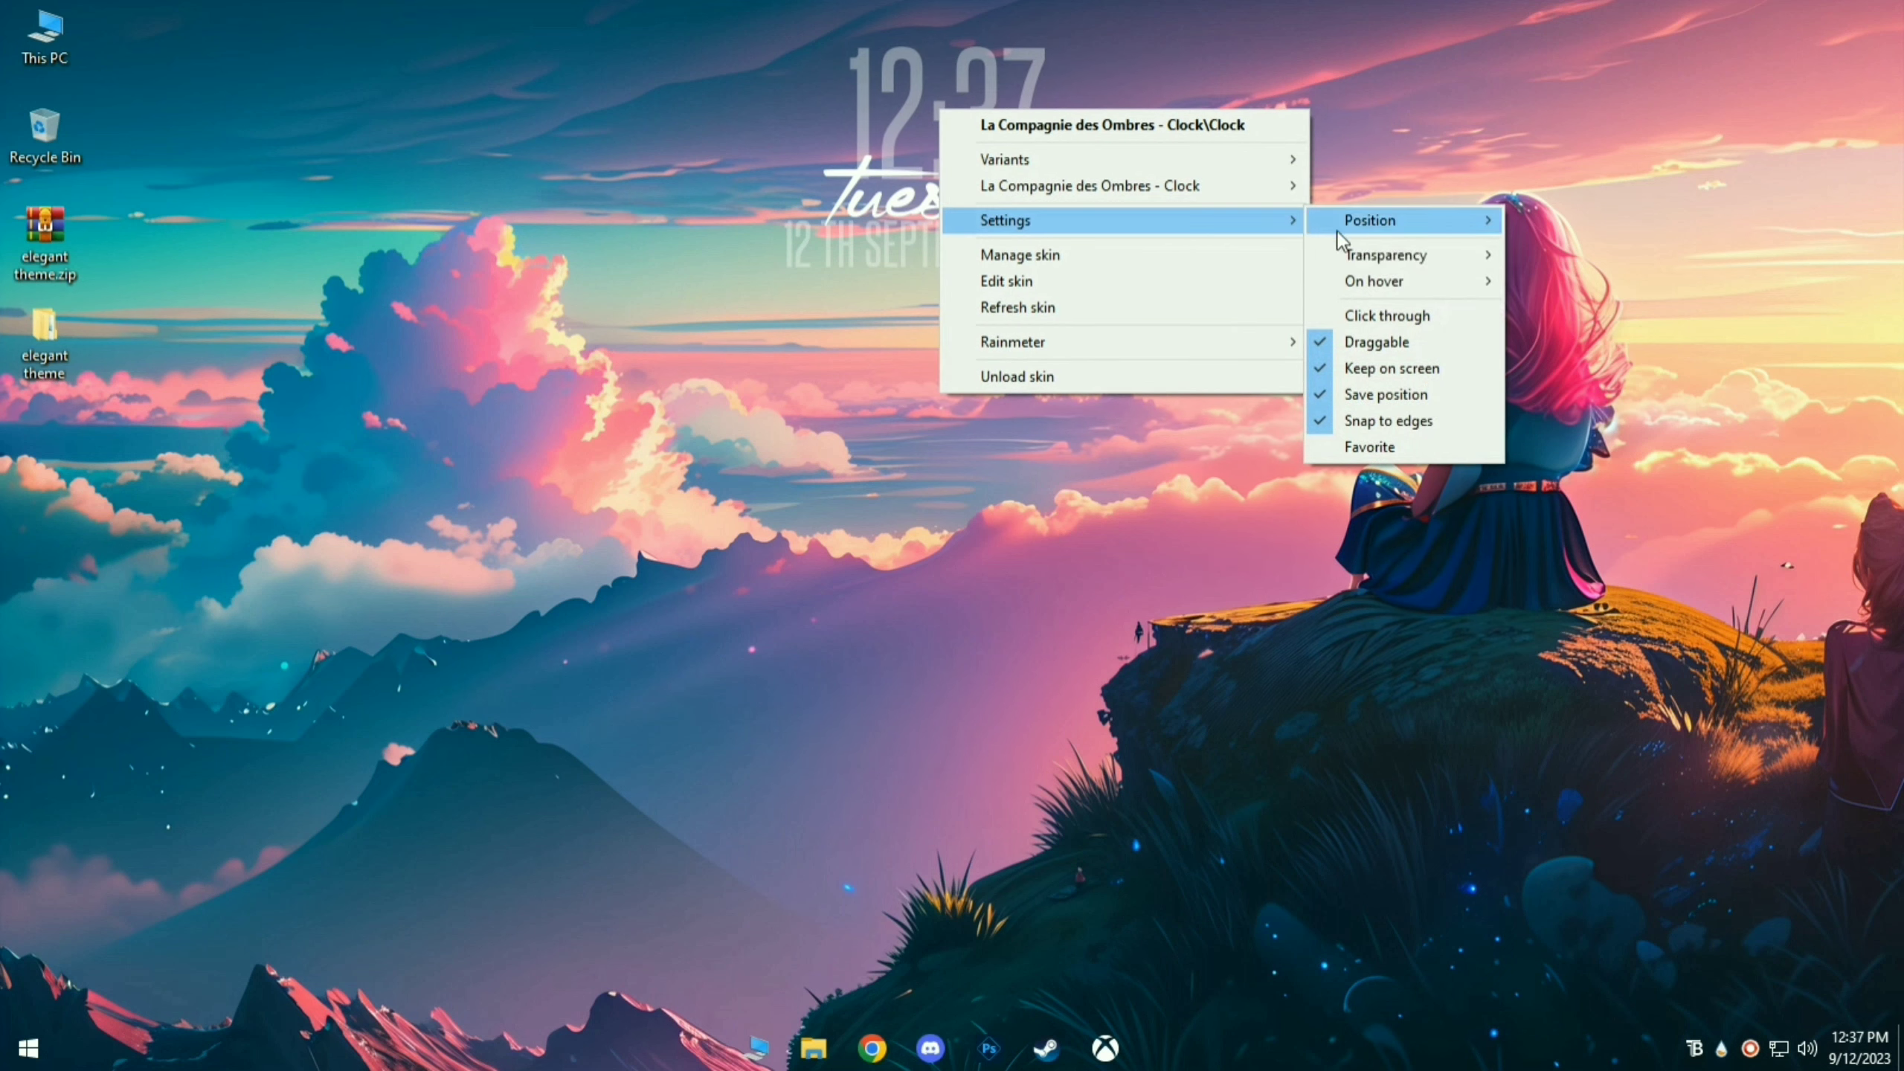
{"action": "left_click", "coordinate": [1387, 342]}
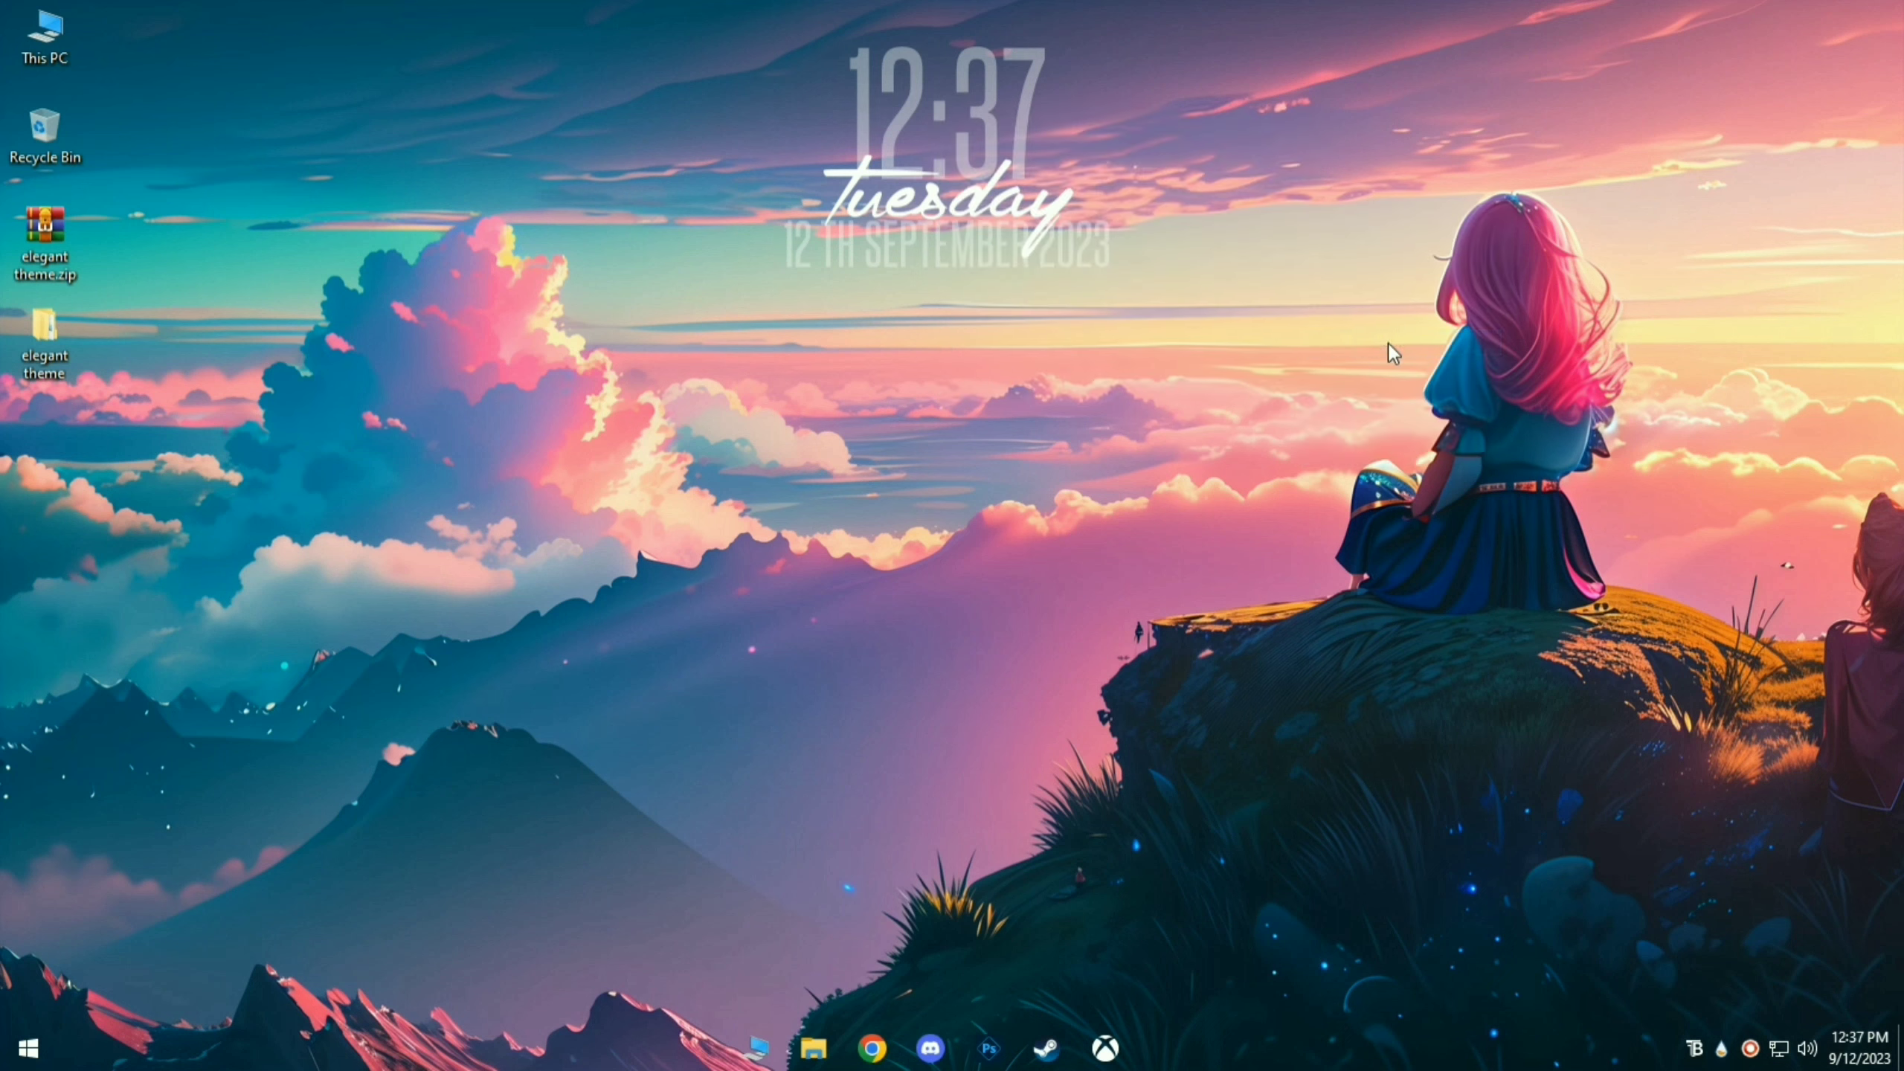
Hide all desktop icons by disabling Show desktop icons
{"action": "right_click", "coordinate": [284, 177]}
{"action": "mouse_move", "coordinate": [517, 198]}
{"action": "left_click", "coordinate": [632, 339]}
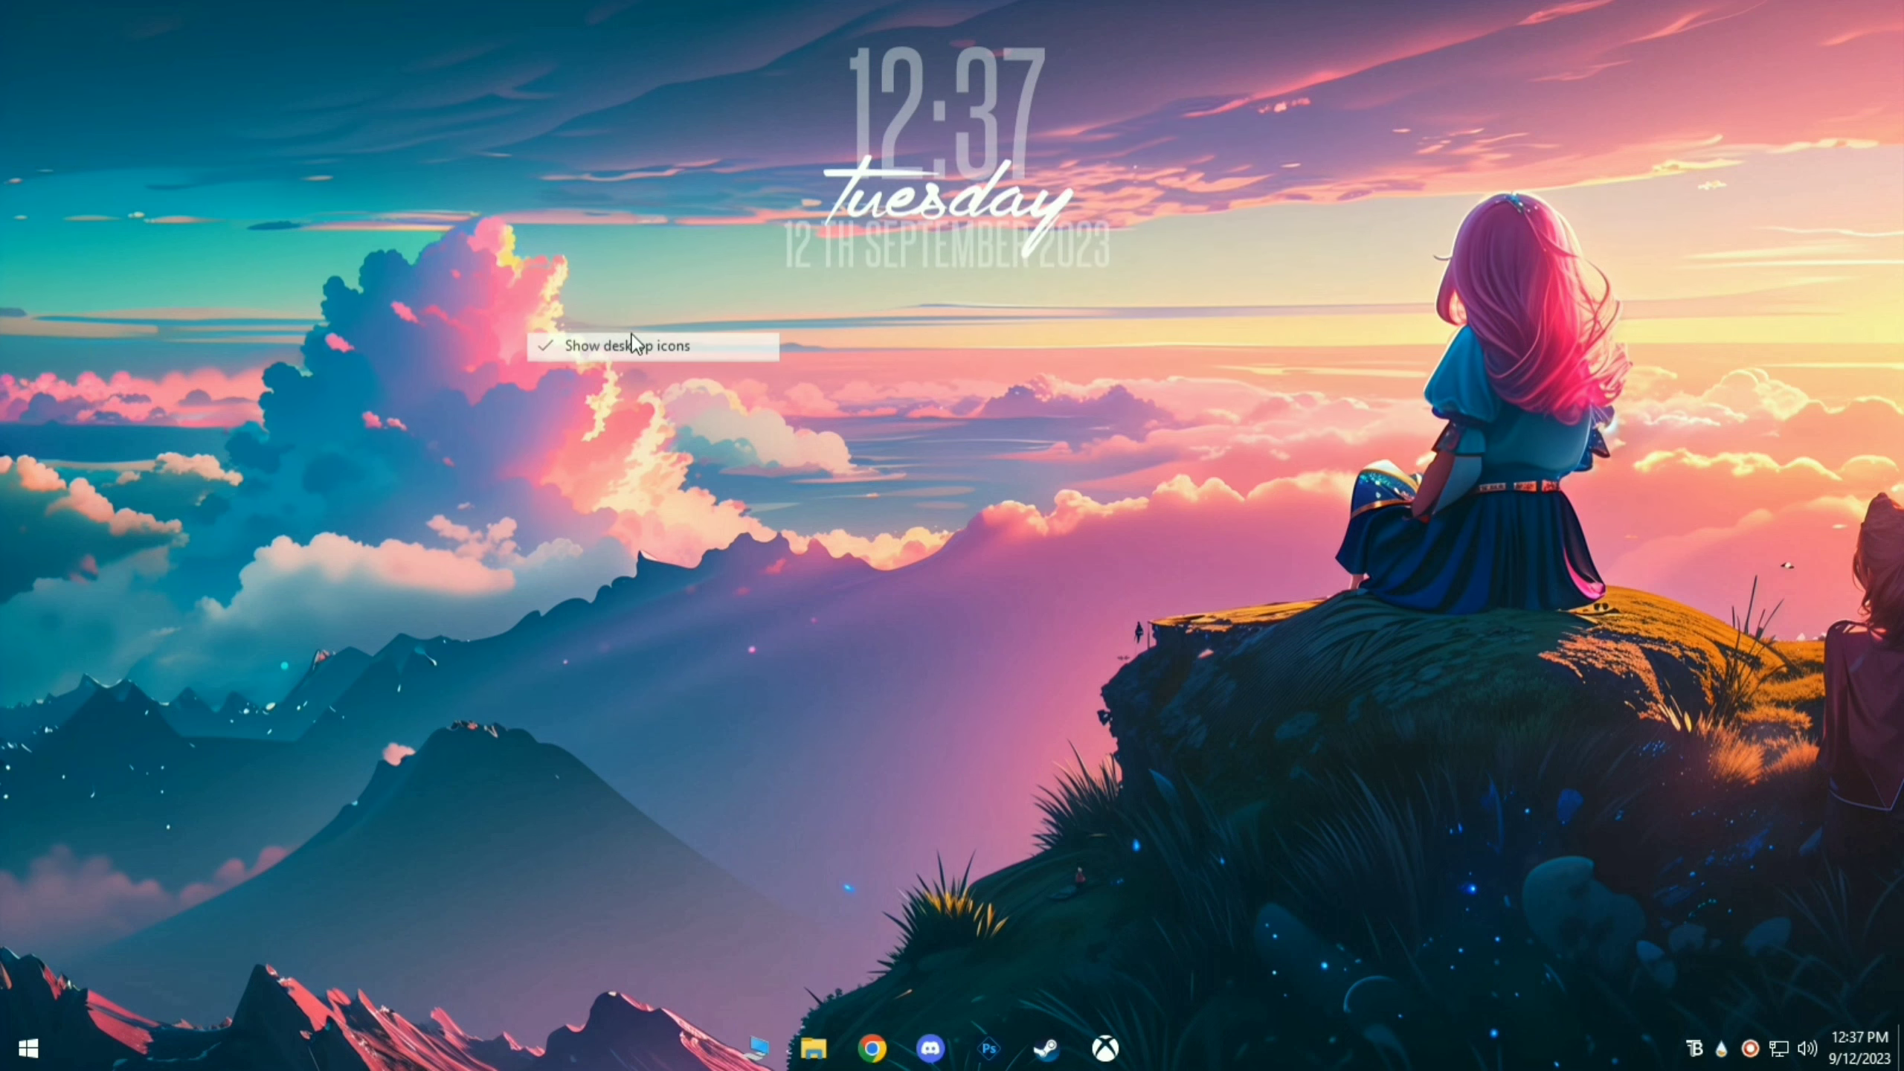